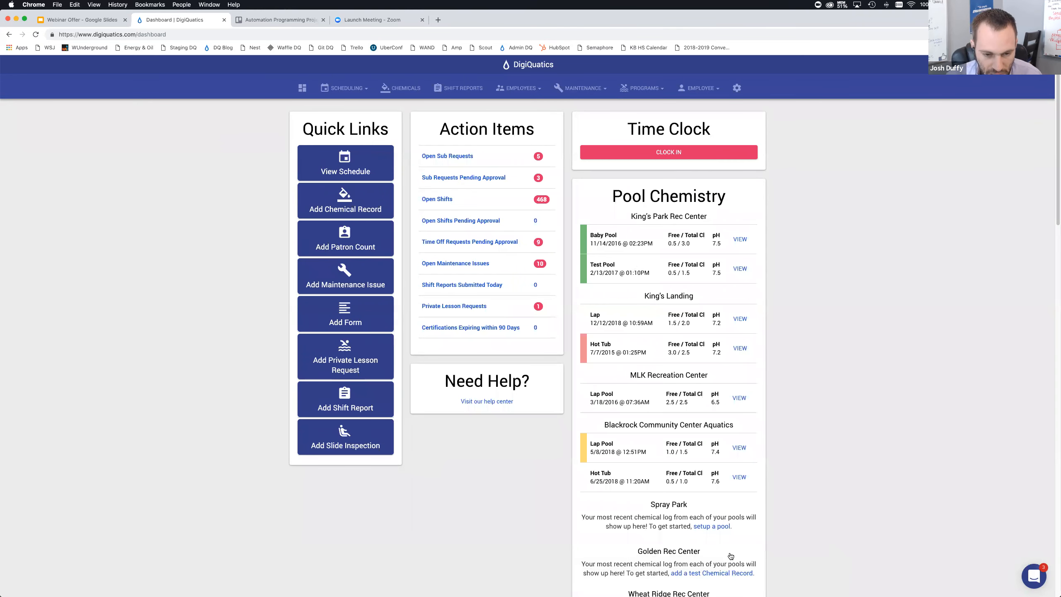
# Bring up the MAHC aquatic facility inspection report PDF for reference, then return to the browser dashboard
pyautogui.press('super+Tab')
pyautogui.press('super+Tab')
pyautogui.press('super+Tab')
pyautogui.press('super+Tab')
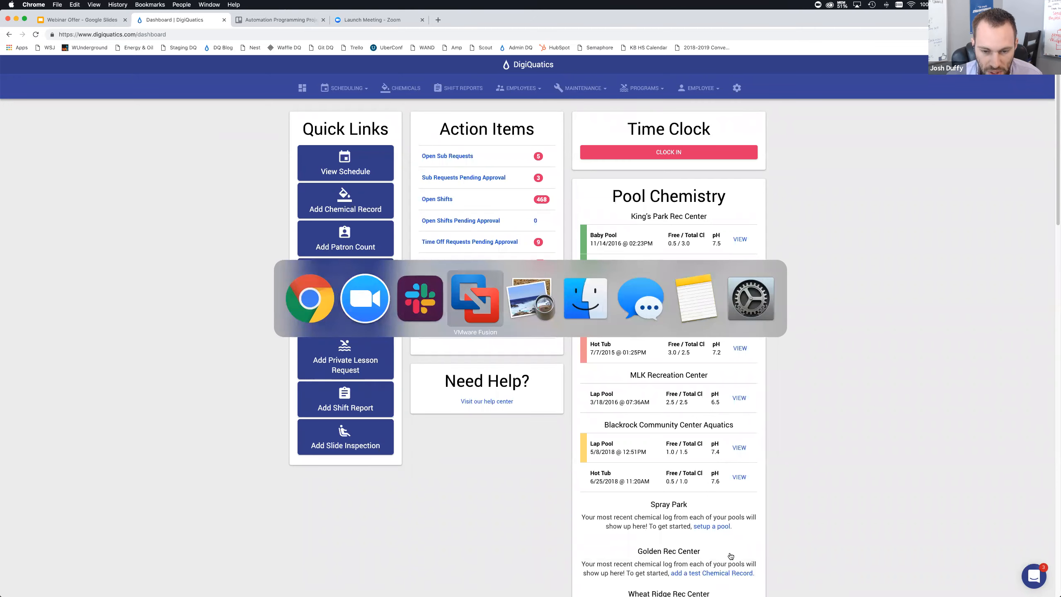
pyautogui.click(509, 332)
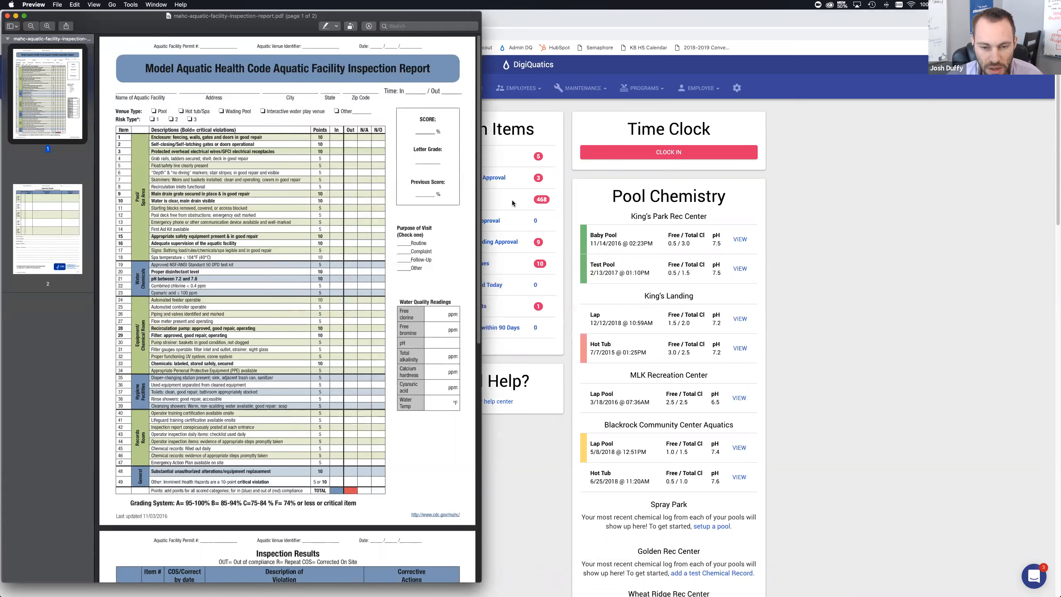
pyautogui.click(571, 193)
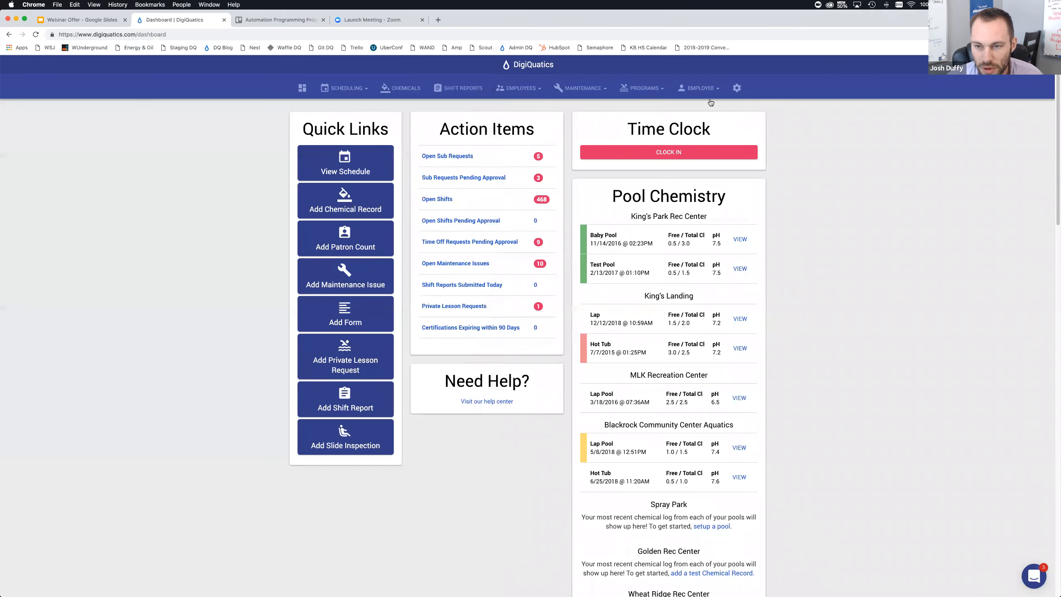
# Open the Custom Forms section of the settings and start adding a new custom form
pyautogui.click(737, 90)
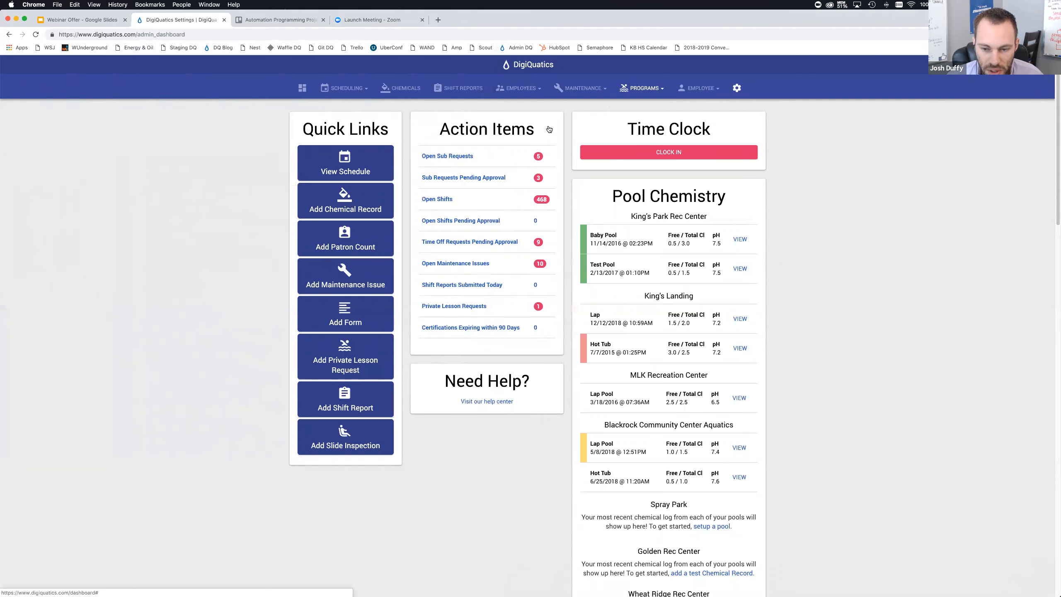
pyautogui.scroll(-1, 257, 231)
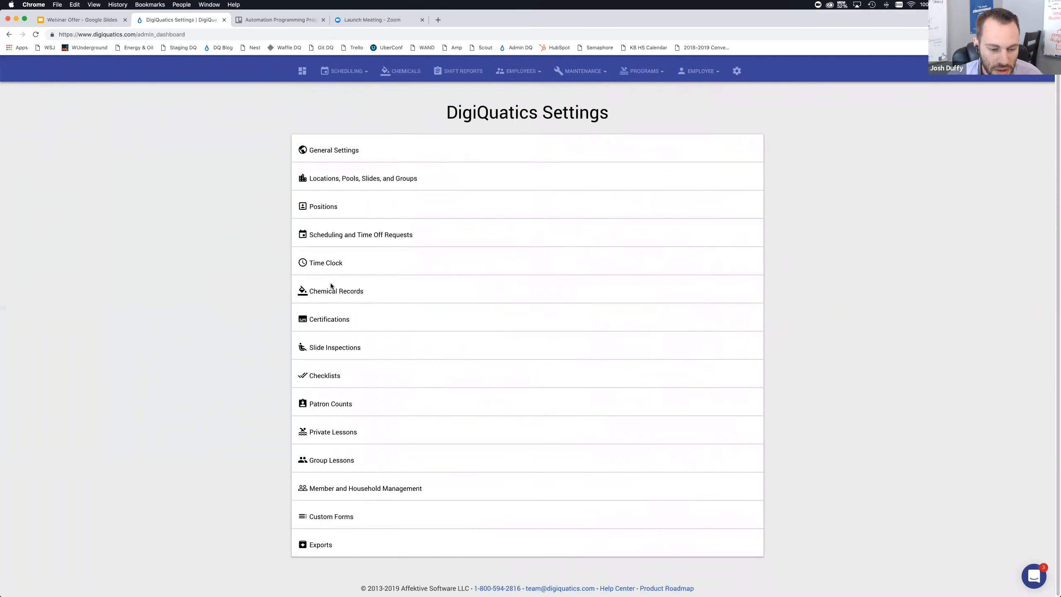
pyautogui.click(336, 517)
pyautogui.scroll(-4, 409, 450)
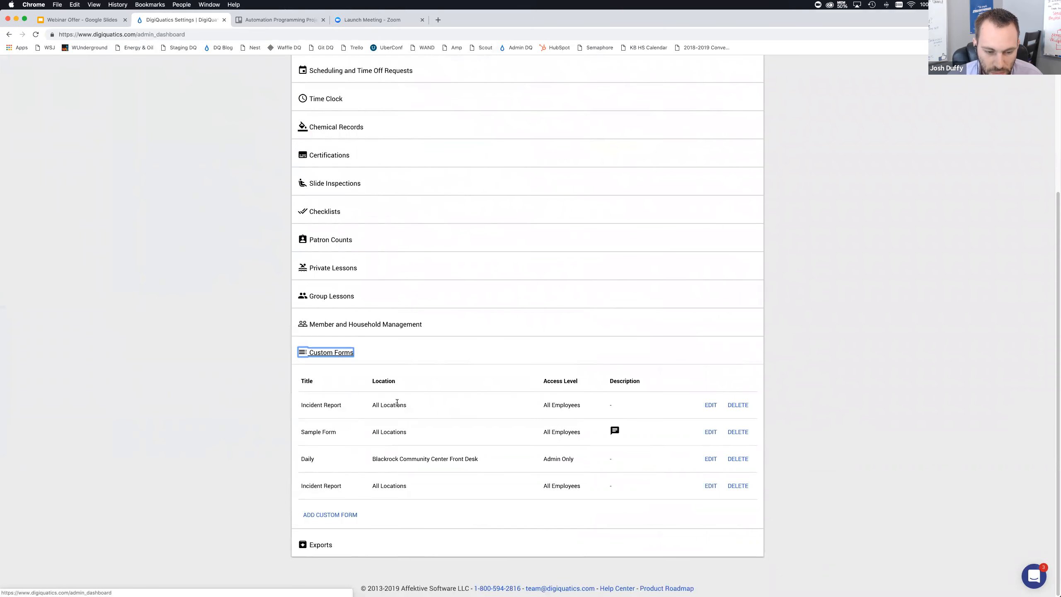
pyautogui.click(311, 512)
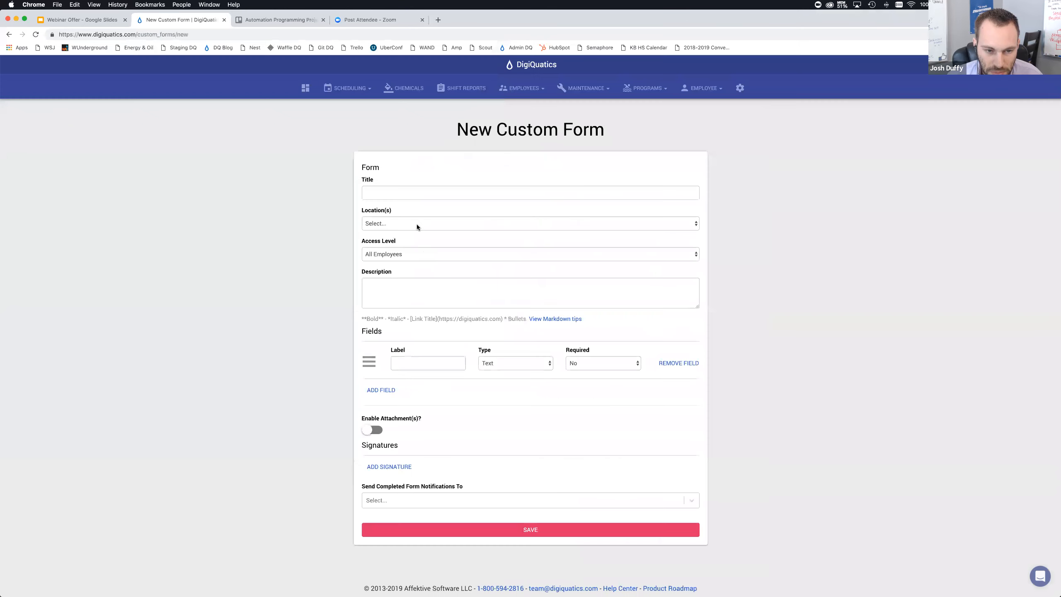
# Title the new form MAHC Aquatic Facility Inspection Form
pyautogui.click(411, 196)
pyautogui.write('MAHC Aquatic F')
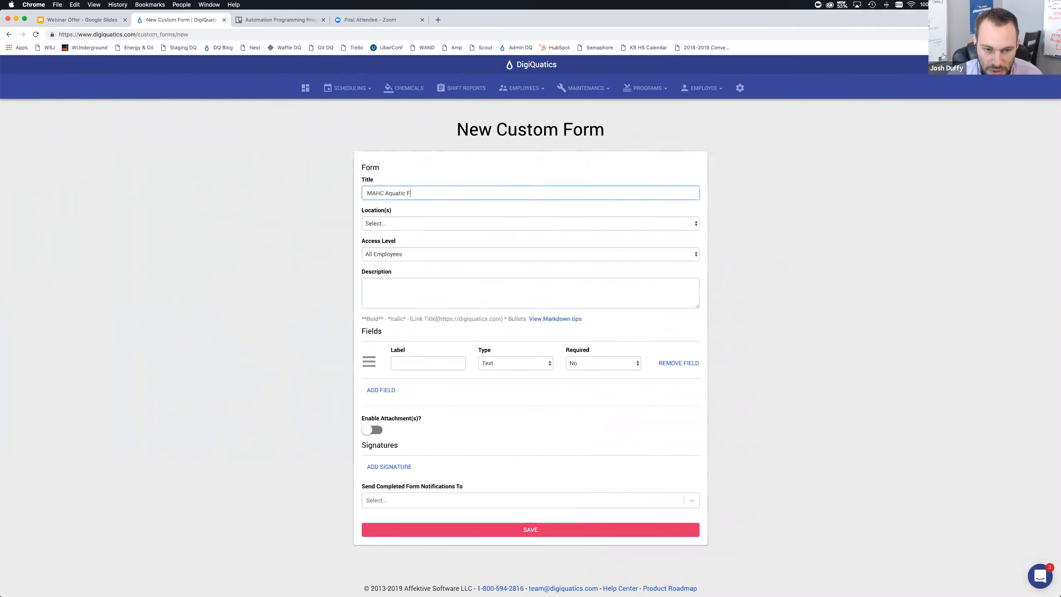
pyautogui.write('acility Inspection Form')
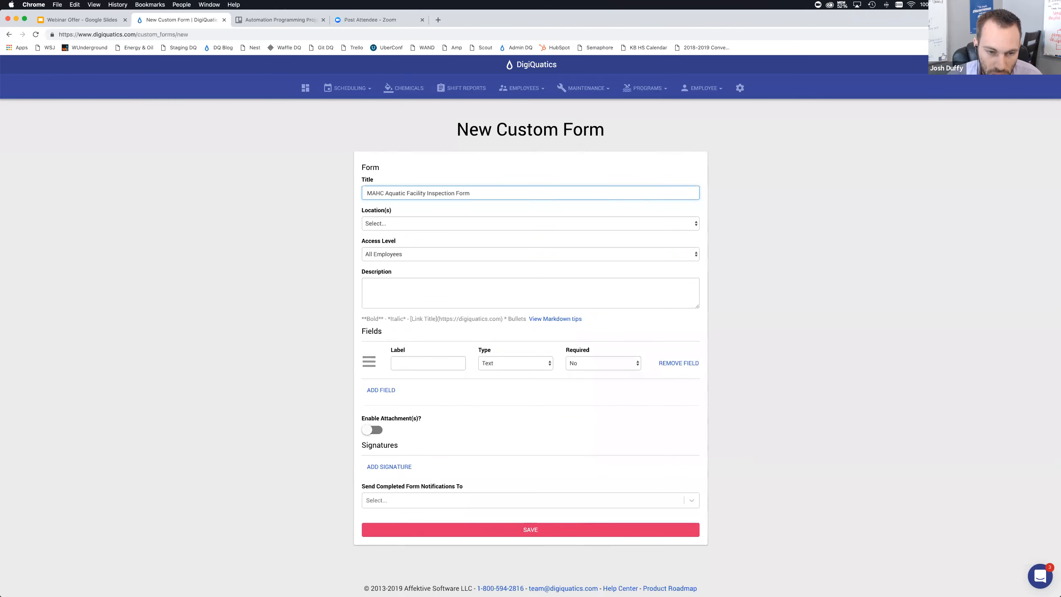
# Set the form's location to King's Park Rec Center
pyautogui.click(394, 214)
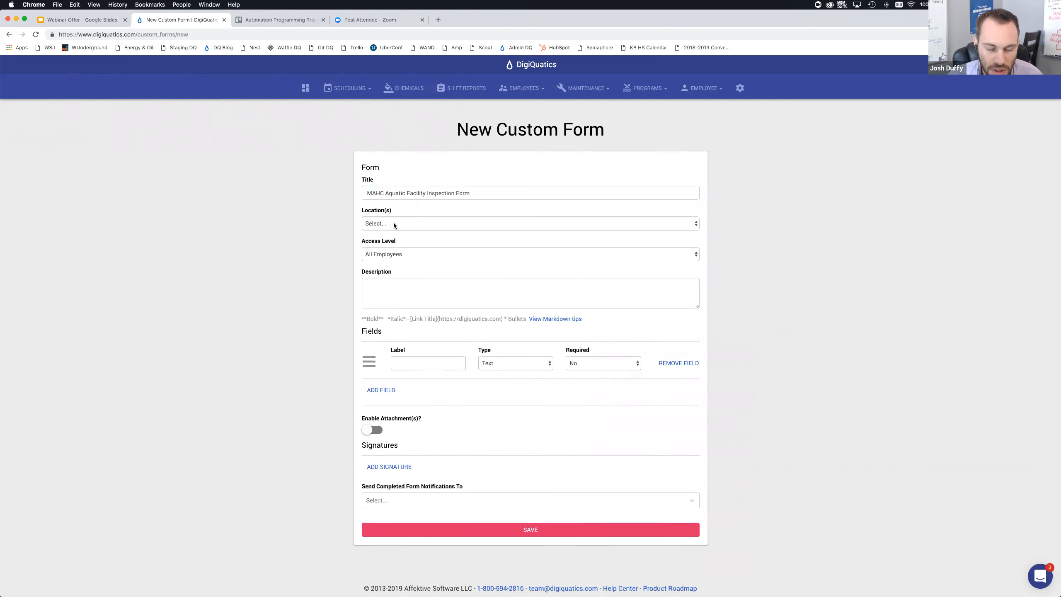
pyautogui.click(394, 223)
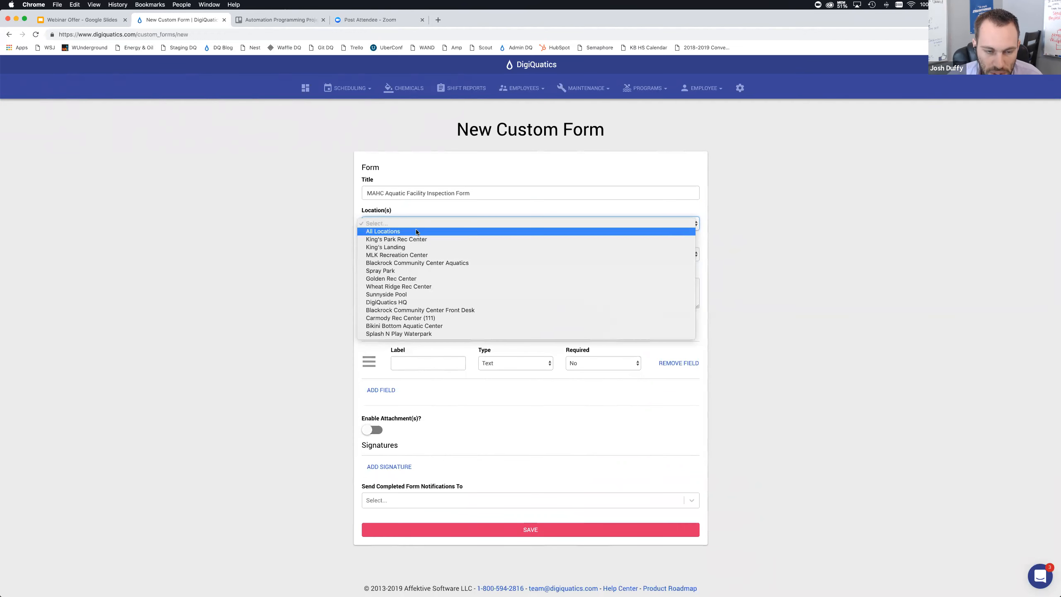
pyautogui.click(328, 228)
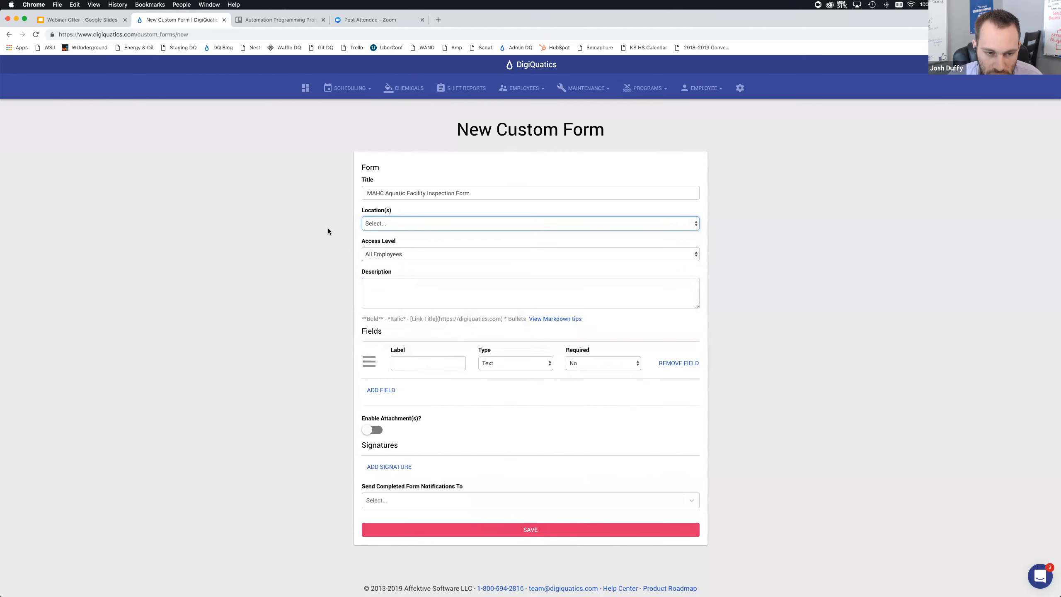
pyautogui.click(392, 223)
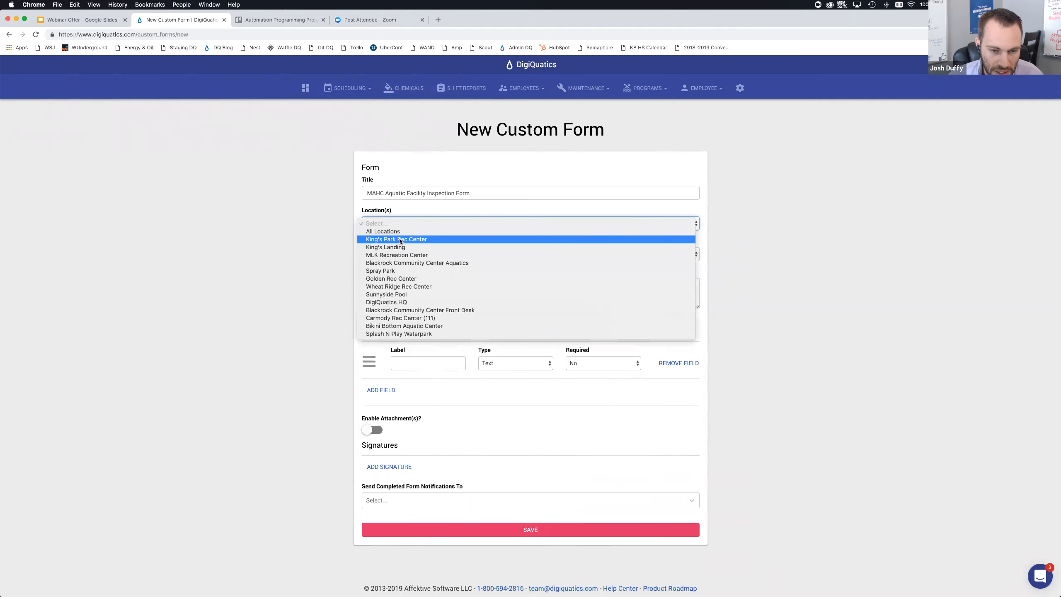
pyautogui.click(400, 225)
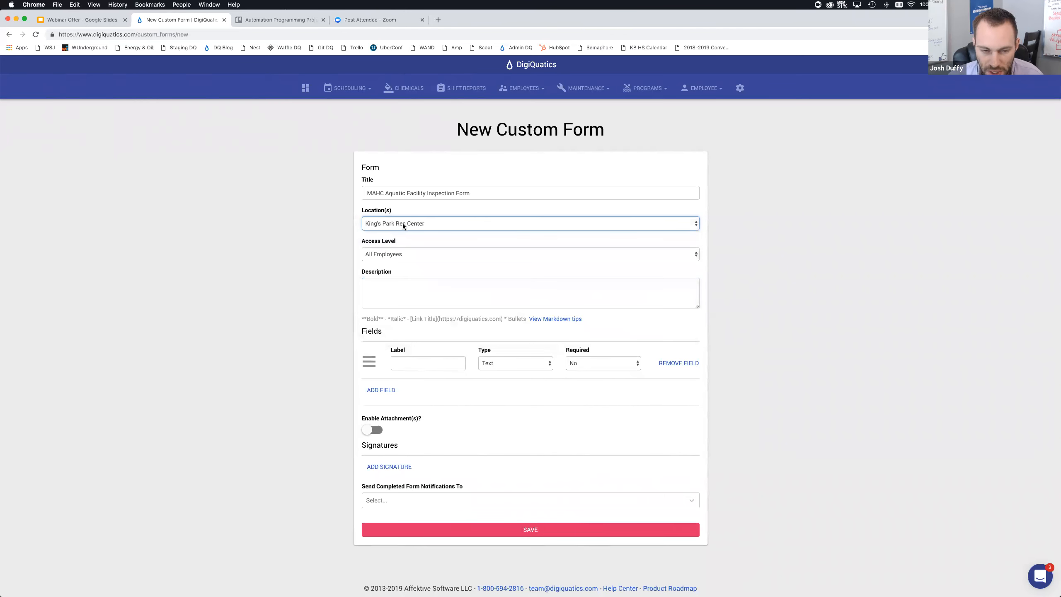
# Choose All Employees as the form's access level and place the cursor in the description box
pyautogui.click(400, 254)
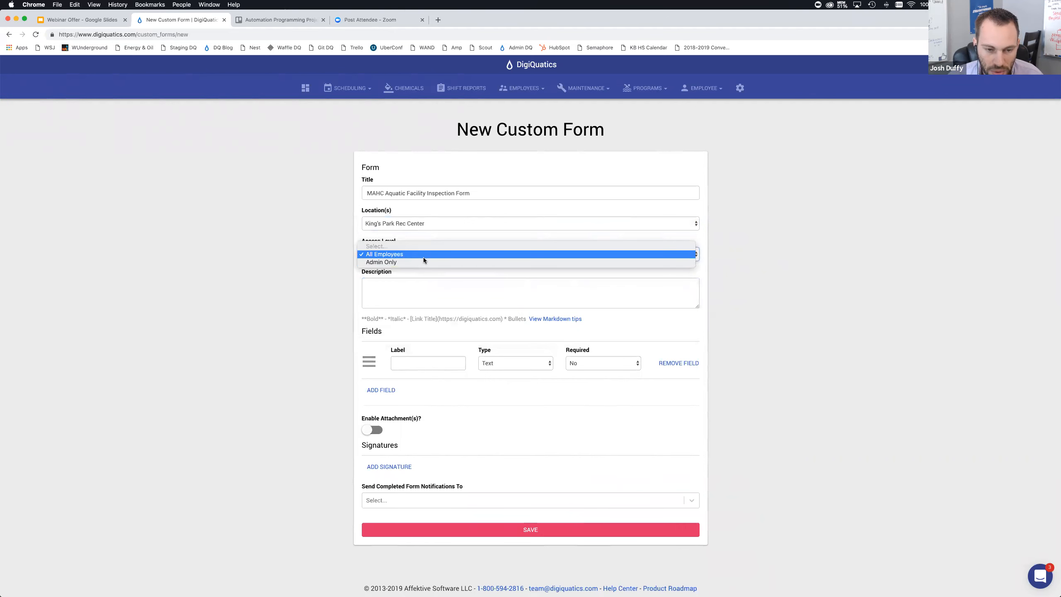
pyautogui.click(404, 254)
pyautogui.click(406, 280)
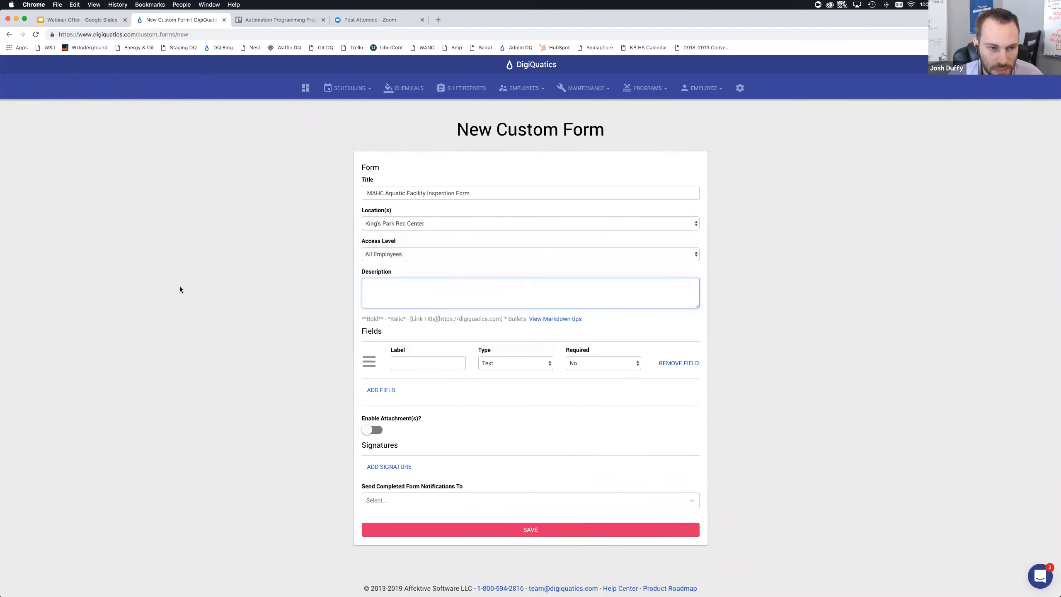
# Review the inspection report PDF's header fields and checklist items before adding form fields
pyautogui.press('super+Tab')
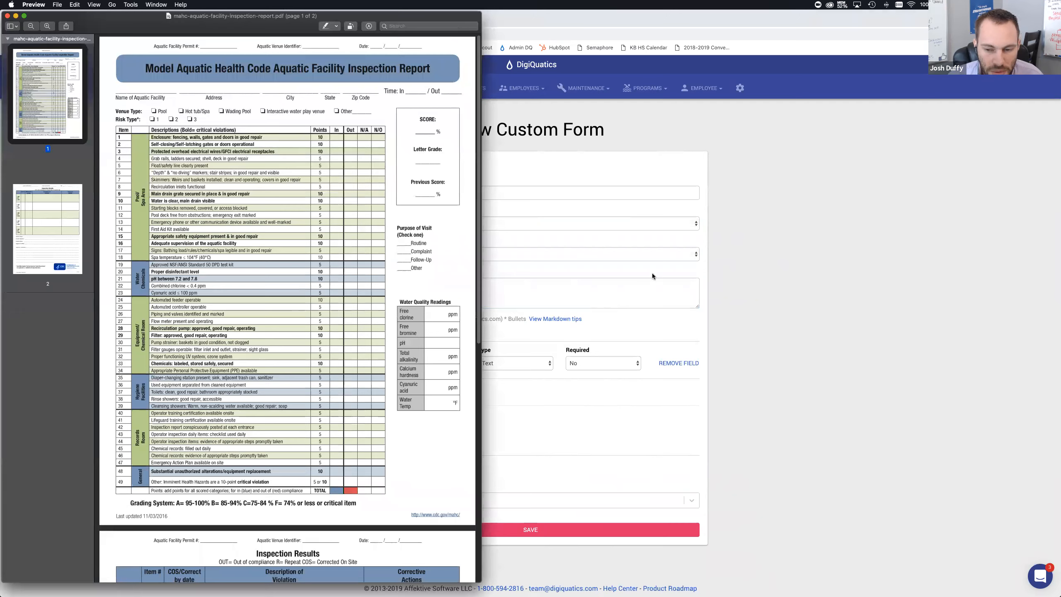
pyautogui.click(643, 288)
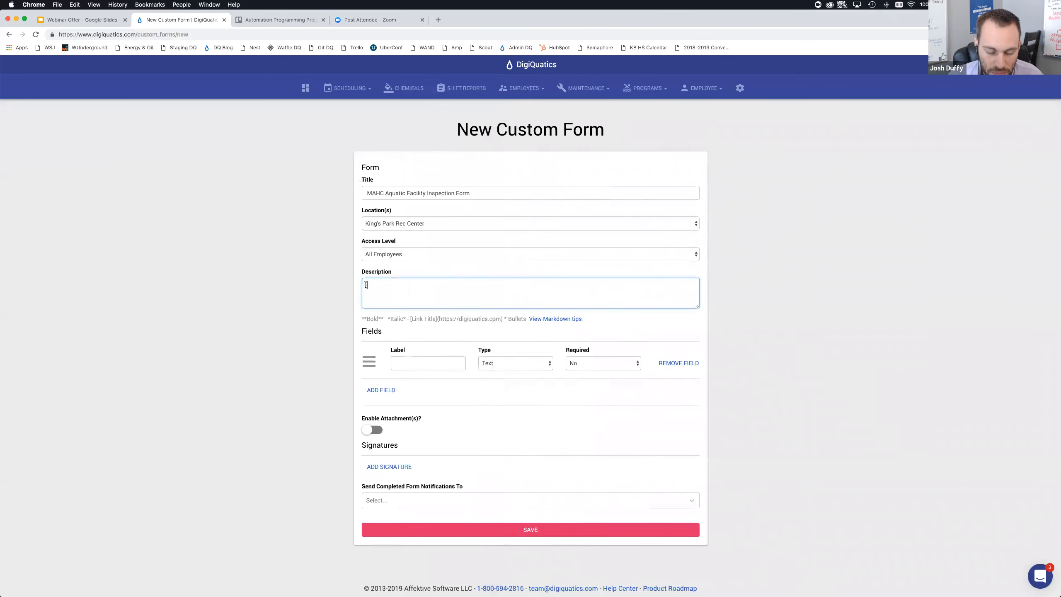
pyautogui.press('super+Tab')
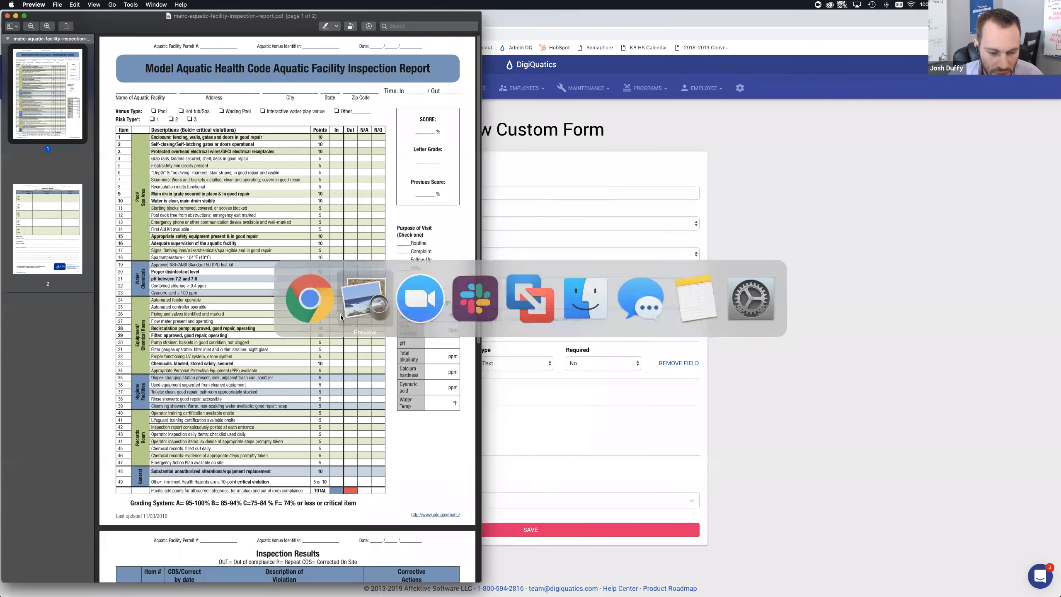
pyautogui.scroll(-2, 340, 316)
pyautogui.scroll(10, 340, 316)
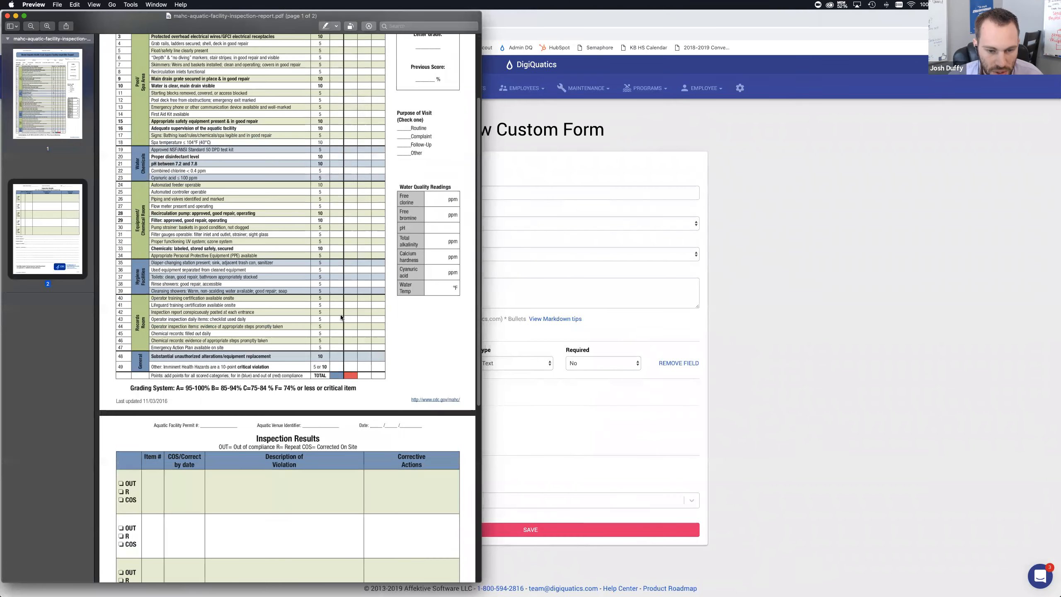
pyautogui.click(713, 263)
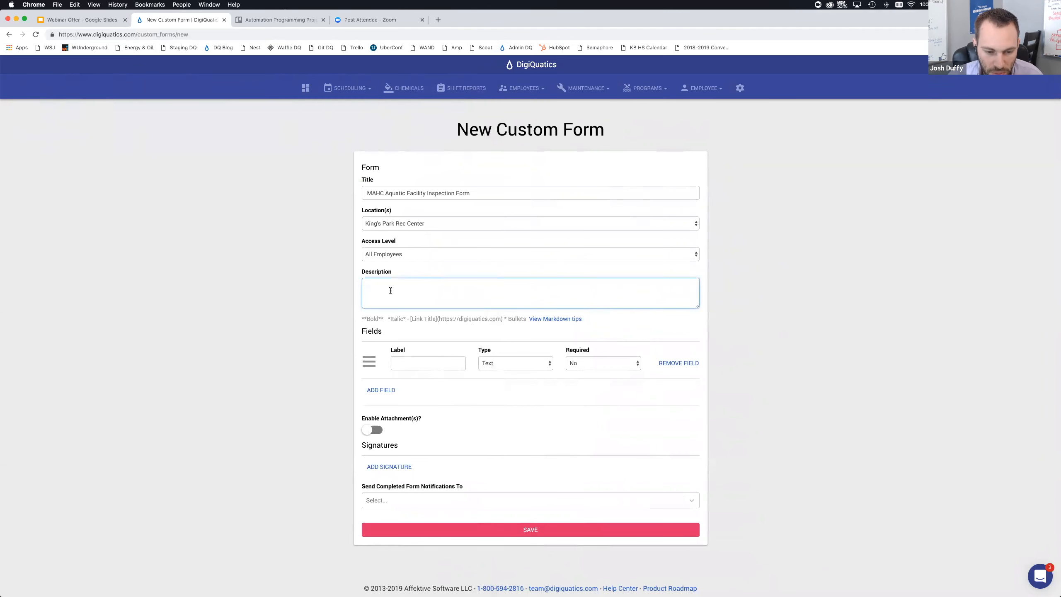
pyautogui.click(330, 318)
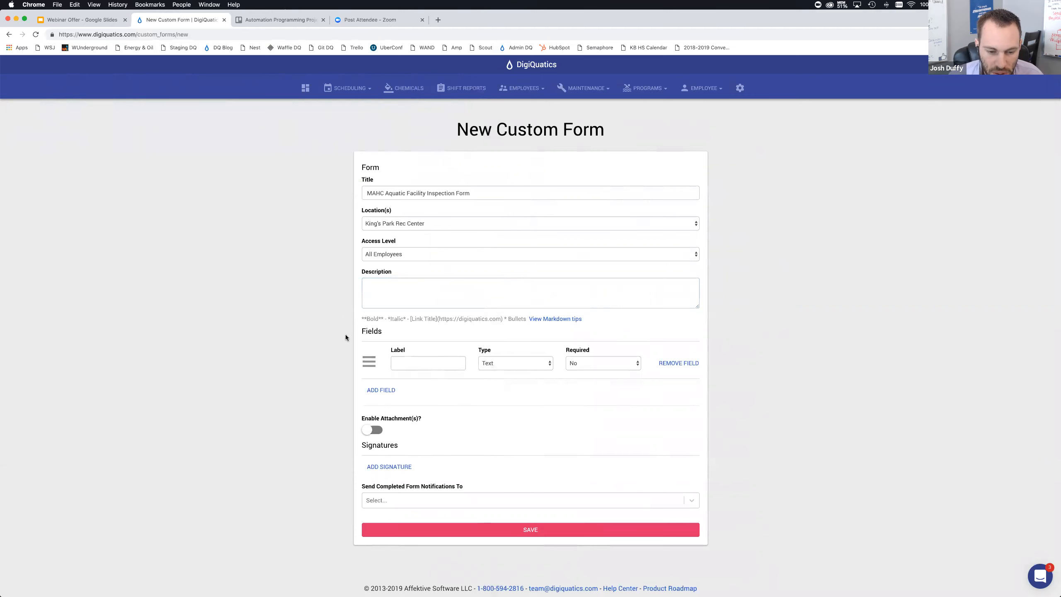
# Label the first form field Name of Aquatic
pyautogui.click(408, 361)
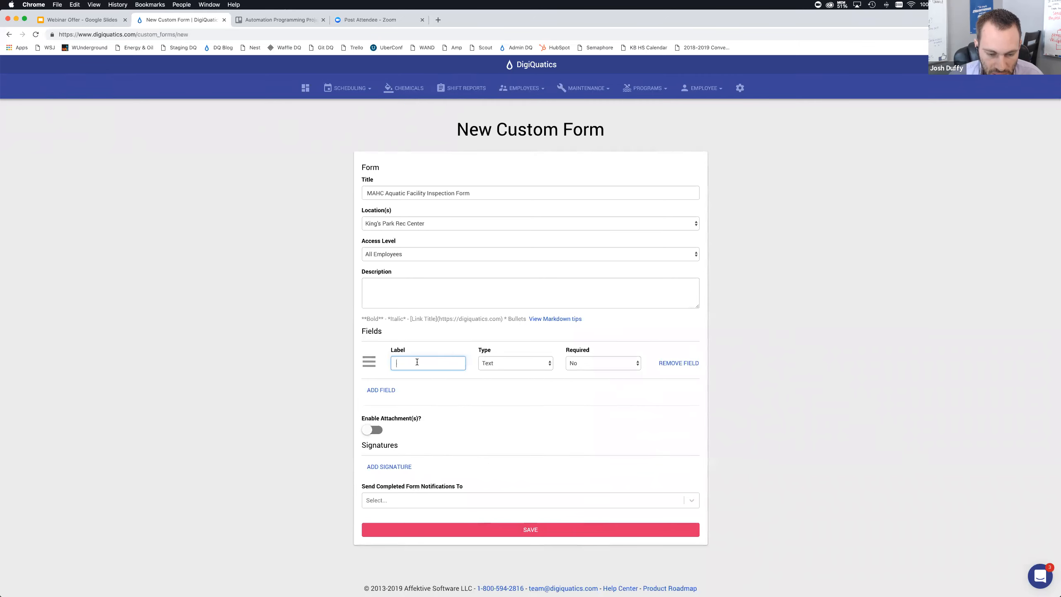
pyautogui.press('super+Tab')
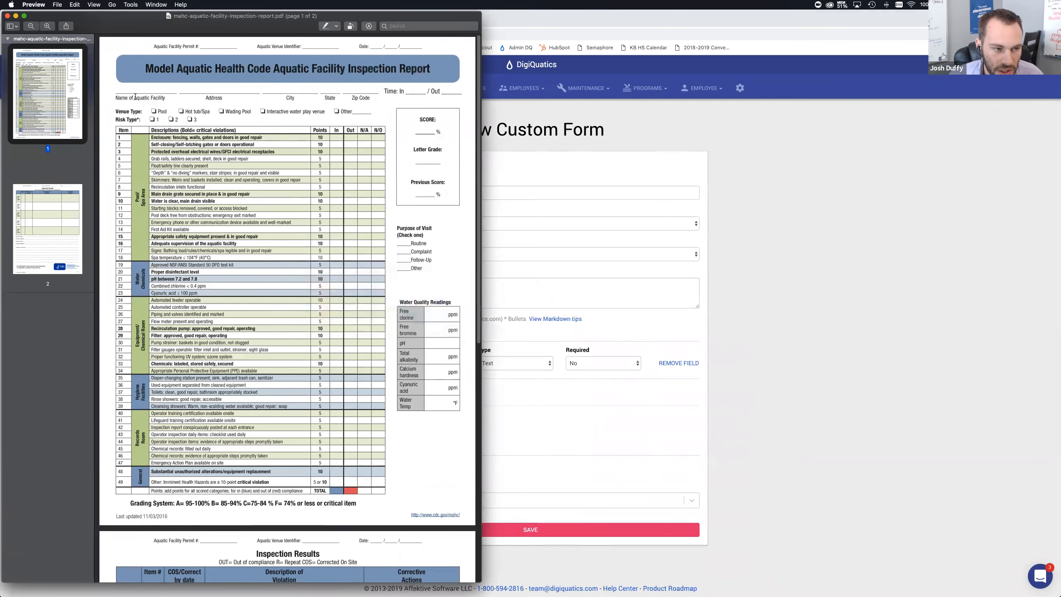
pyautogui.press('super+Tab')
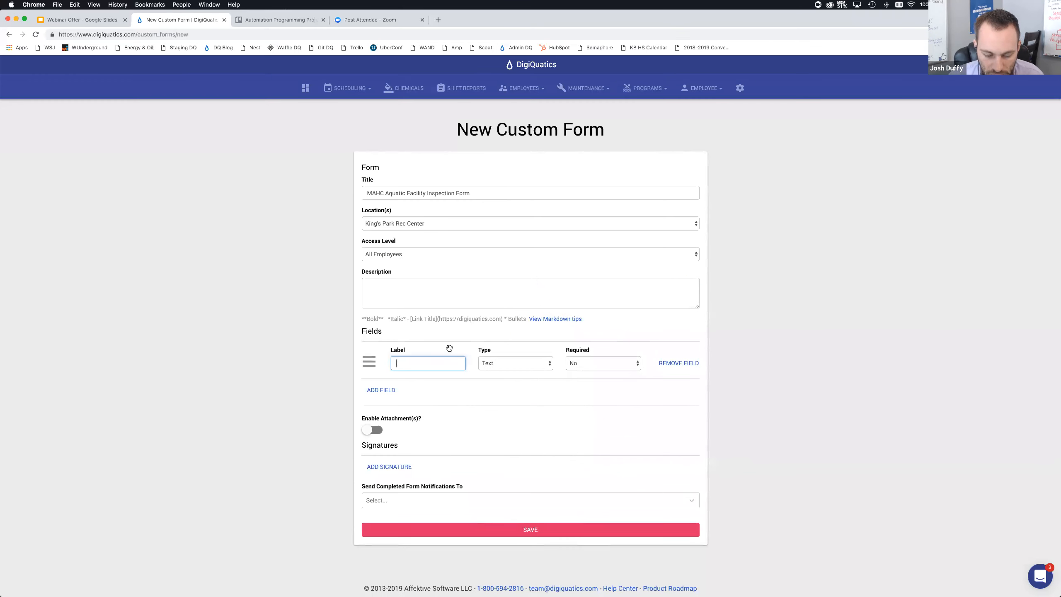
pyautogui.write('Name of ')
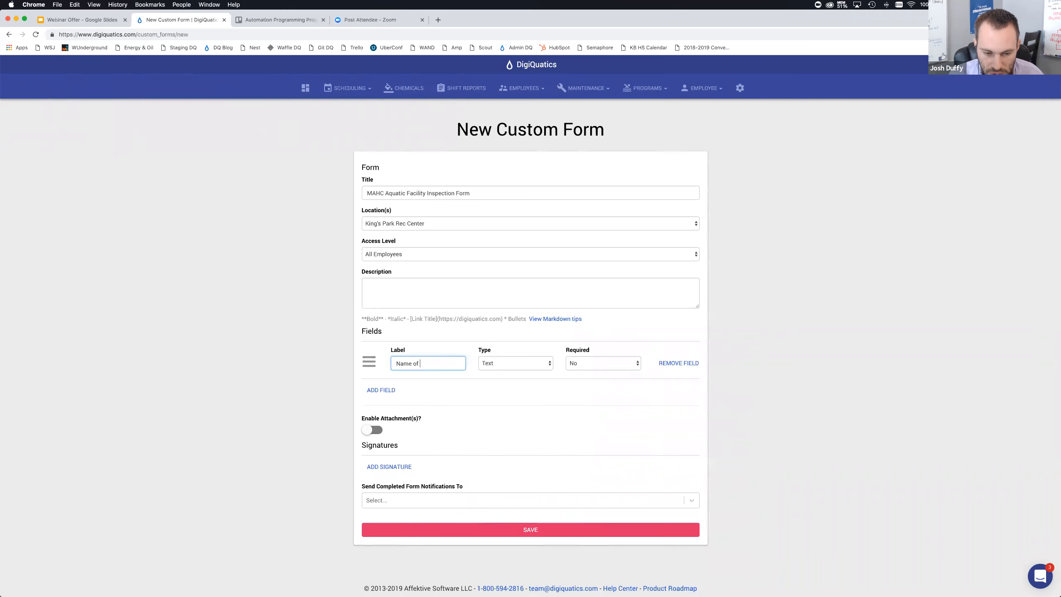
pyautogui.write('Aquatic')
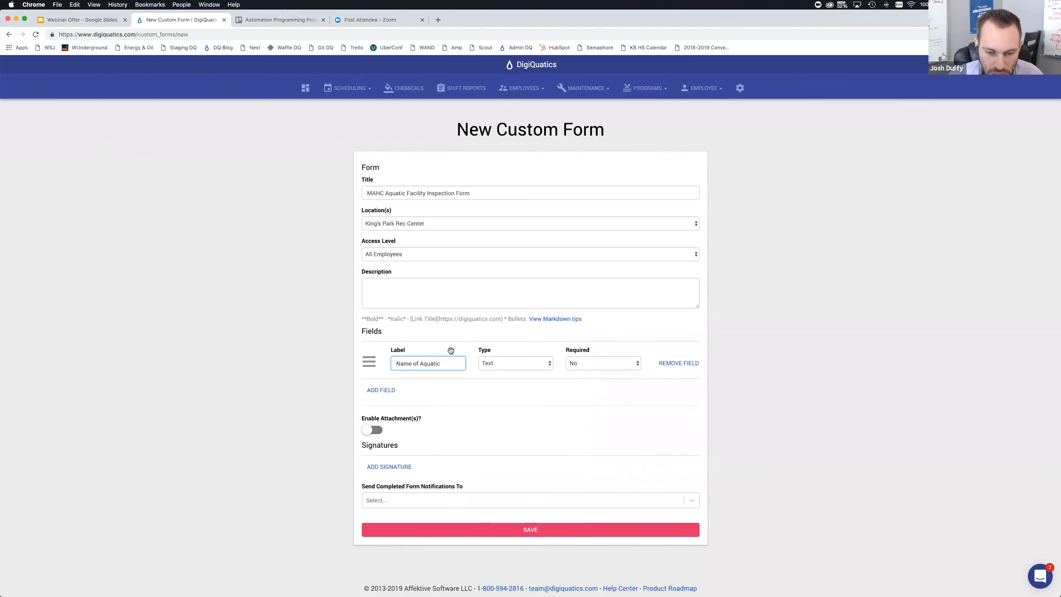
# Set the first field's type to Select - Locations and make it required
pyautogui.click(499, 362)
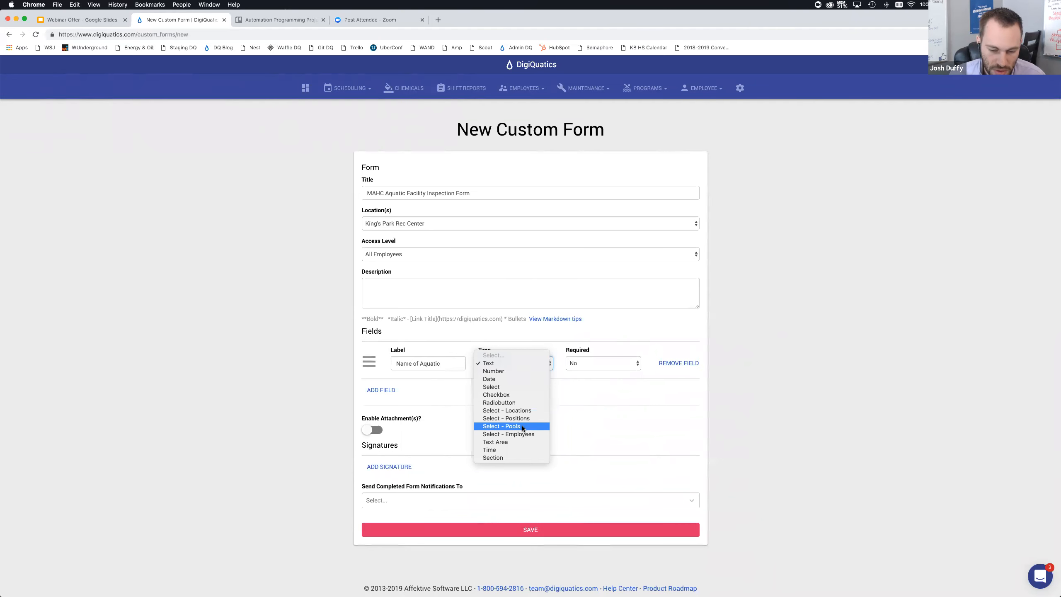
pyautogui.click(519, 411)
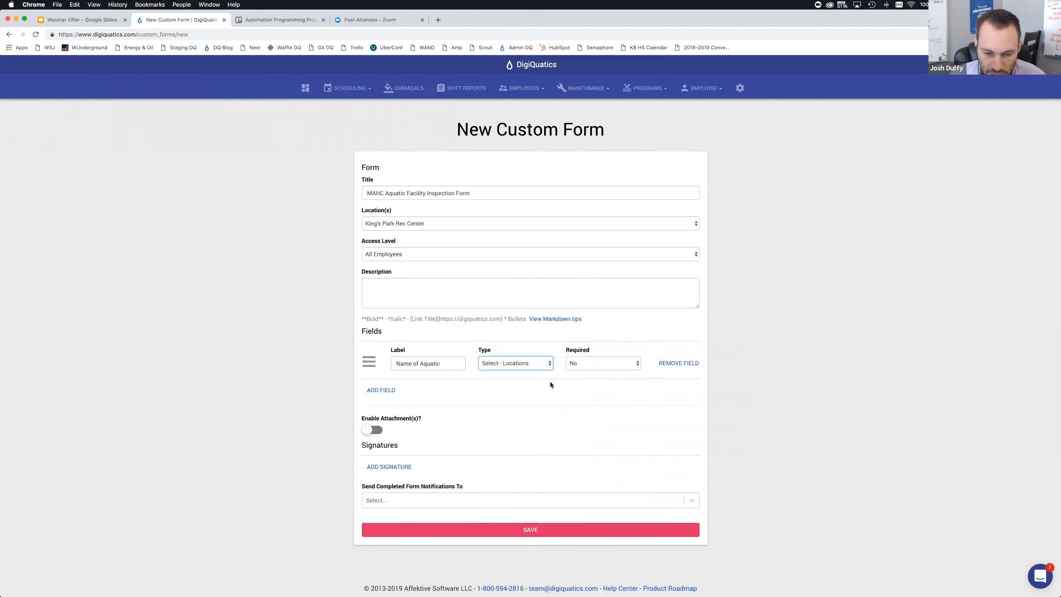
pyautogui.click(576, 366)
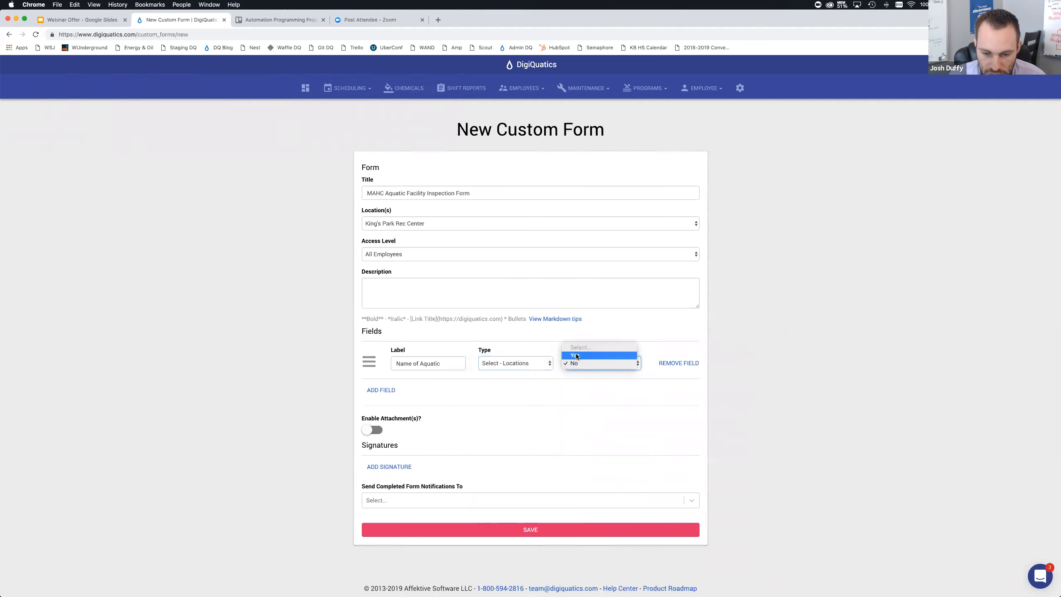
pyautogui.click(577, 355)
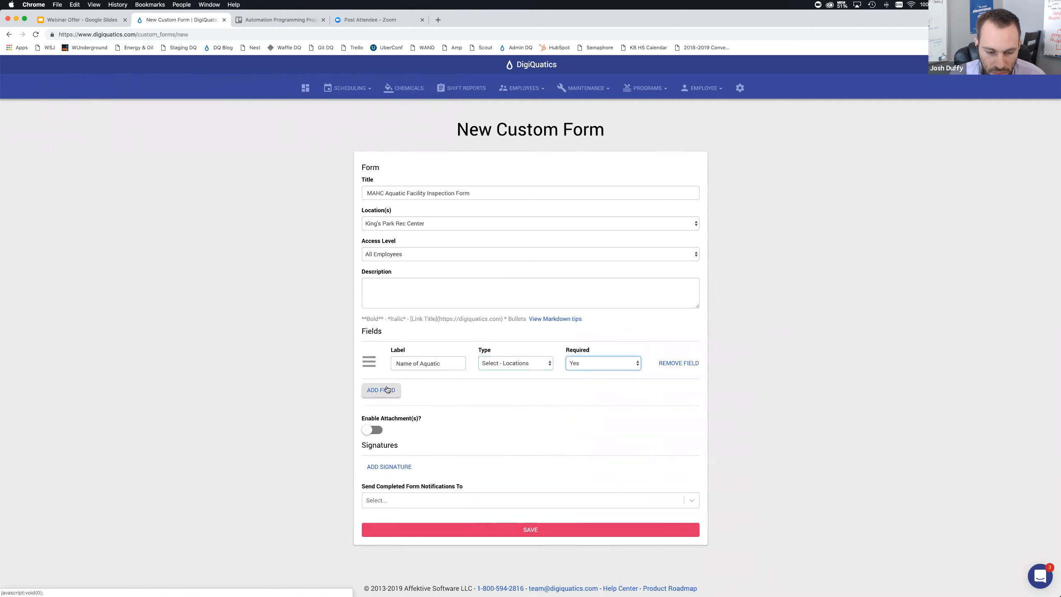
# Add a second text field labelled Address and make it required
pyautogui.click(302, 377)
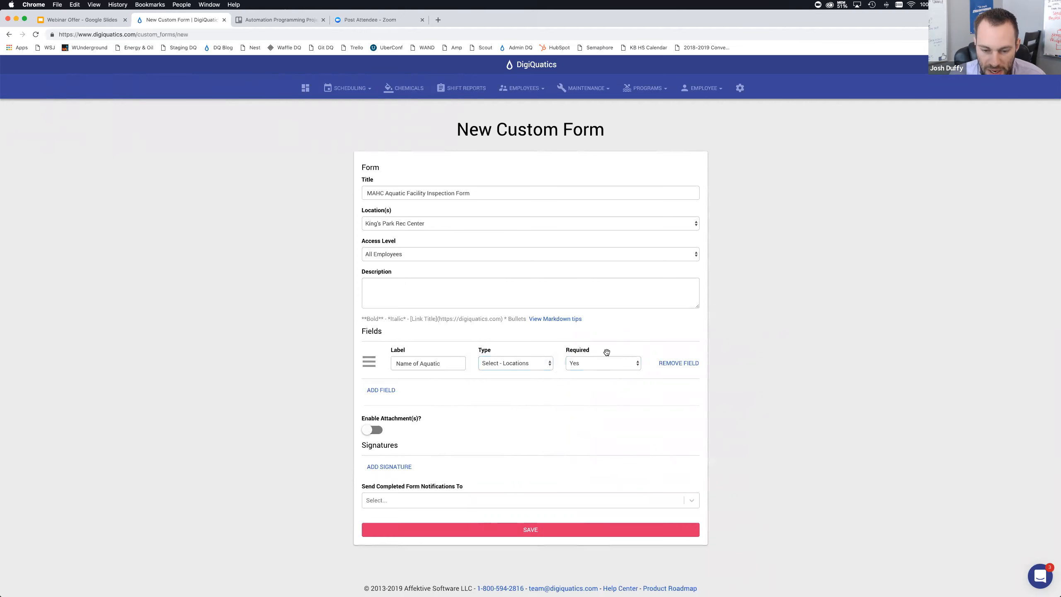
pyautogui.click(373, 390)
pyautogui.click(419, 397)
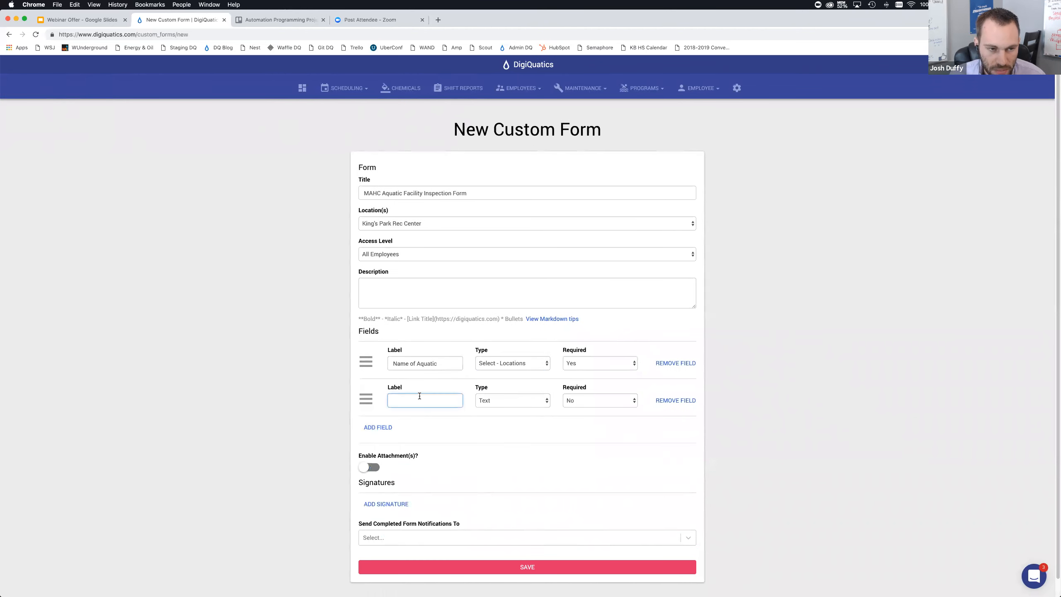
pyautogui.press('super+Tab')
pyautogui.press('super+Tab')
pyautogui.write('Address')
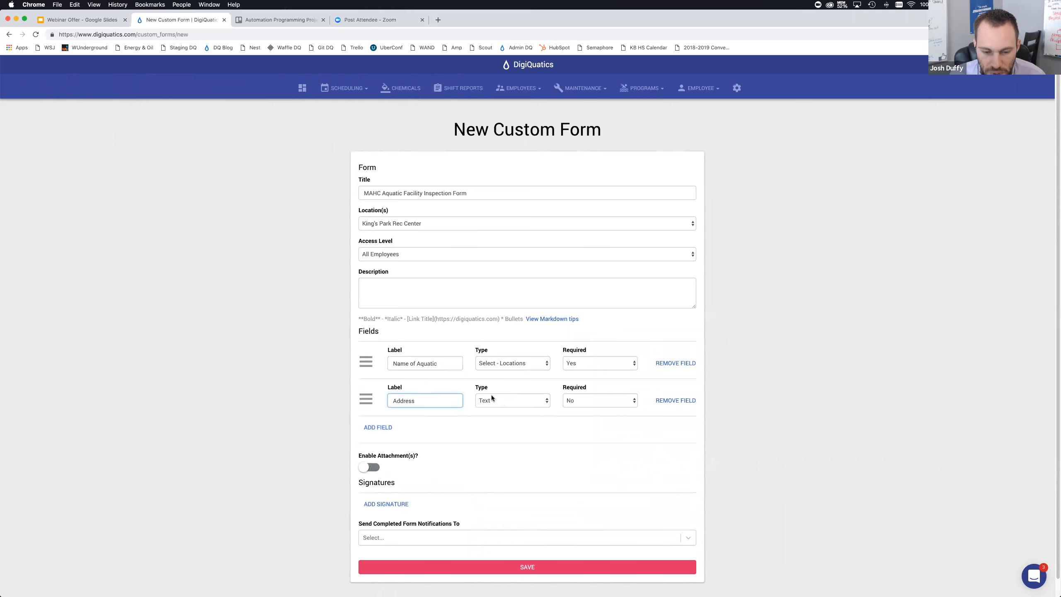
pyautogui.click(569, 400)
pyautogui.click(572, 393)
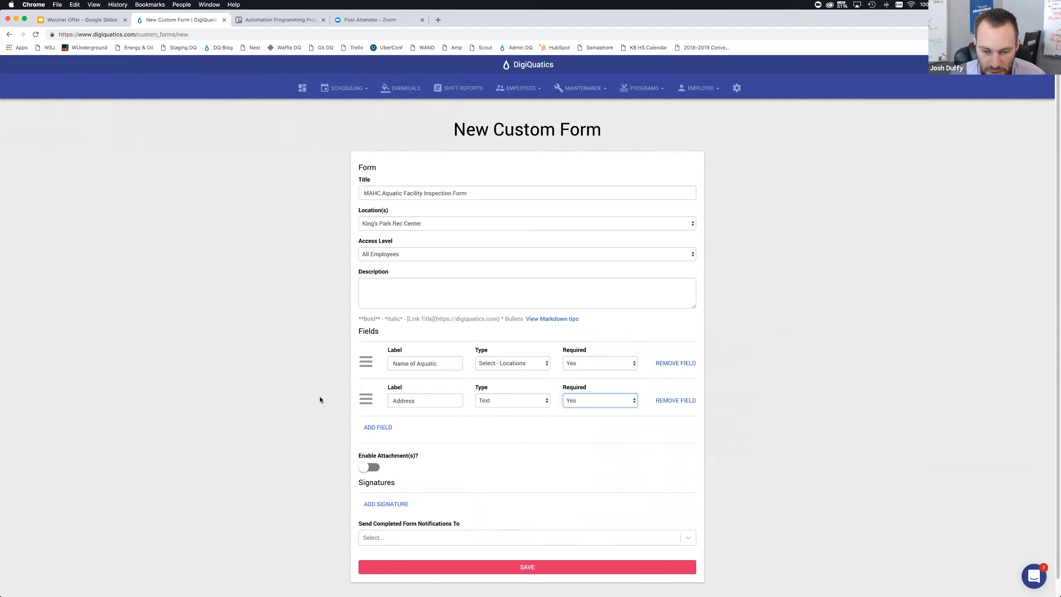
# Add a third field to the form labelled City
pyautogui.scroll(-1, 365, 405)
pyautogui.click(376, 410)
pyautogui.press('super+Tab')
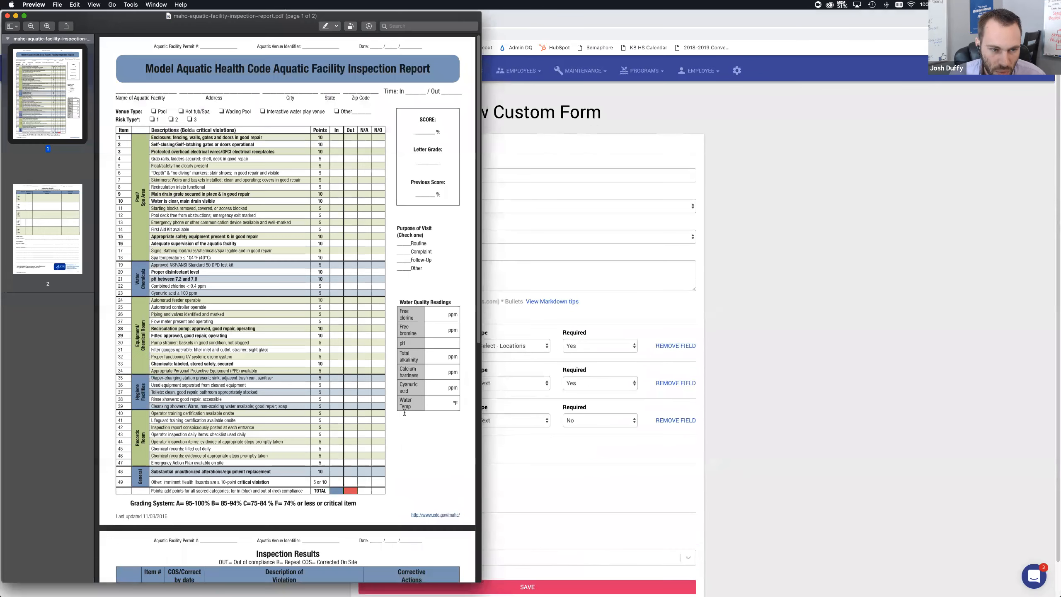
pyautogui.press('super+Tab')
pyautogui.click(413, 418)
pyautogui.write('City')
# Add a fourth field labelled State
pyautogui.click(396, 447)
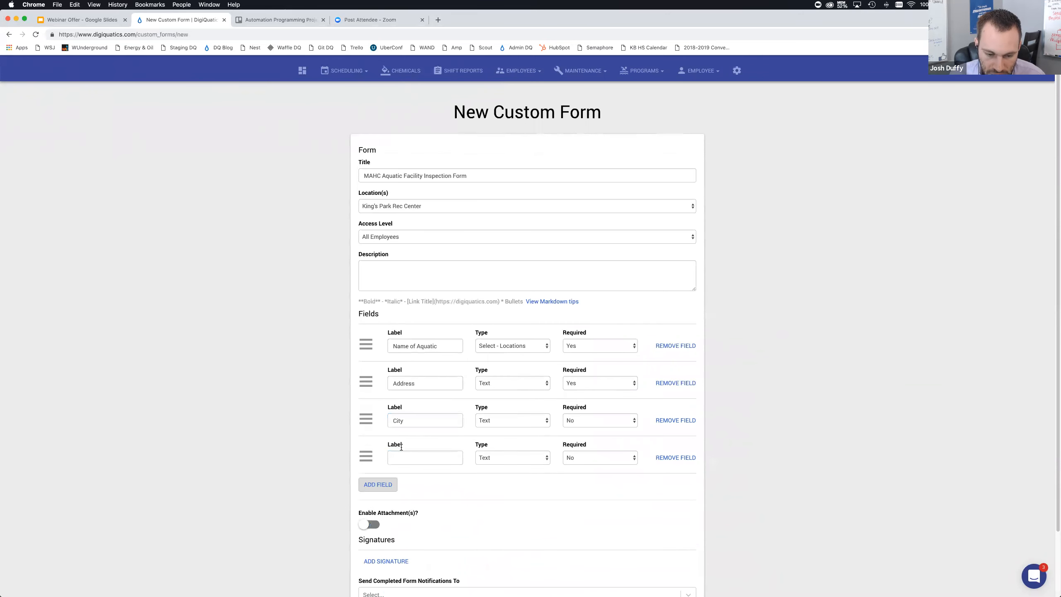
pyautogui.click(406, 456)
pyautogui.write('State')
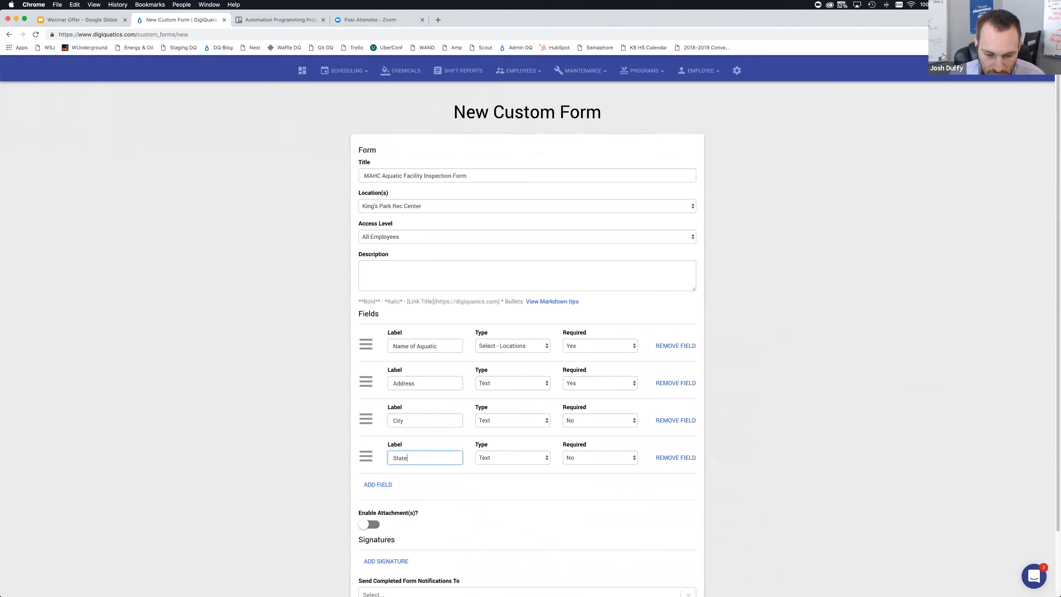
# Add a fifth field labelled ZIP
pyautogui.scroll(-3, 402, 443)
pyautogui.click(388, 418)
pyautogui.click(410, 417)
pyautogui.write('Zip')
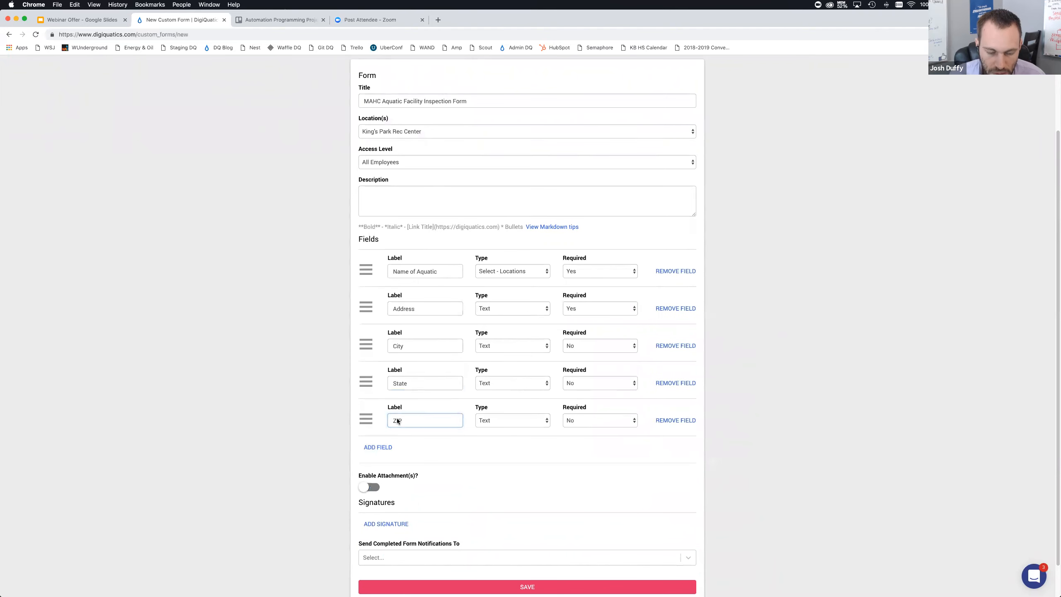
pyautogui.press('super+Tab')
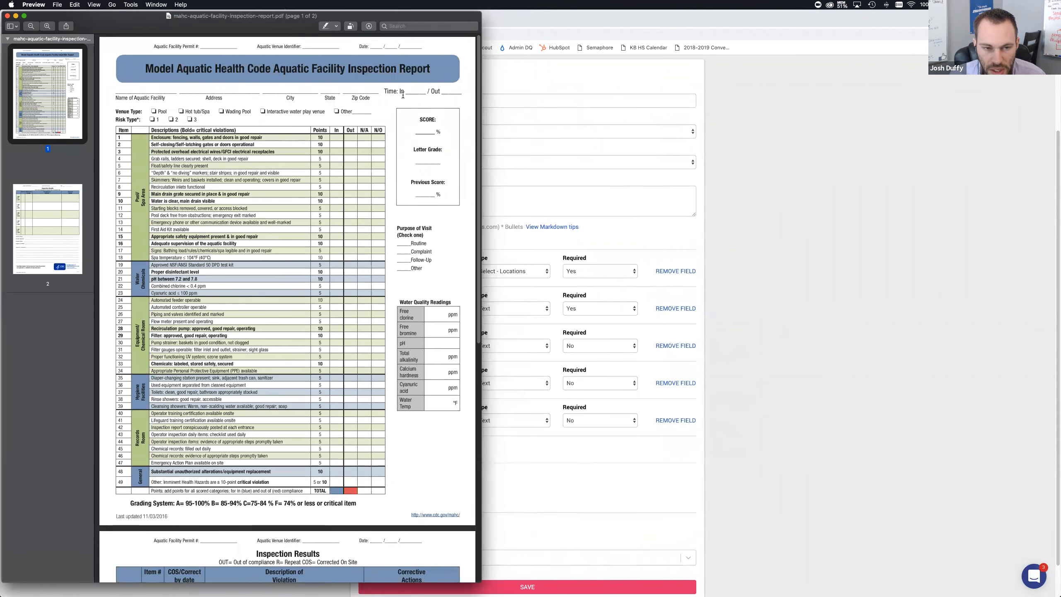
pyautogui.click(712, 221)
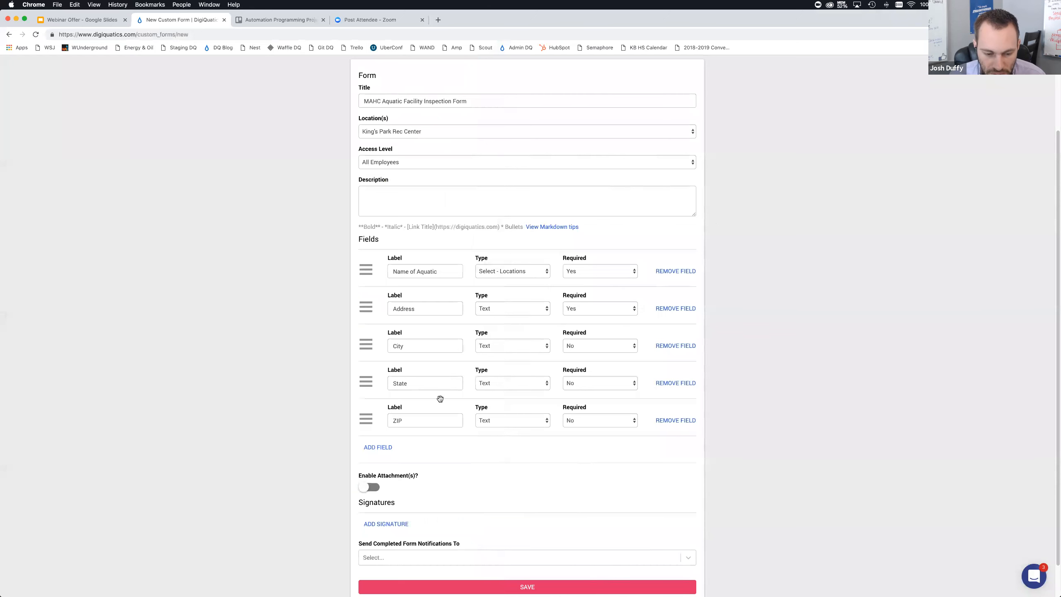
# Add a field labelled Time In and set its type to Time
pyautogui.click(392, 447)
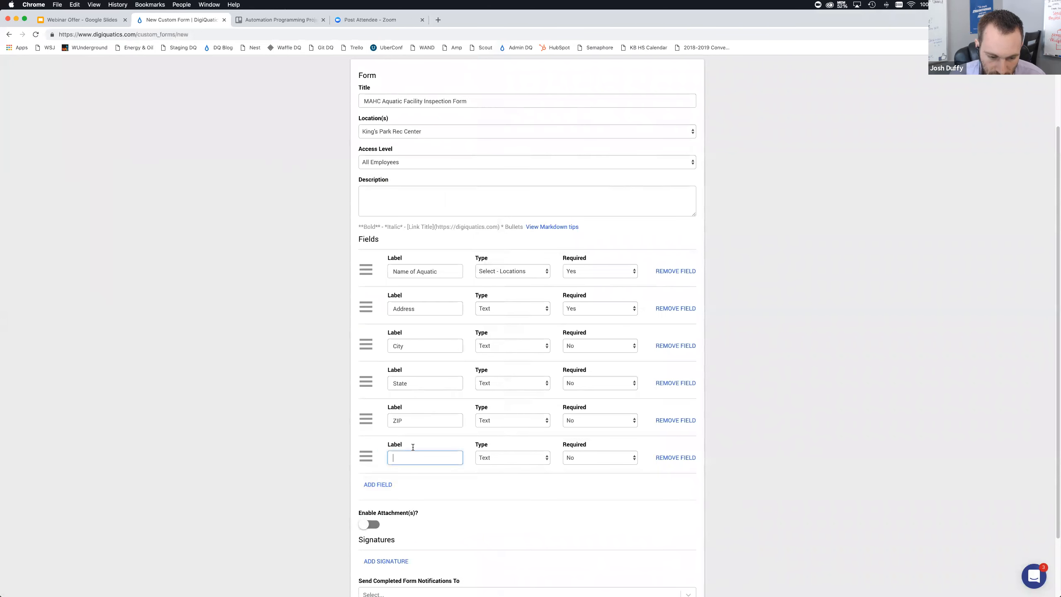
pyautogui.write('Time In')
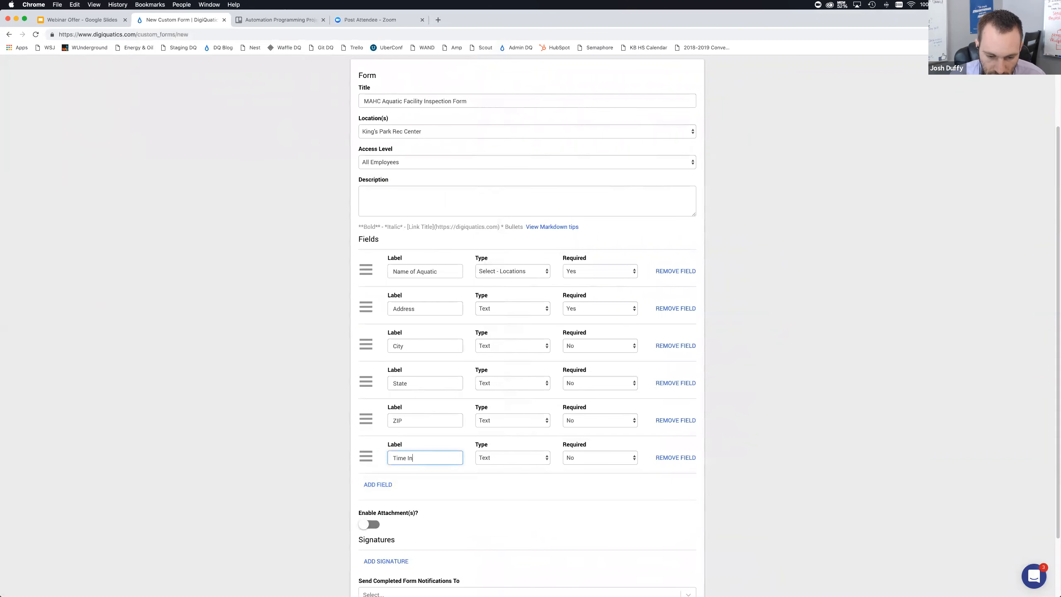
pyautogui.click(483, 458)
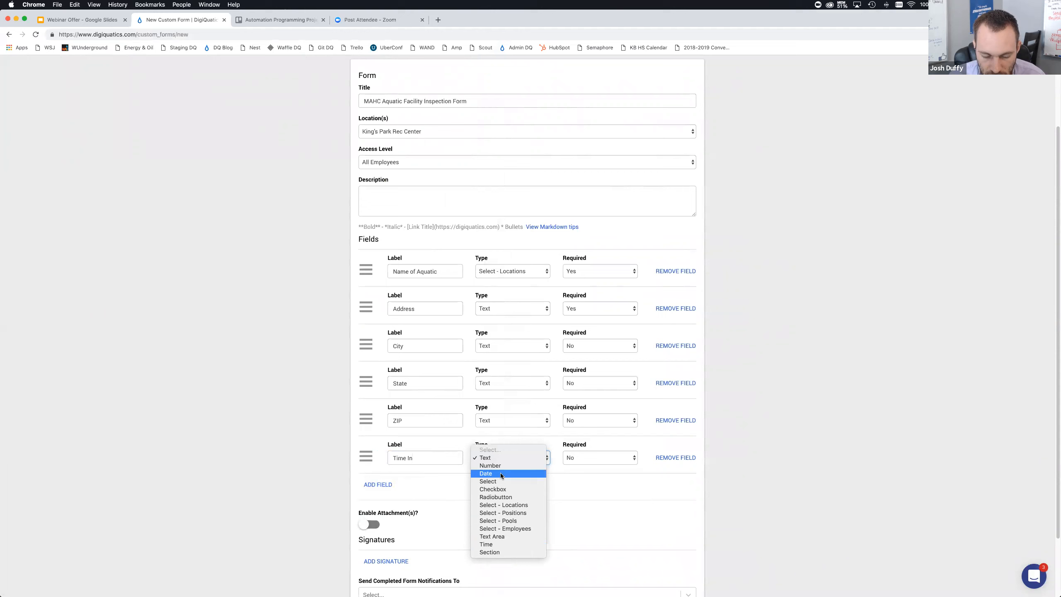
pyautogui.click(501, 544)
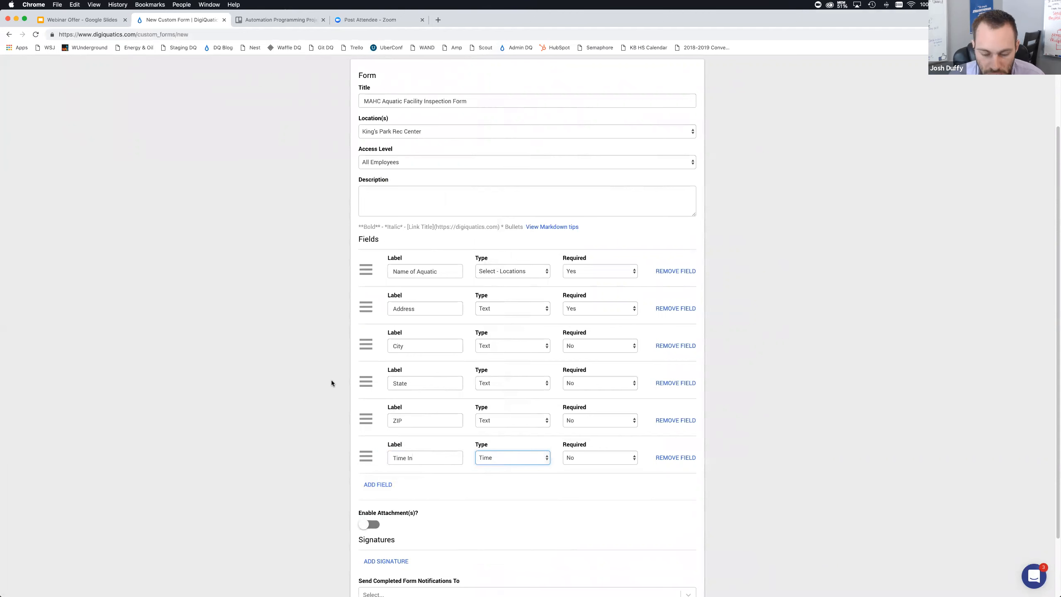
pyautogui.click(297, 393)
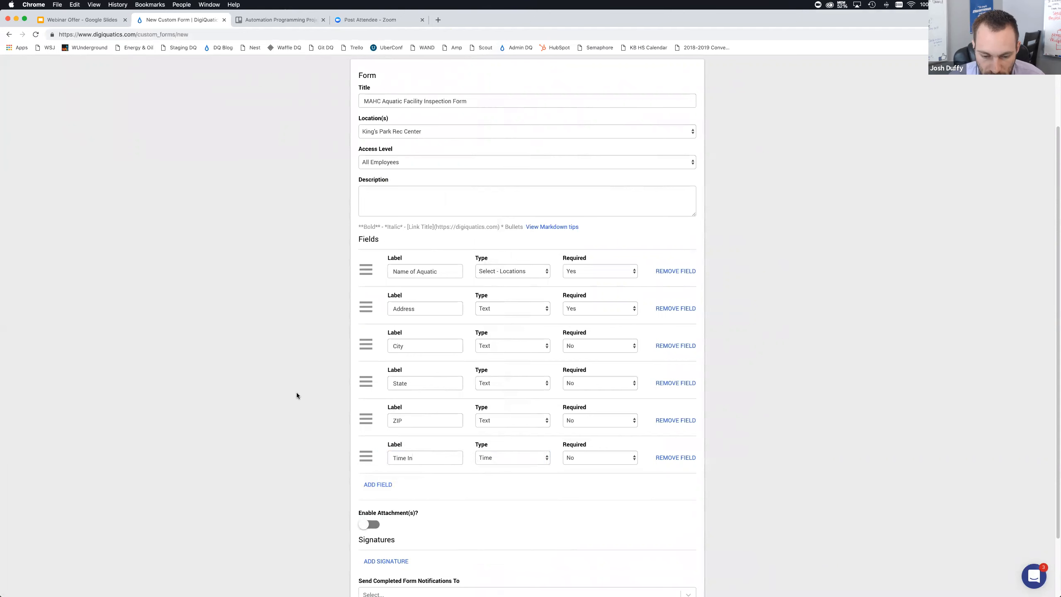
# Make the City and State fields required
pyautogui.scroll(-3, 296, 394)
pyautogui.click(577, 271)
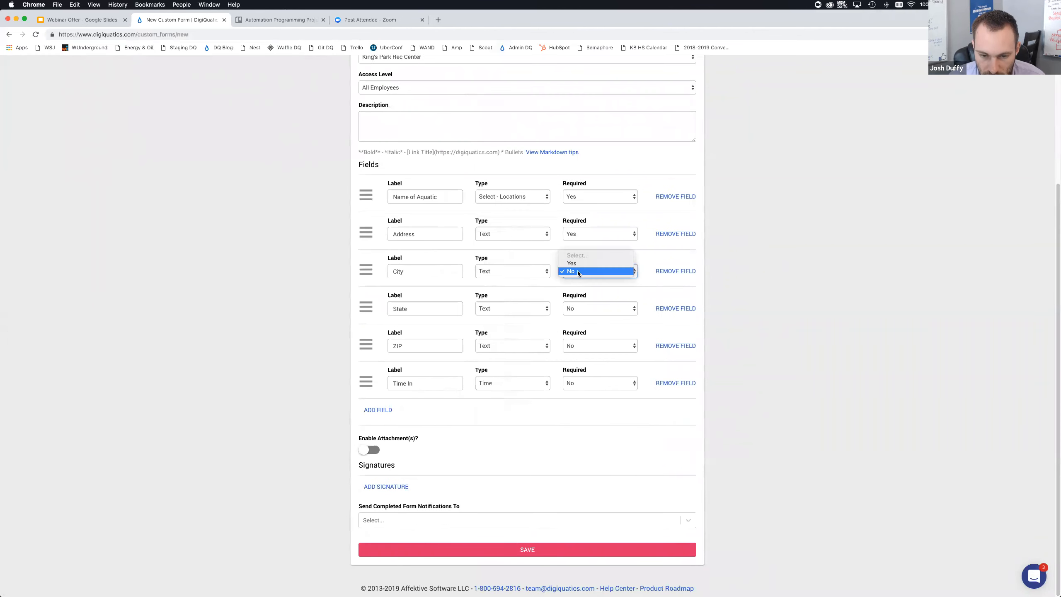
pyautogui.click(577, 264)
pyautogui.click(582, 309)
pyautogui.press('Up')
pyautogui.press('Return')
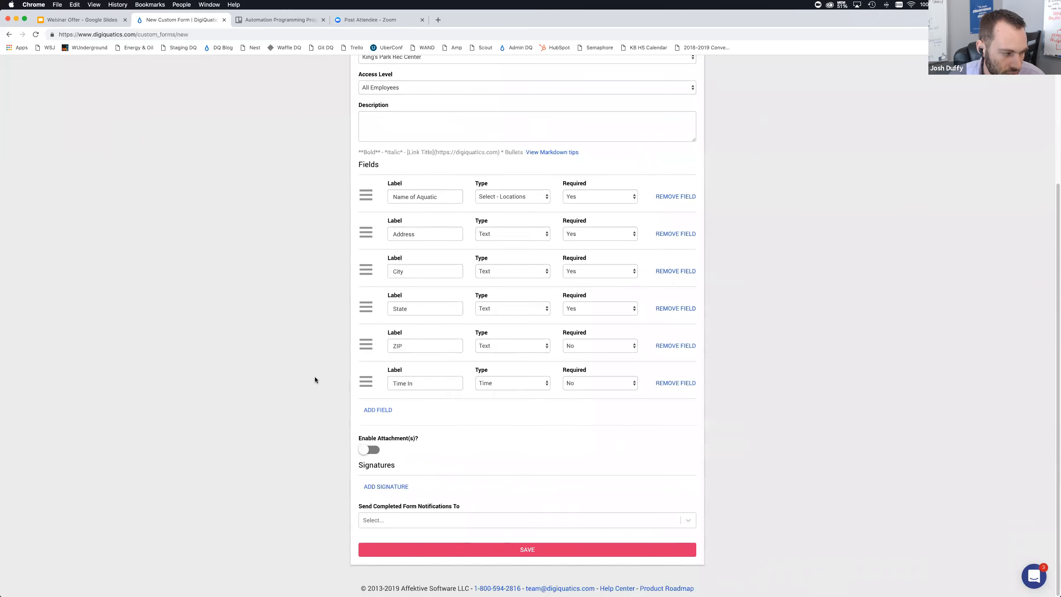
# Add a field labelled Venue Type and set its type to Radiobutton
pyautogui.press('super+Tab')
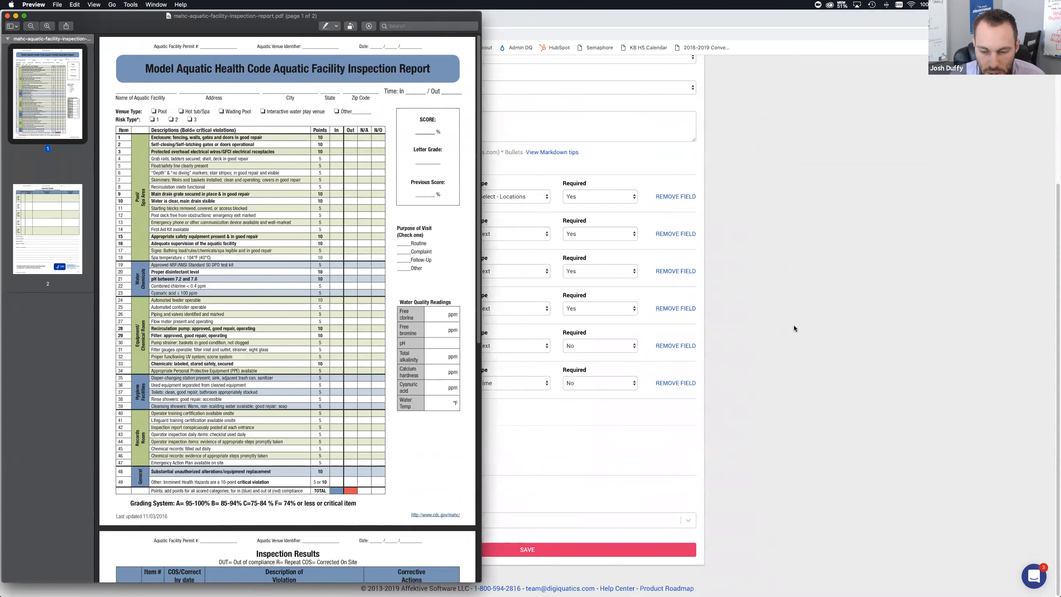
pyautogui.click(794, 329)
pyautogui.click(377, 409)
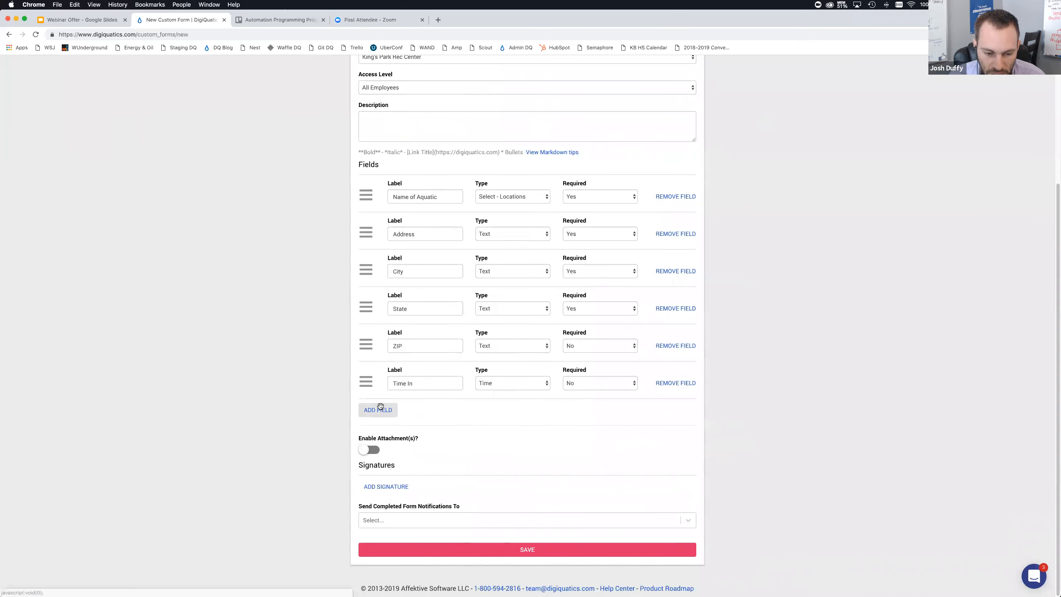
pyautogui.click(431, 419)
pyautogui.write('Poo')
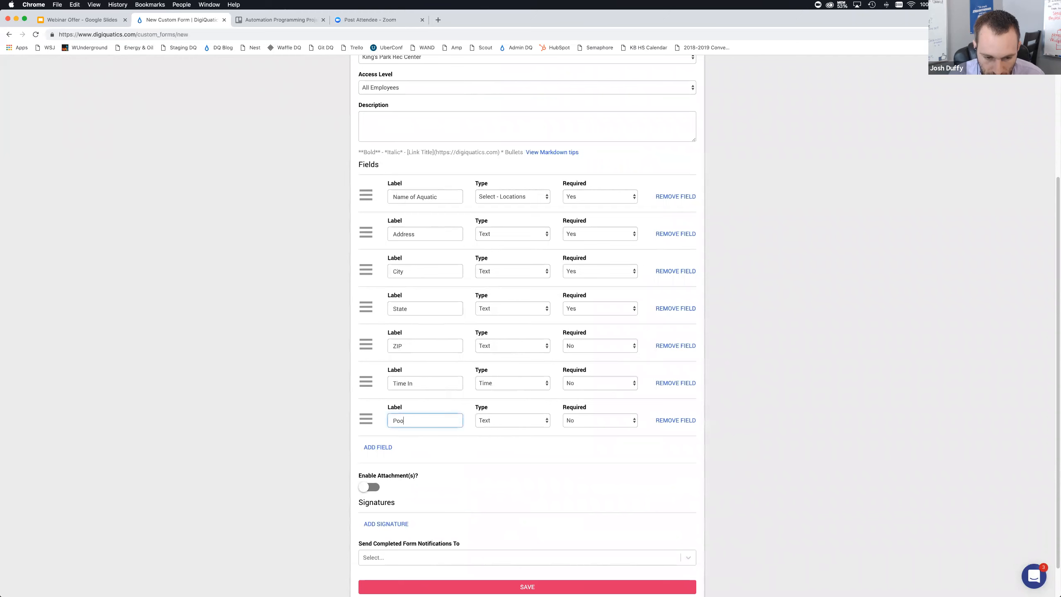
pyautogui.press('BackSpace')
pyautogui.press('BackSpace')
pyautogui.press('BackSpace')
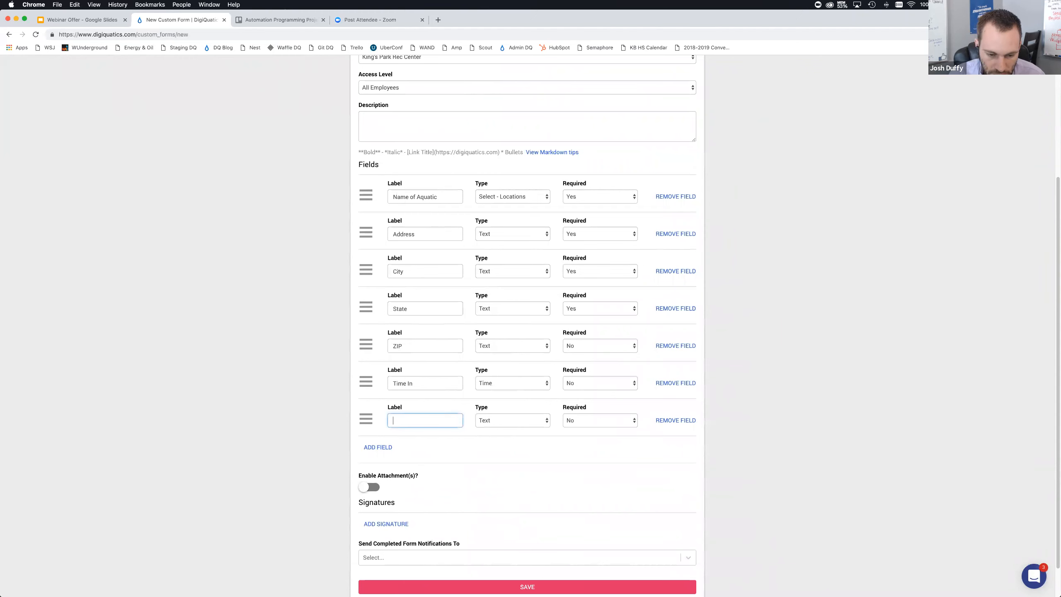
pyautogui.write('Vanue Type')
pyautogui.click(482, 419)
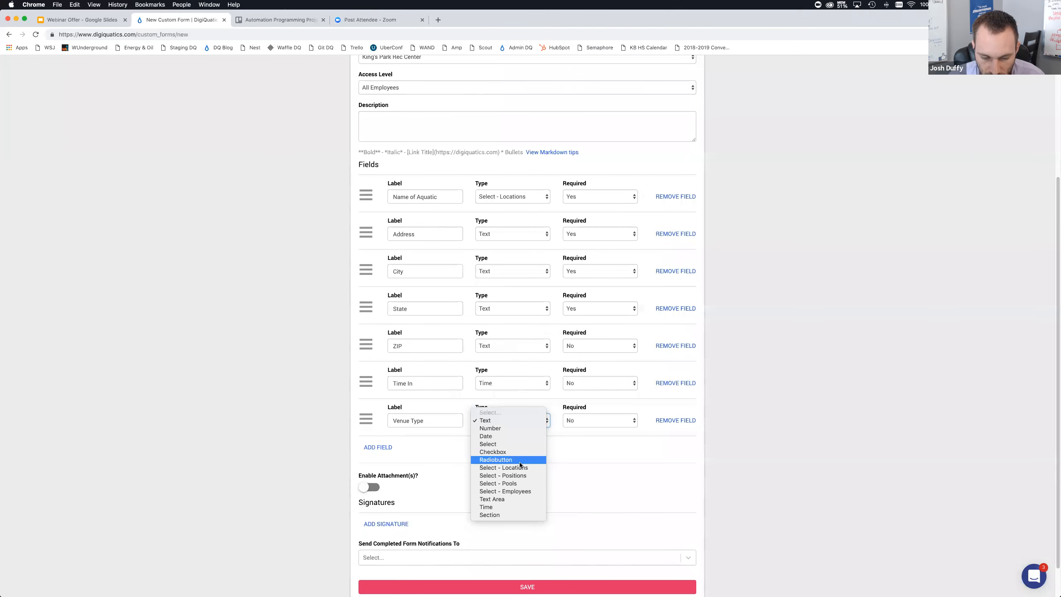
pyautogui.click(520, 464)
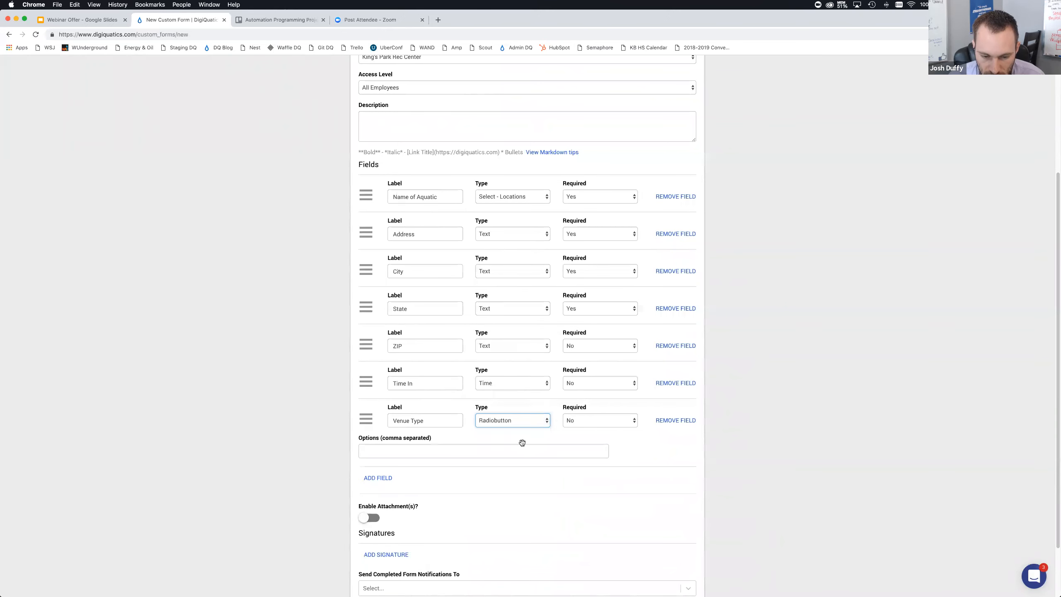
# Enter the Venue Type options Pool, Hot Tub/Spa, Wading Pool, Other
pyautogui.click(491, 441)
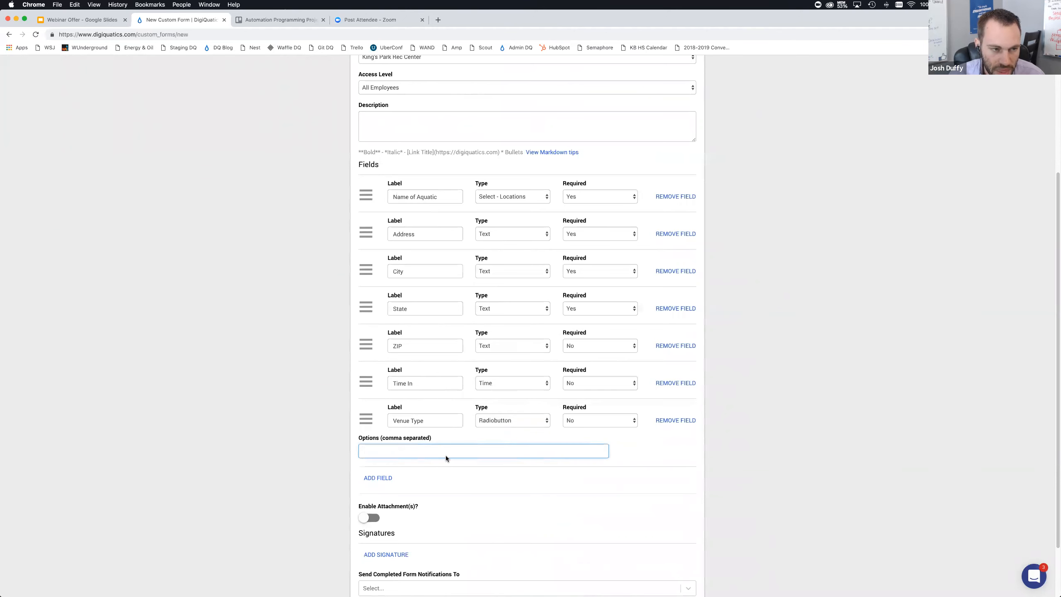
pyautogui.write('Pool')
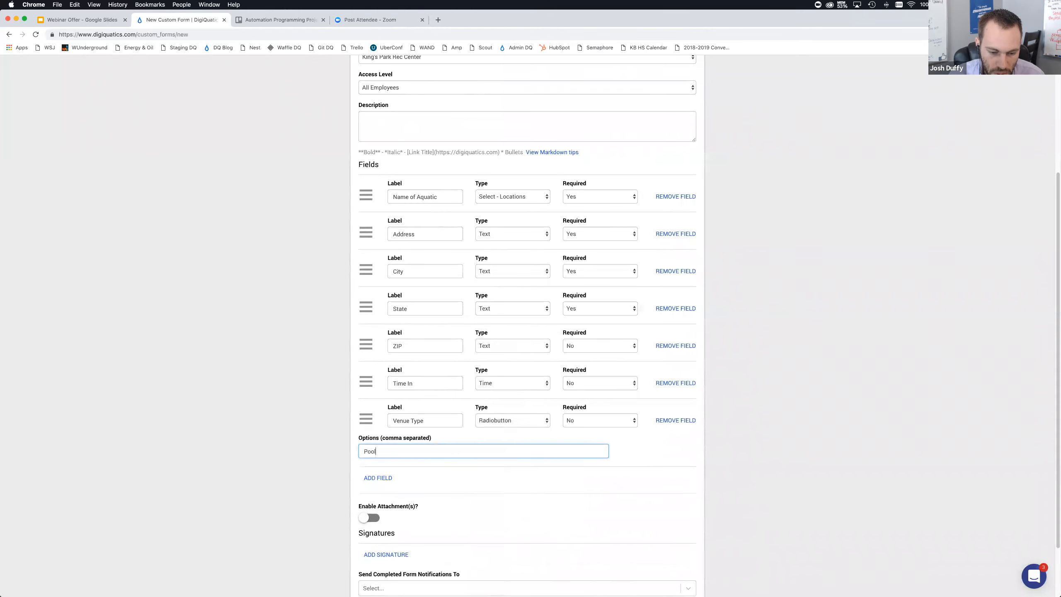
pyautogui.write(',Hot')
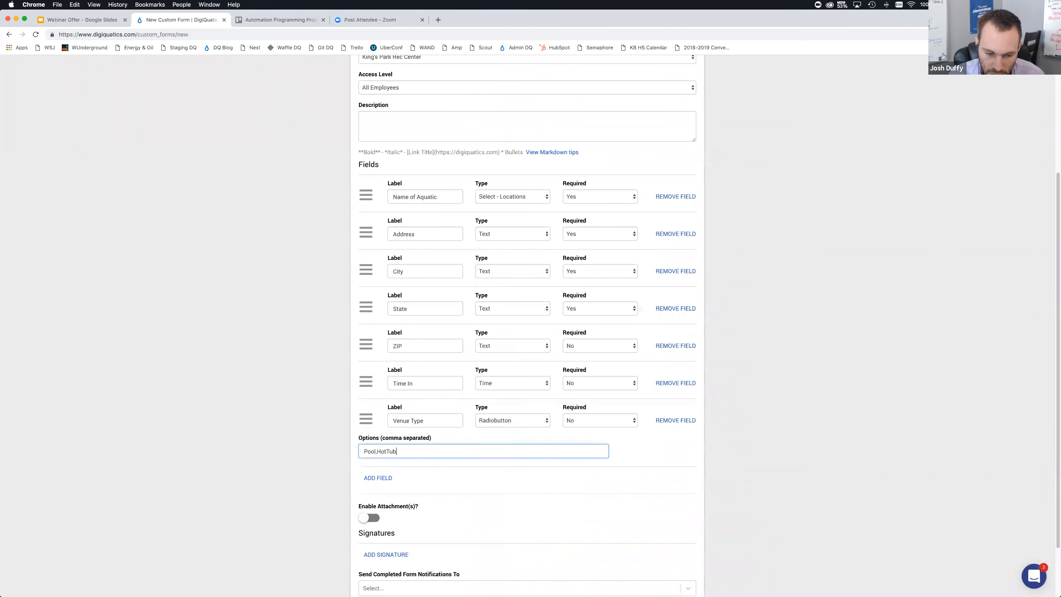
pyautogui.write(' Tub/Spae,')
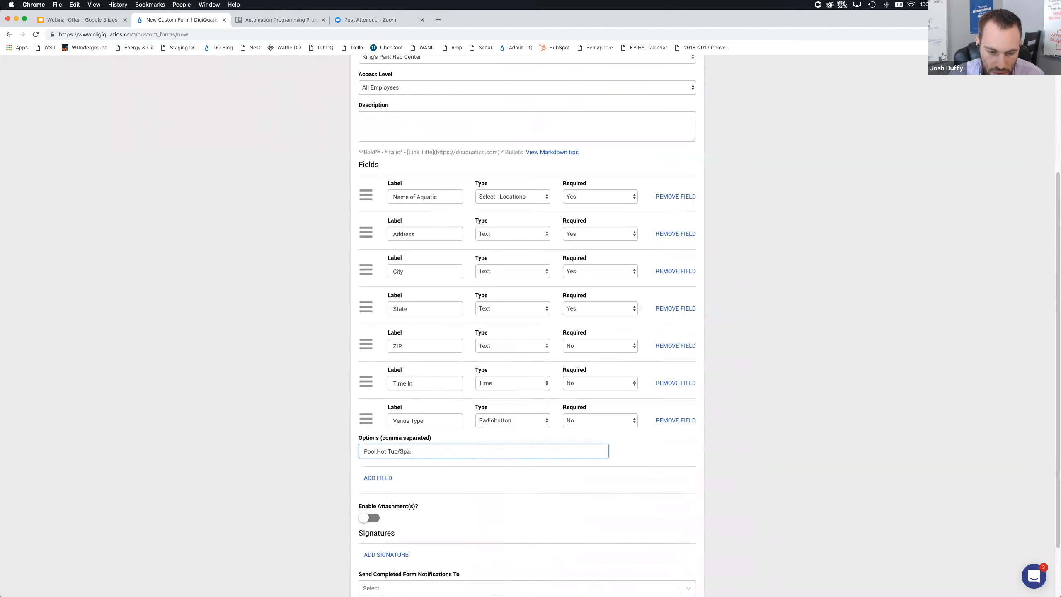
pyautogui.press('super+Tab')
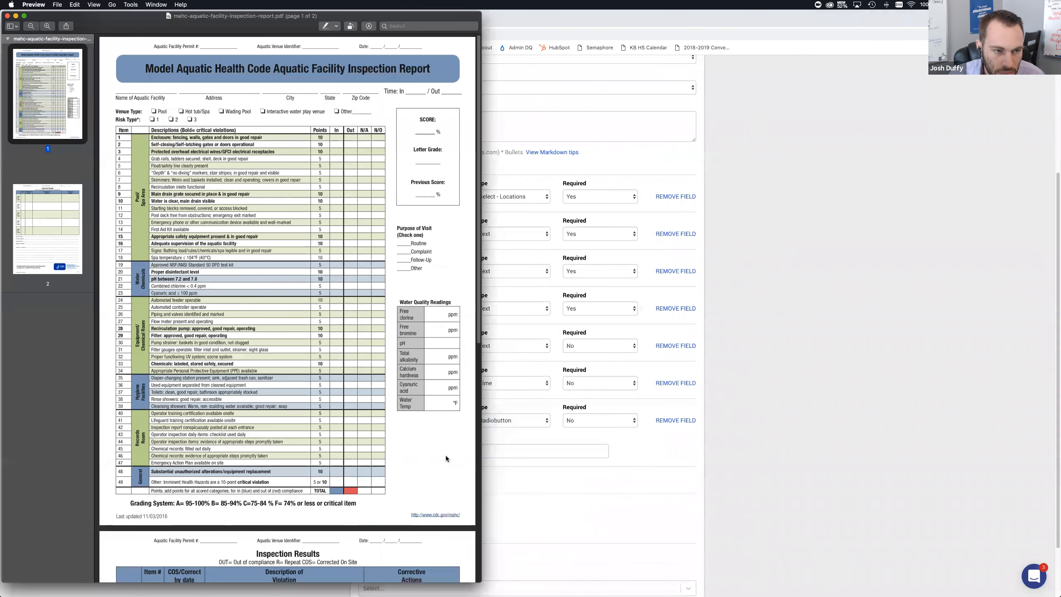
pyautogui.press('super+Tab')
pyautogui.write(',Wading ')
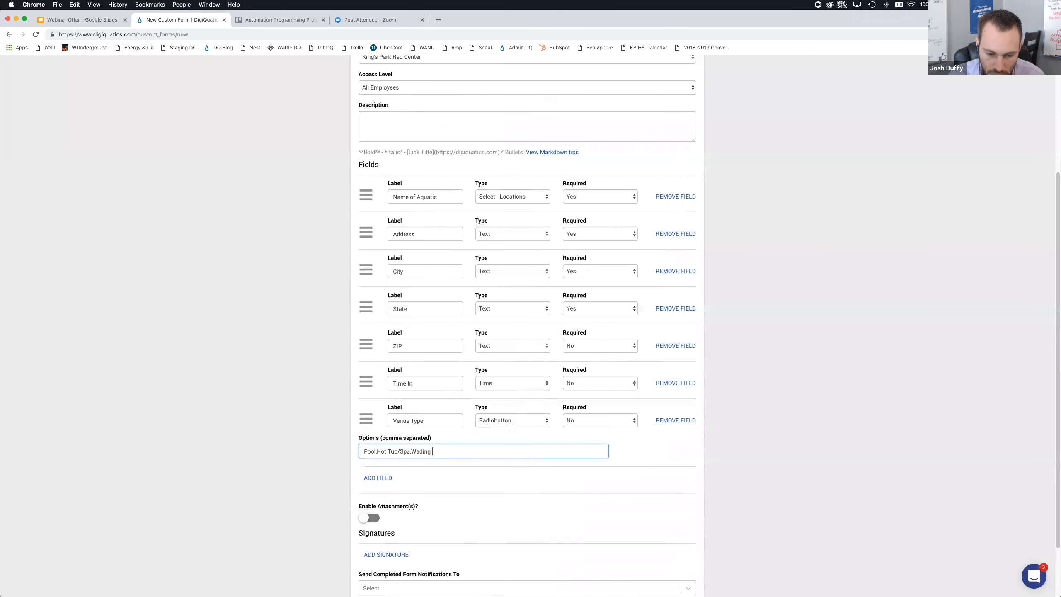
pyautogui.write('Pool, Other')
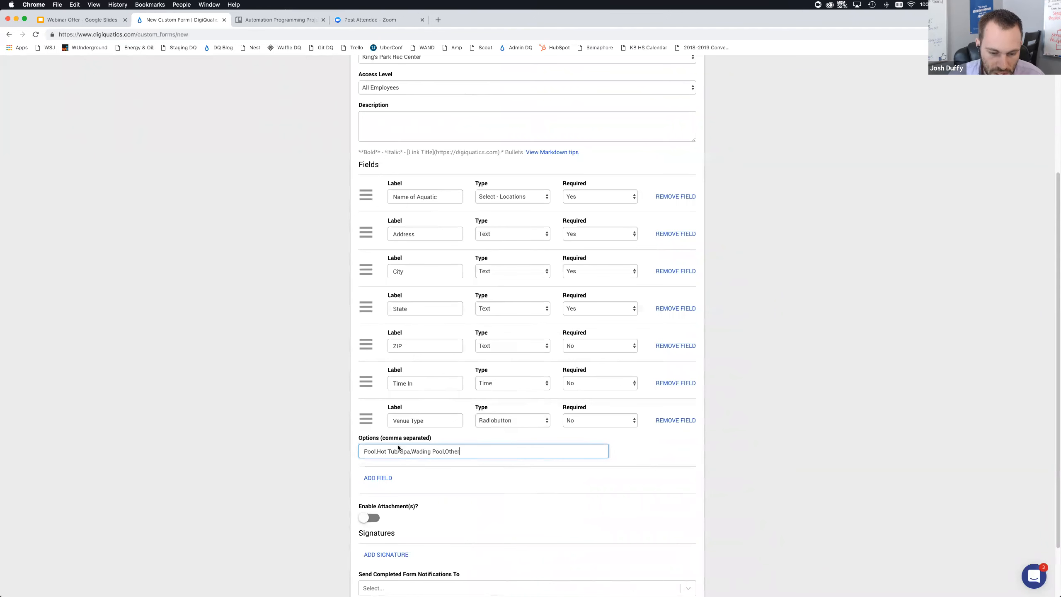
pyautogui.click(303, 446)
# Make the Venue Type field required
pyautogui.scroll(-2, 453, 408)
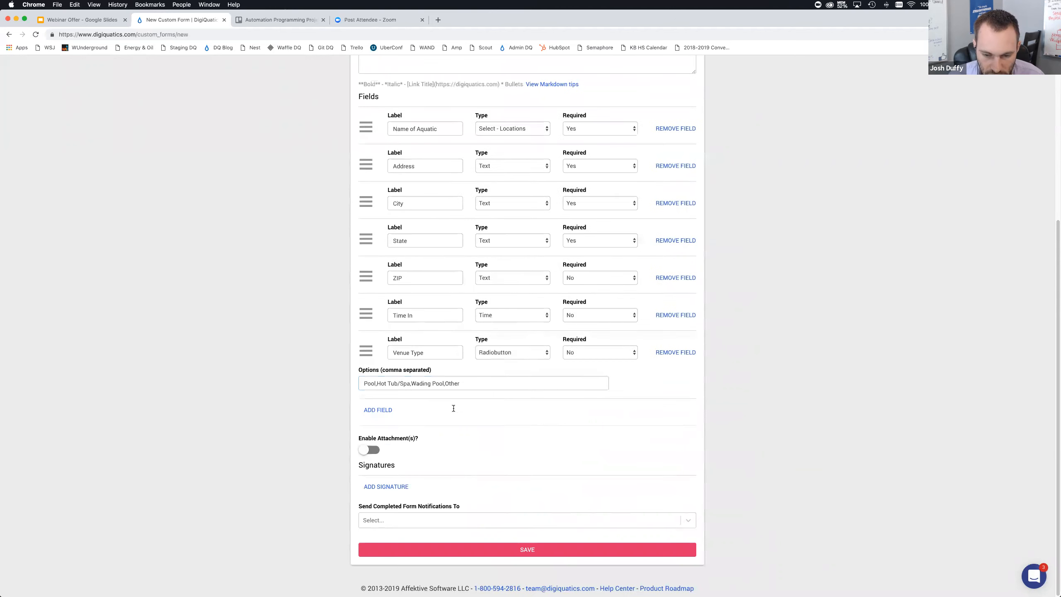
pyautogui.click(607, 352)
pyautogui.click(603, 345)
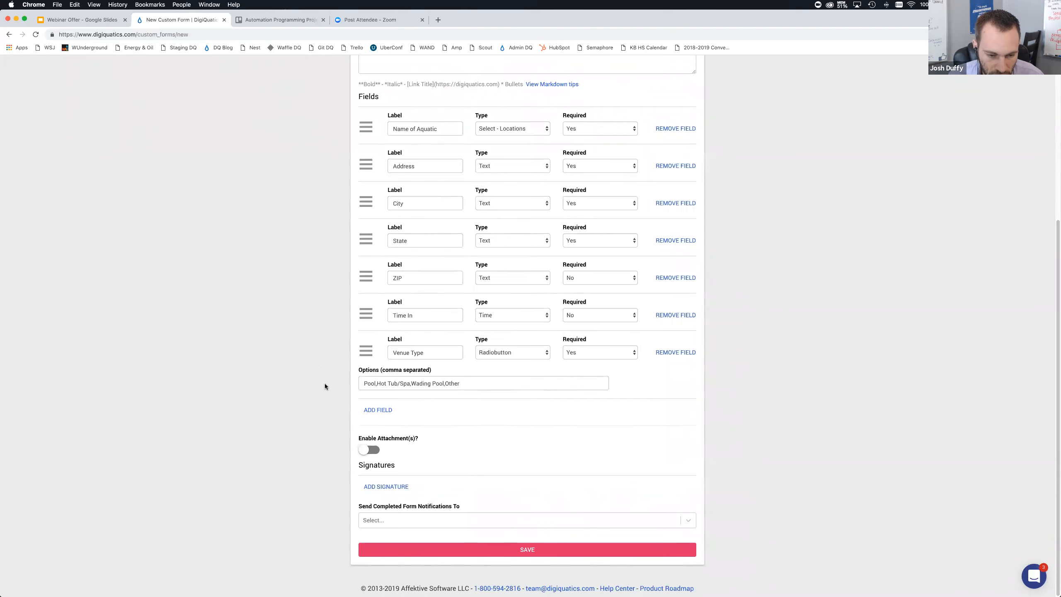
pyautogui.press('super+Tab')
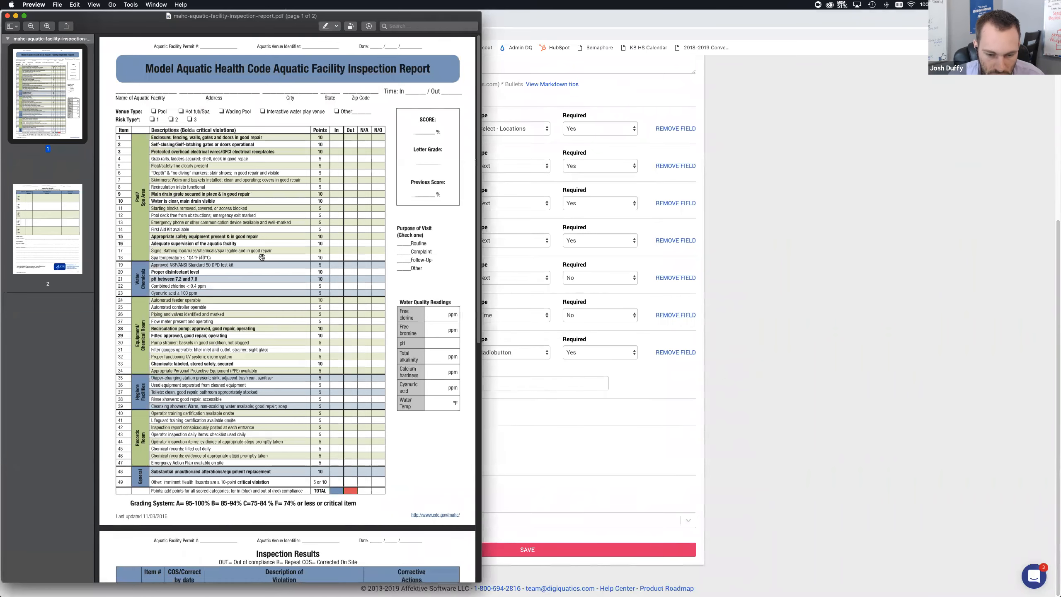
pyautogui.press('super+Tab')
# Add a field labelled Risk Type and set its type to Select
pyautogui.click(378, 409)
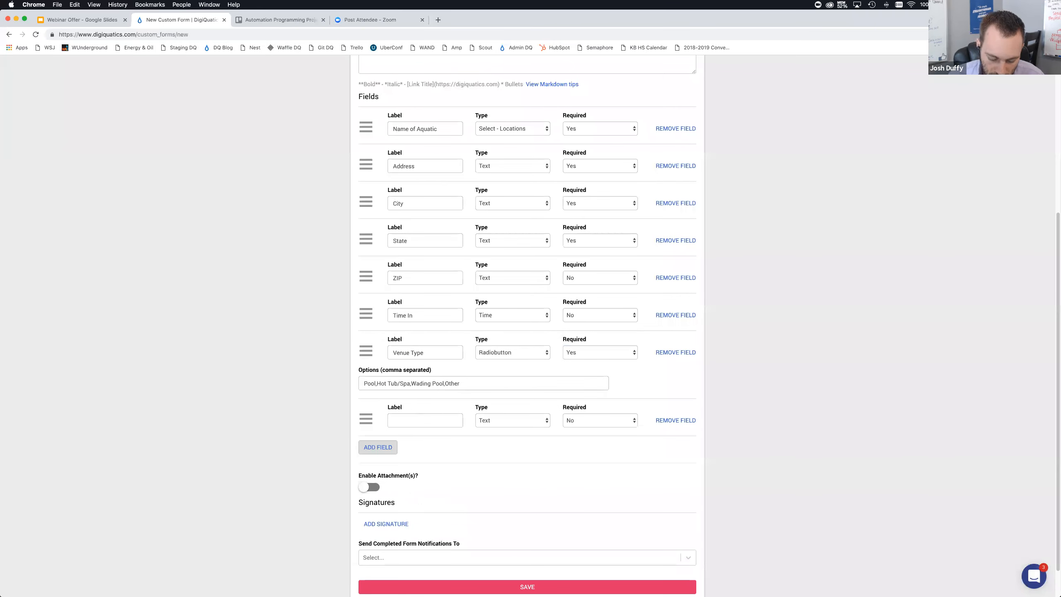
pyautogui.click(416, 419)
pyautogui.write('Risk C')
pyautogui.press('BackSpace')
pyautogui.write('Type')
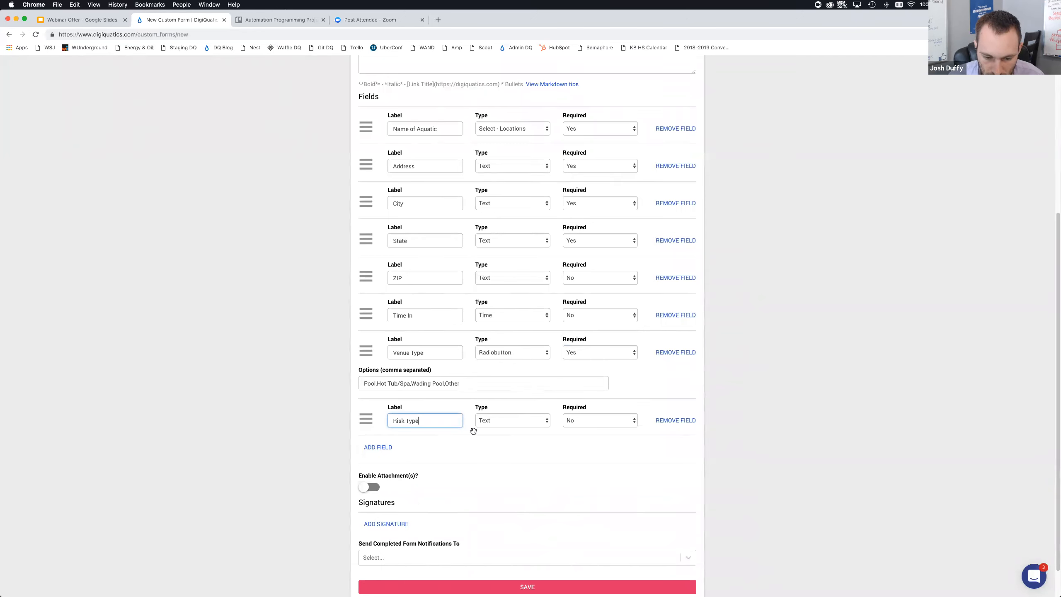
pyautogui.click(491, 426)
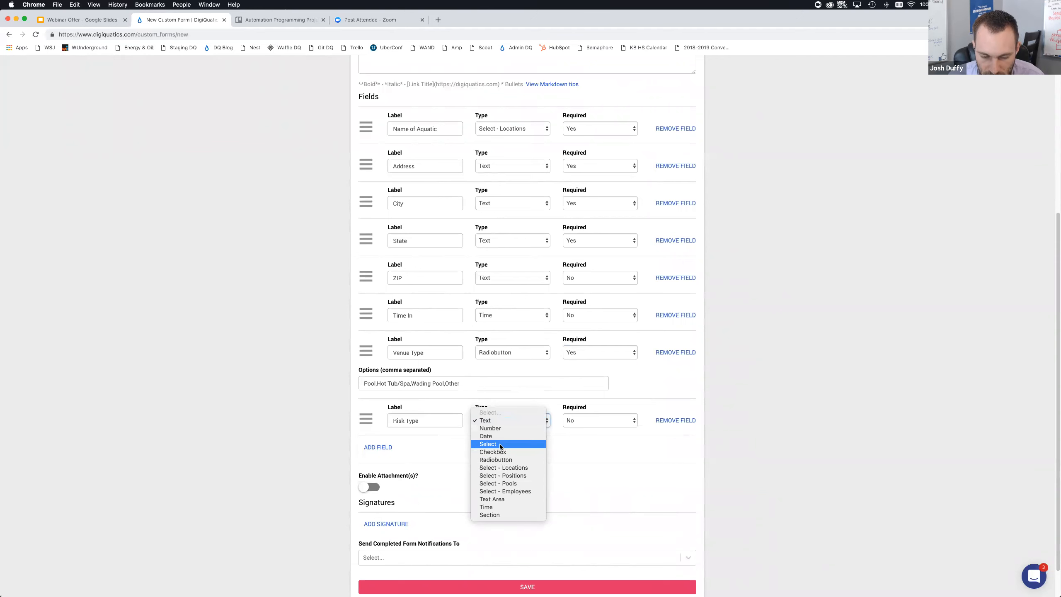
pyautogui.click(499, 445)
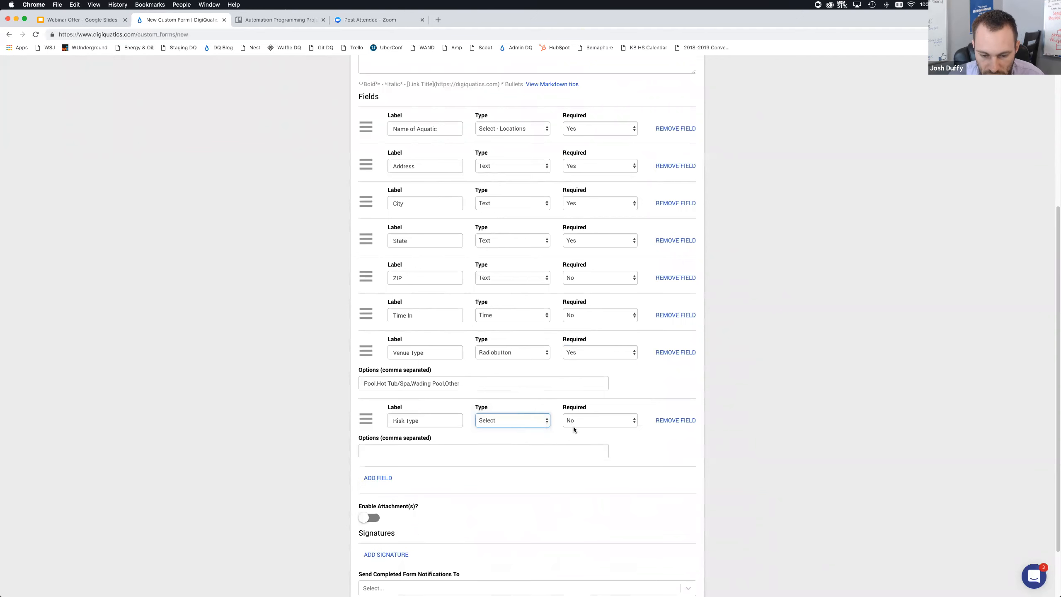
pyautogui.click(543, 420)
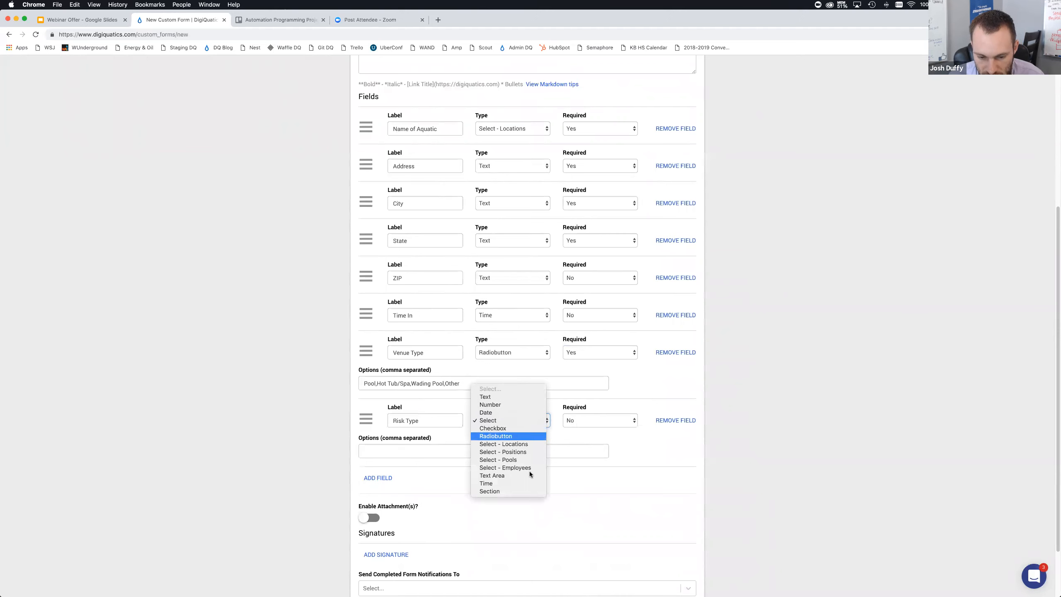
pyautogui.click(571, 420)
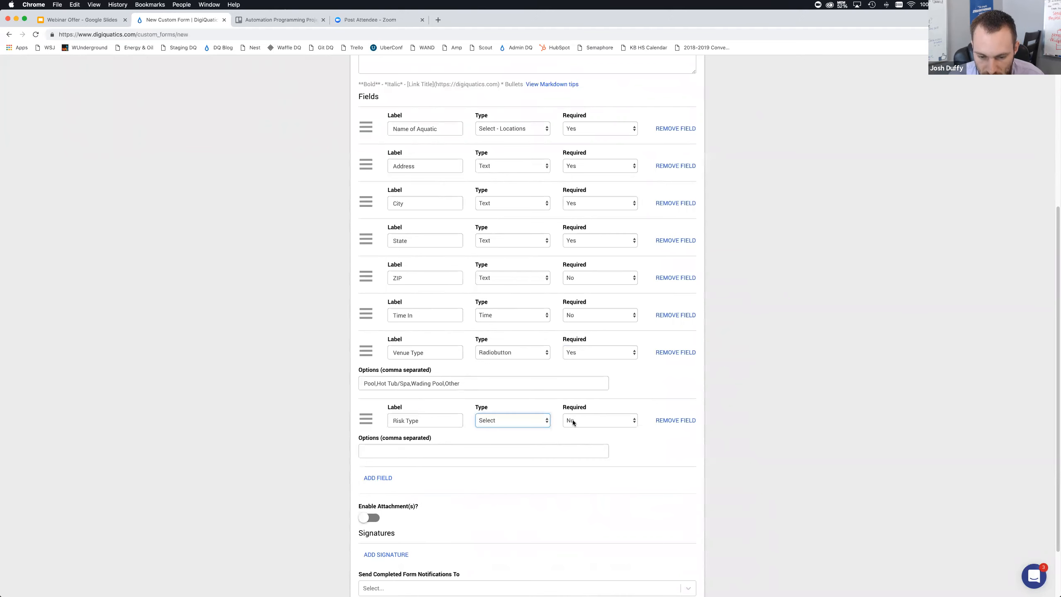
# Make the Risk Type field required and enter its options 1,2,3
pyautogui.click(572, 420)
pyautogui.click(574, 413)
pyautogui.click(488, 449)
pyautogui.write('1,2,3')
pyautogui.press('super+Tab')
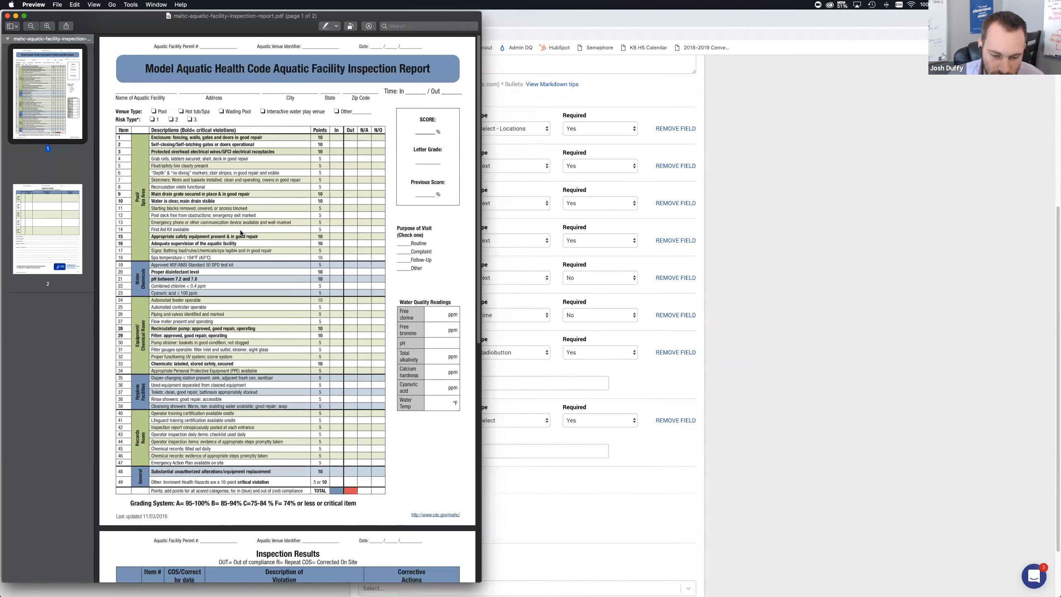
pyautogui.press('super+Tab')
# Add a Section field labelled Pool/Spa Area below Risk Type
pyautogui.scroll(-3, 391, 472)
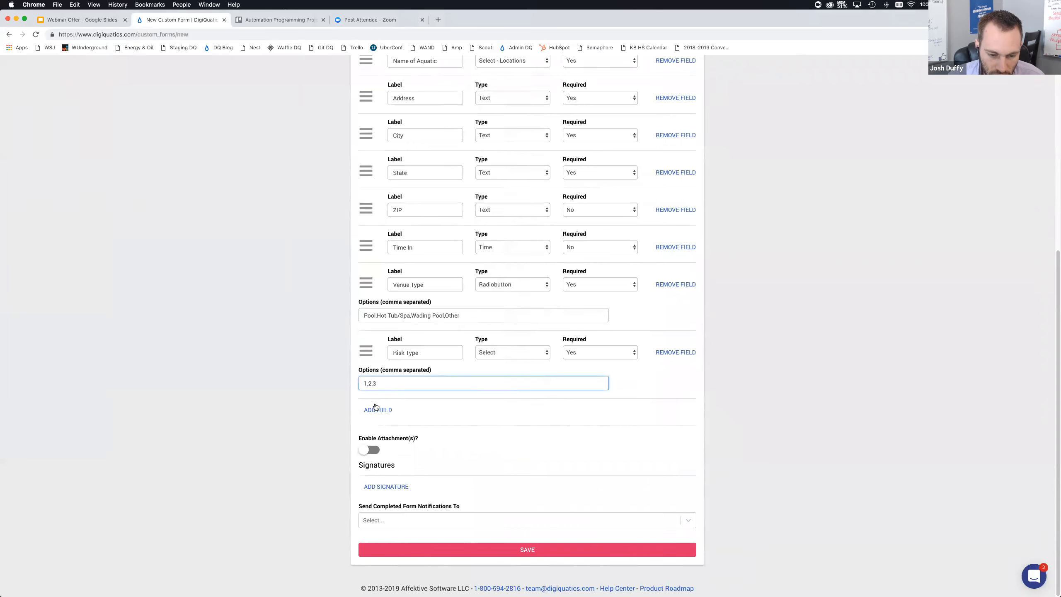
pyautogui.click(377, 409)
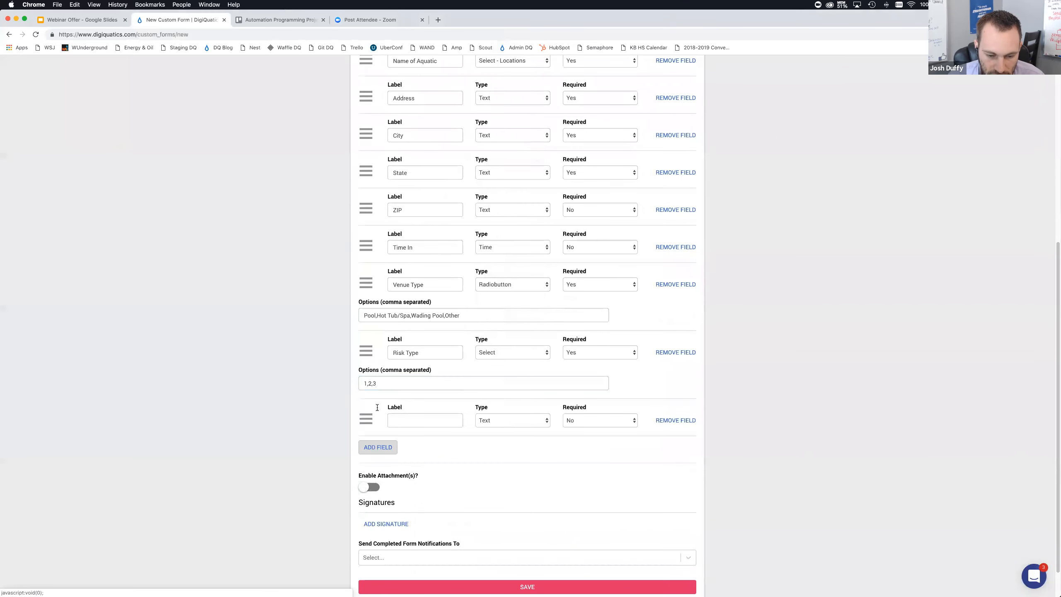
pyautogui.click(414, 421)
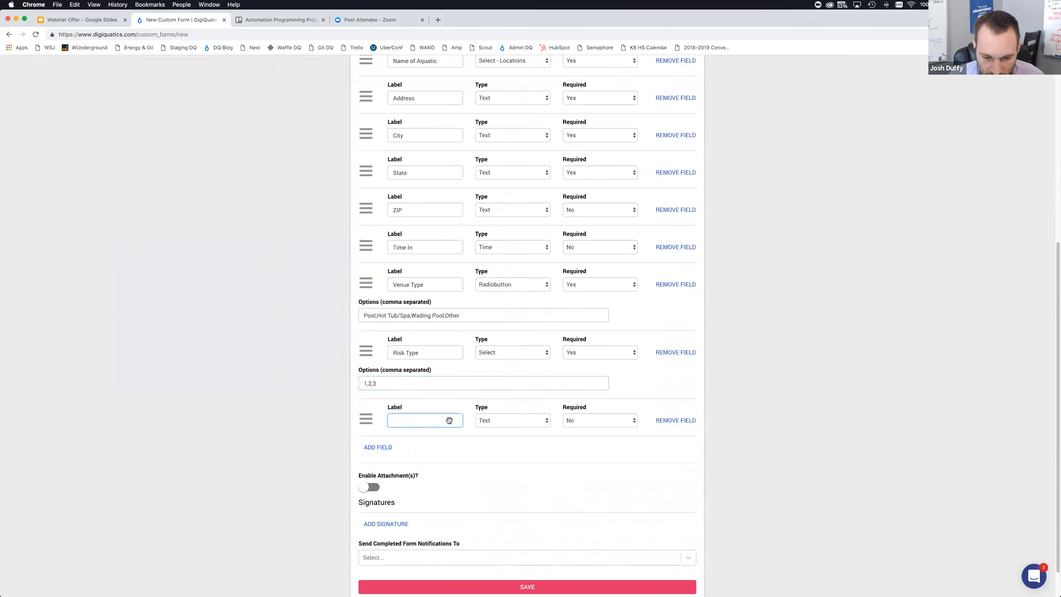
pyautogui.click(484, 419)
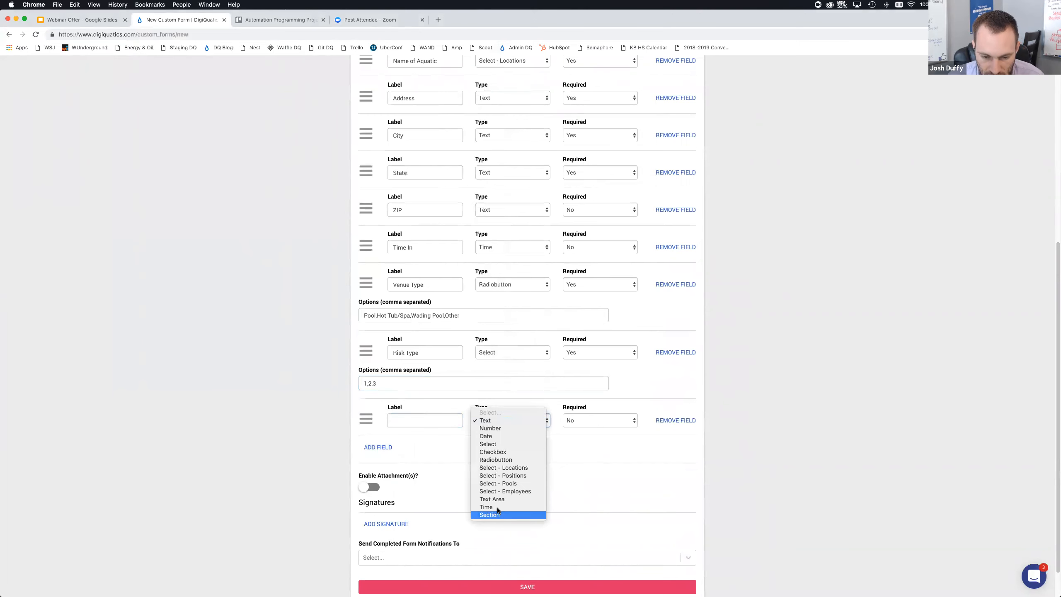
pyautogui.click(497, 514)
pyautogui.click(471, 426)
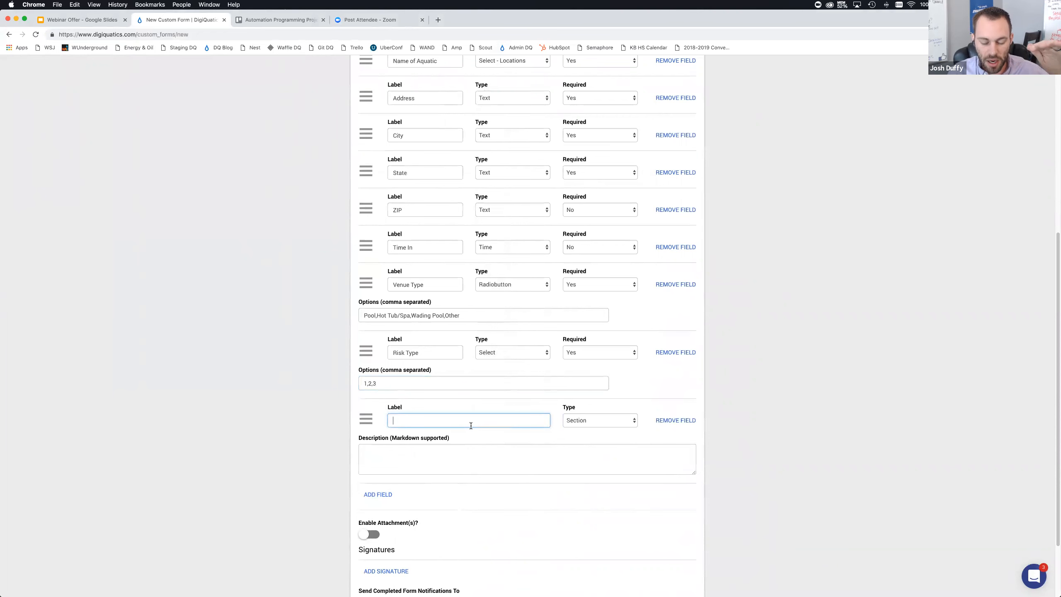
pyautogui.write('Pooo/S')
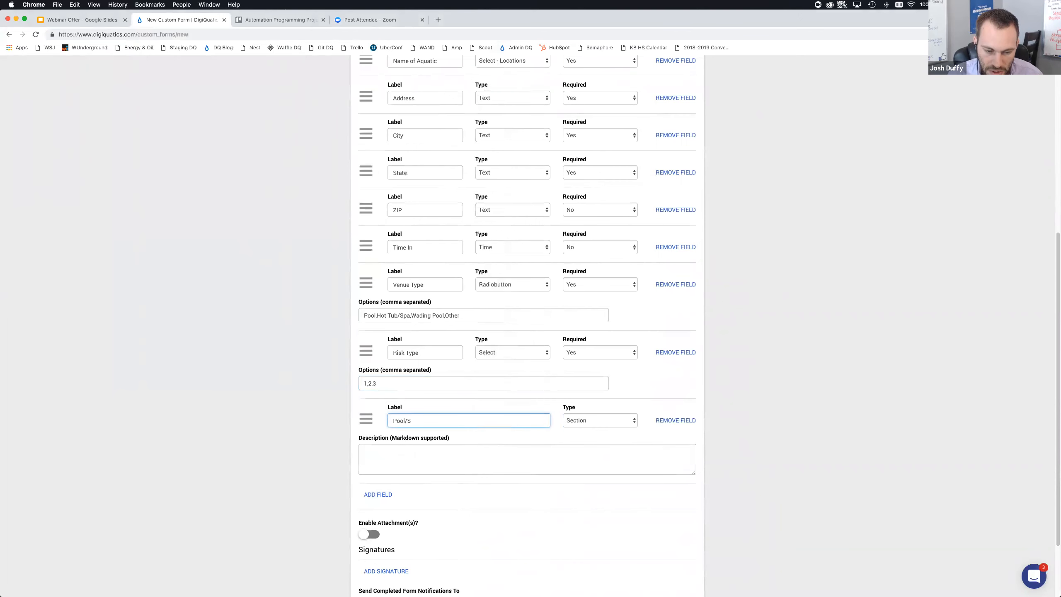
pyautogui.write('pa Area')
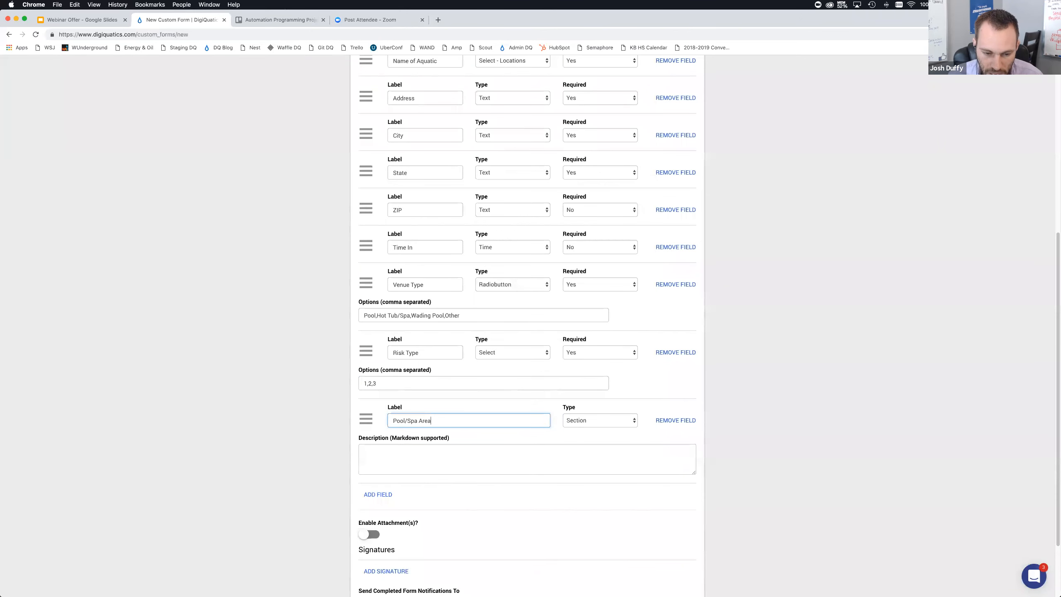
pyautogui.click(465, 447)
# Copy item 1's description from the PDF report into a new field's label and set its type to Checkbox
pyautogui.scroll(-3, 413, 362)
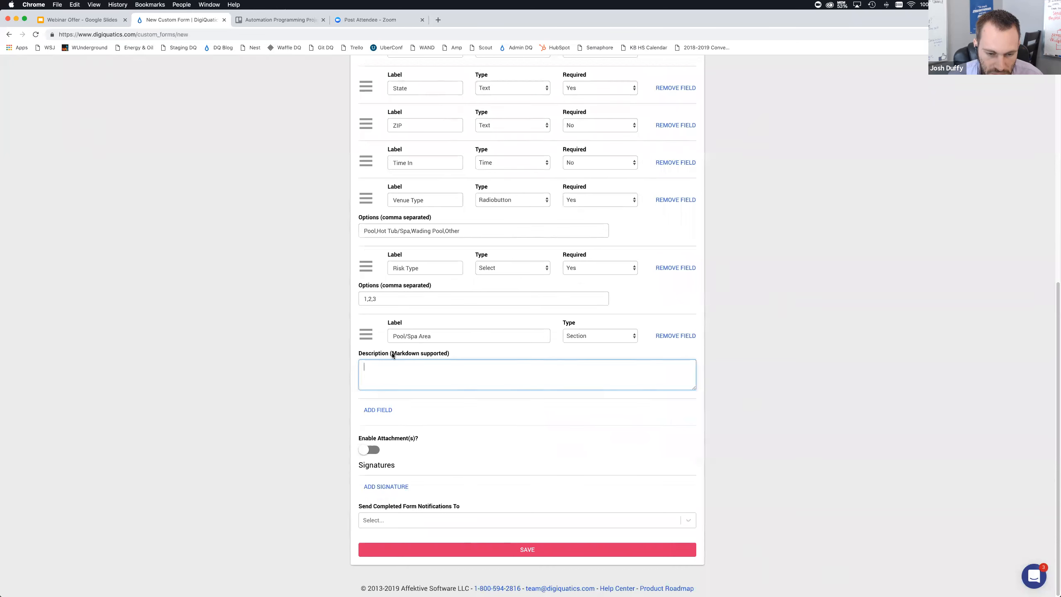
pyautogui.scroll(1, 392, 355)
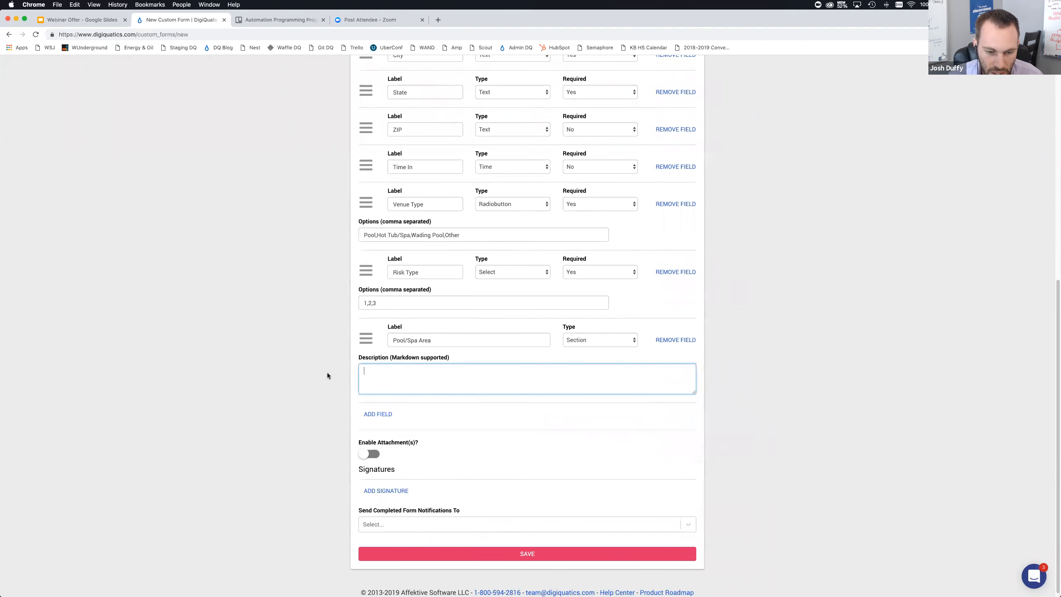
pyautogui.press('super+Tab')
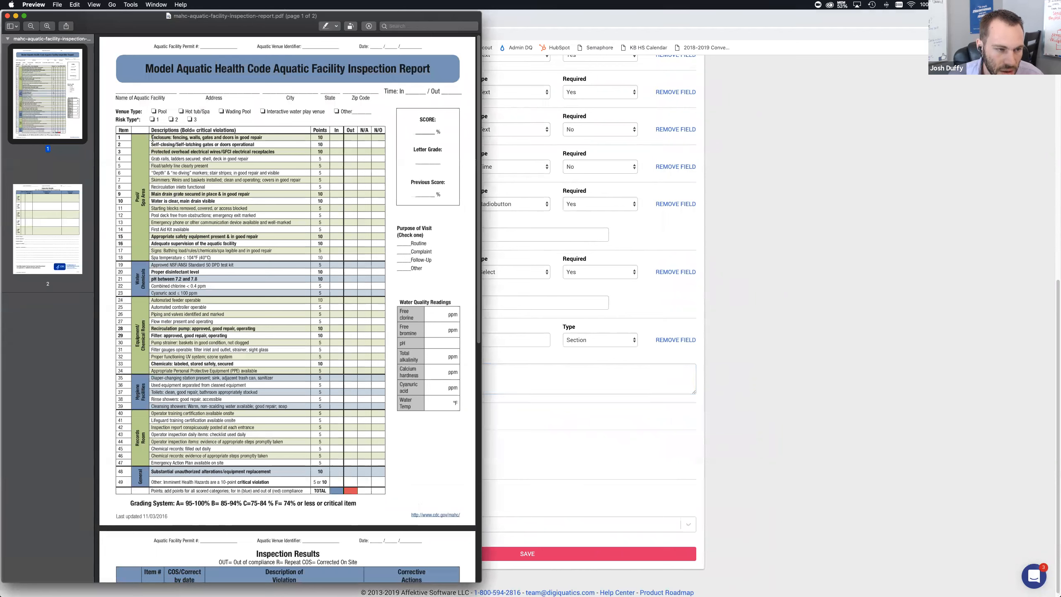
pyautogui.moveTo(152, 138); pyautogui.dragTo(274, 139)
pyautogui.press('super+c')
pyautogui.press('super+Tab')
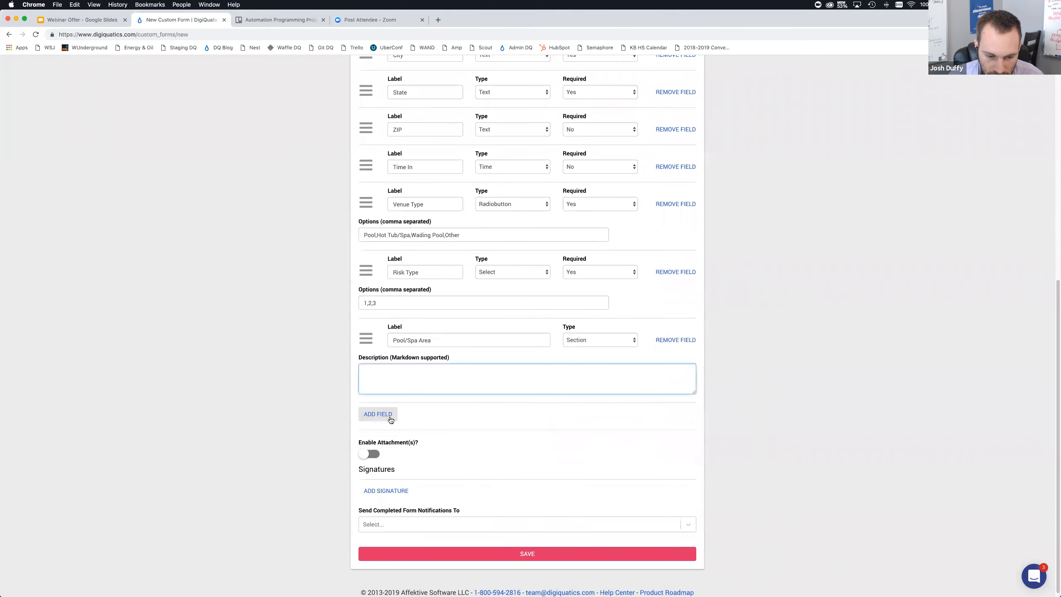
pyautogui.click(390, 419)
pyautogui.click(420, 424)
pyautogui.press('super+v')
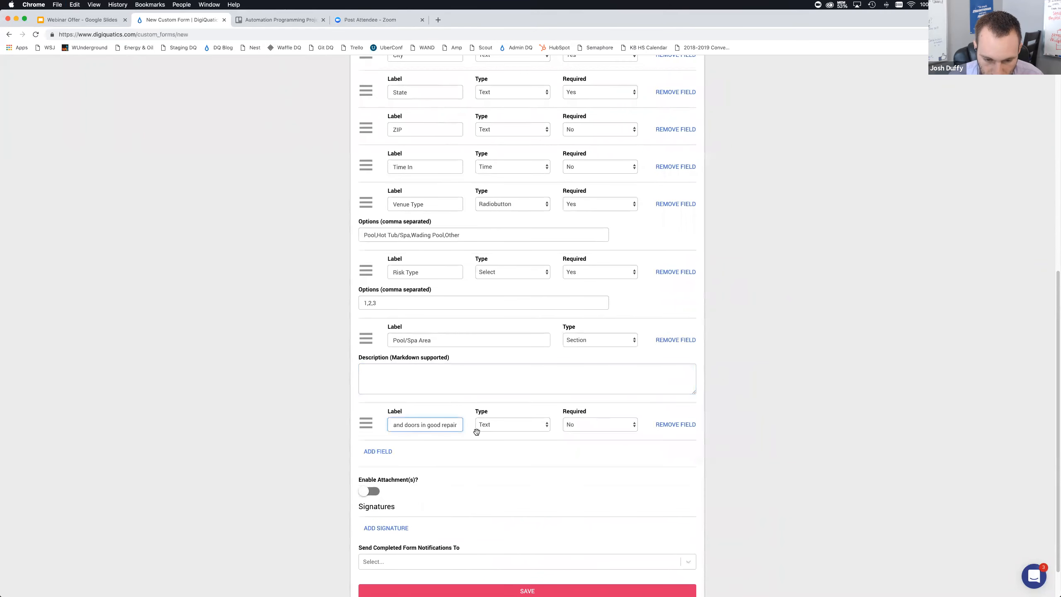
pyautogui.click(516, 430)
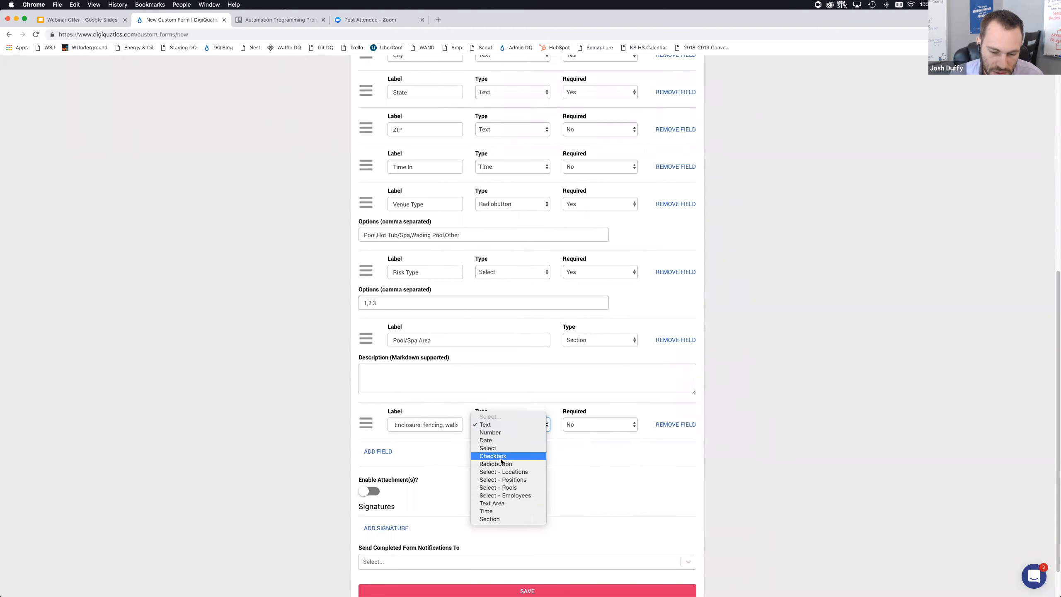
pyautogui.click(513, 439)
# Copy item 2's description from the PDF into a new field's label and set its type to Select
pyautogui.press('super+Tab')
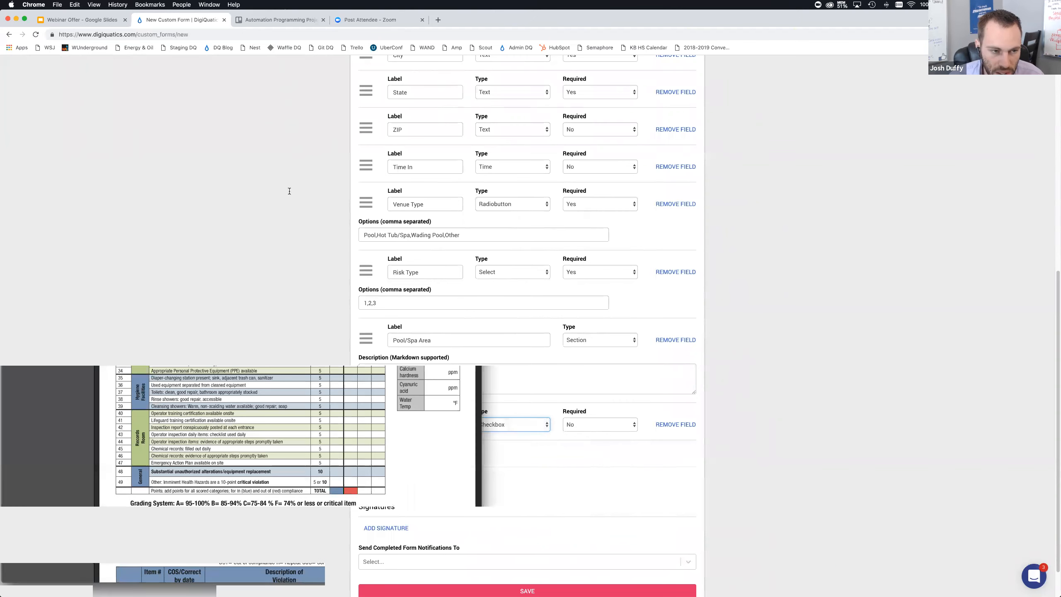
pyautogui.click(262, 147)
pyautogui.moveTo(199, 142); pyautogui.dragTo(152, 146)
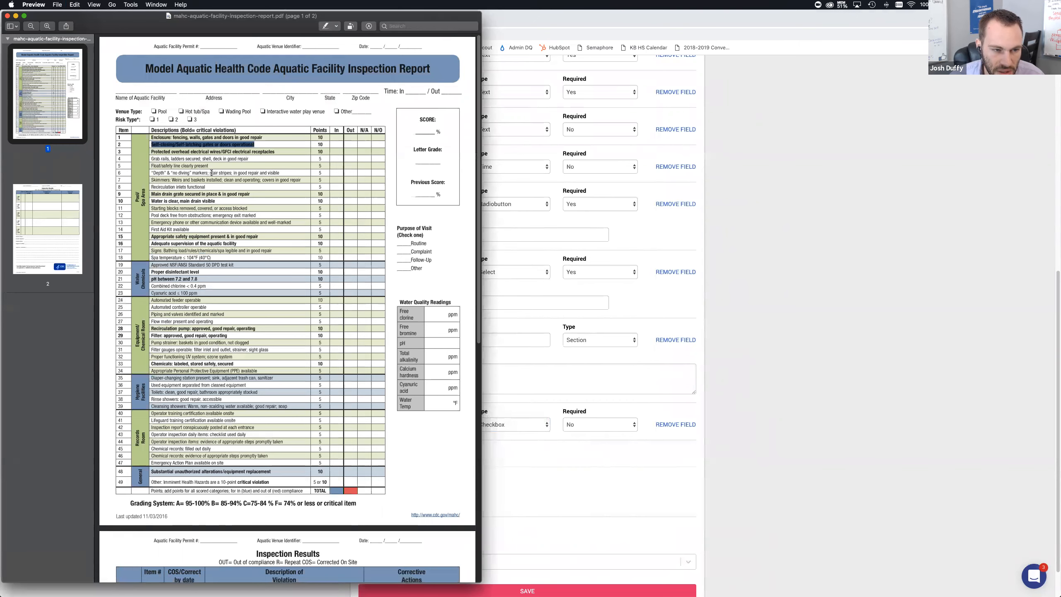
pyautogui.click(506, 451)
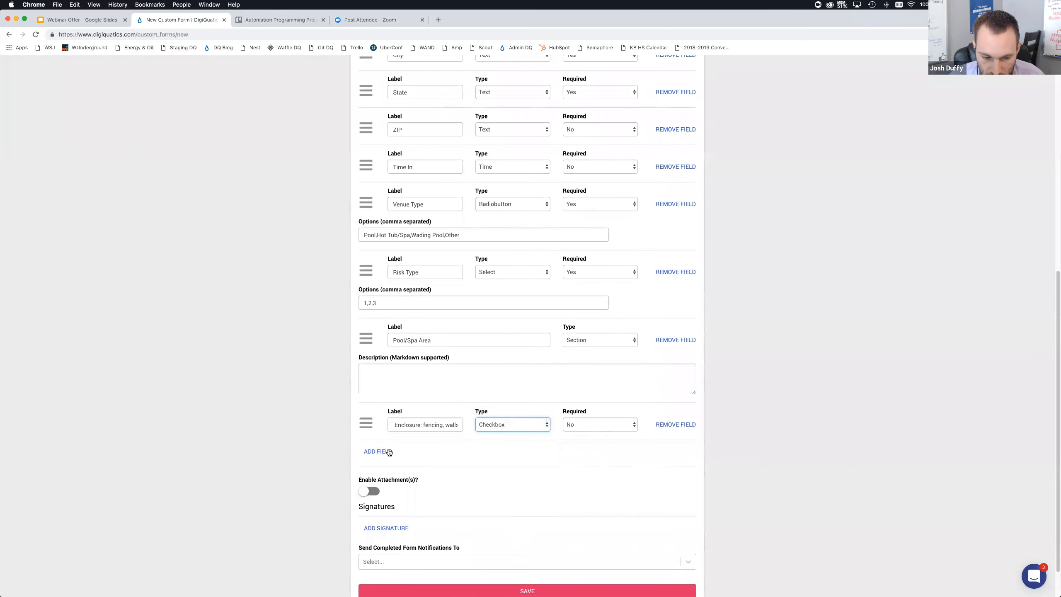
pyautogui.click(390, 453)
pyautogui.click(413, 461)
pyautogui.press('super+v')
pyautogui.click(492, 463)
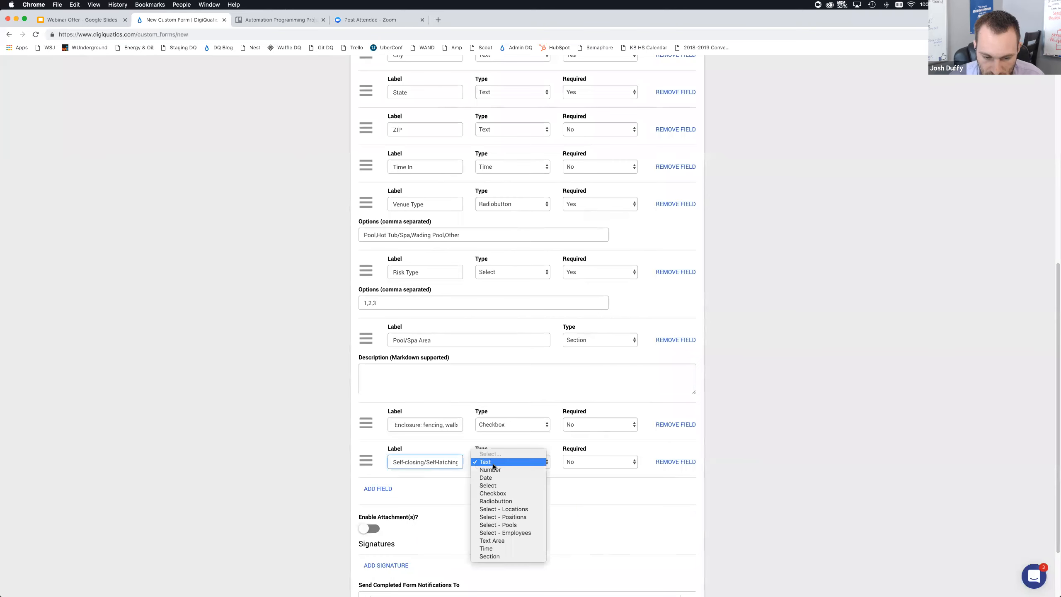
pyautogui.click(495, 485)
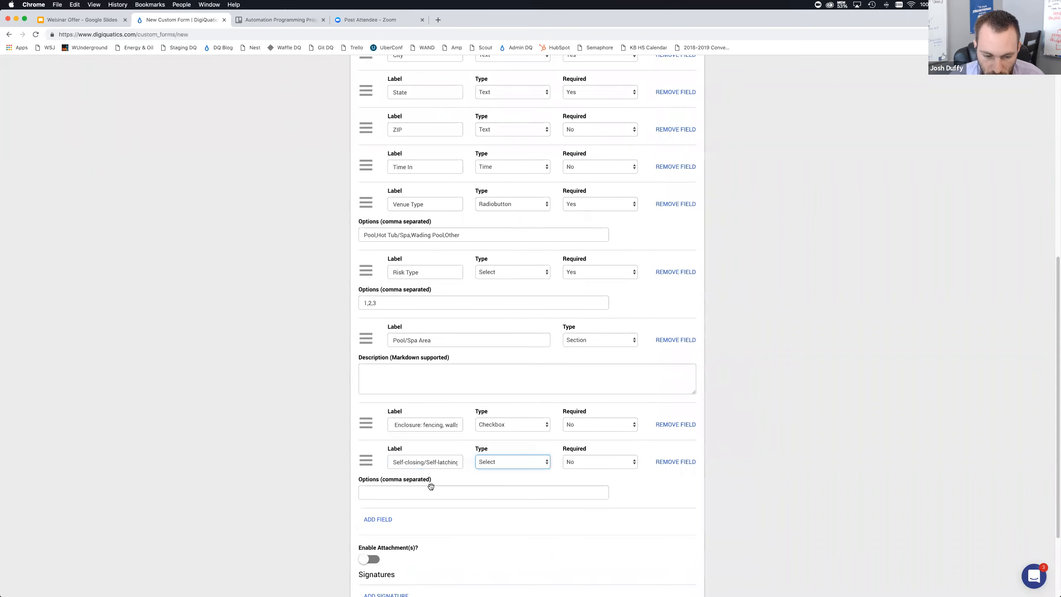
# Enter the options In,Out,N/A,N/O for the self-closing gates field
pyautogui.press('super+Tab')
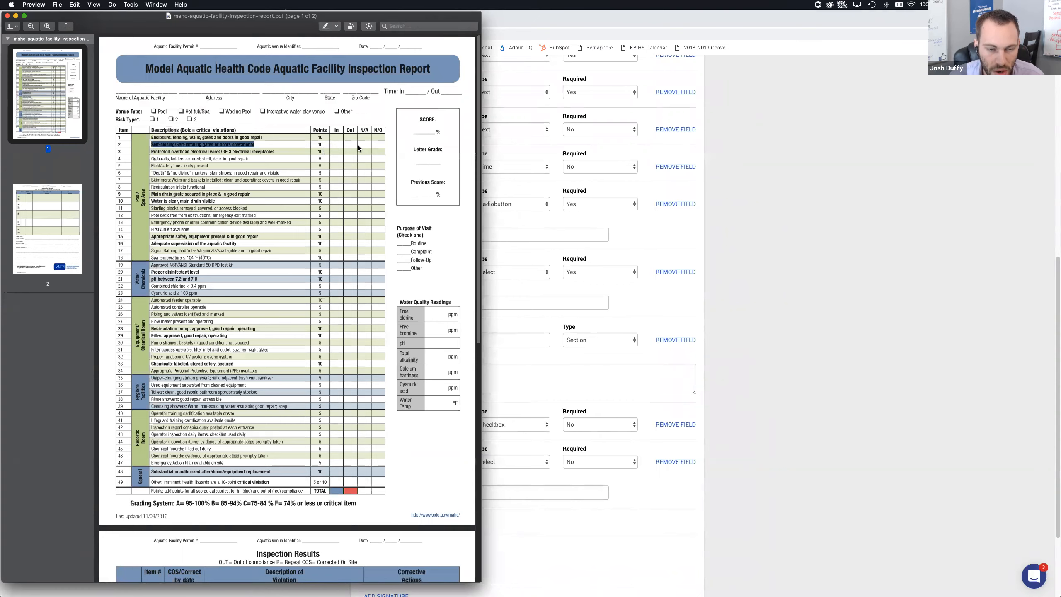
pyautogui.press('super+Tab')
pyautogui.click(444, 491)
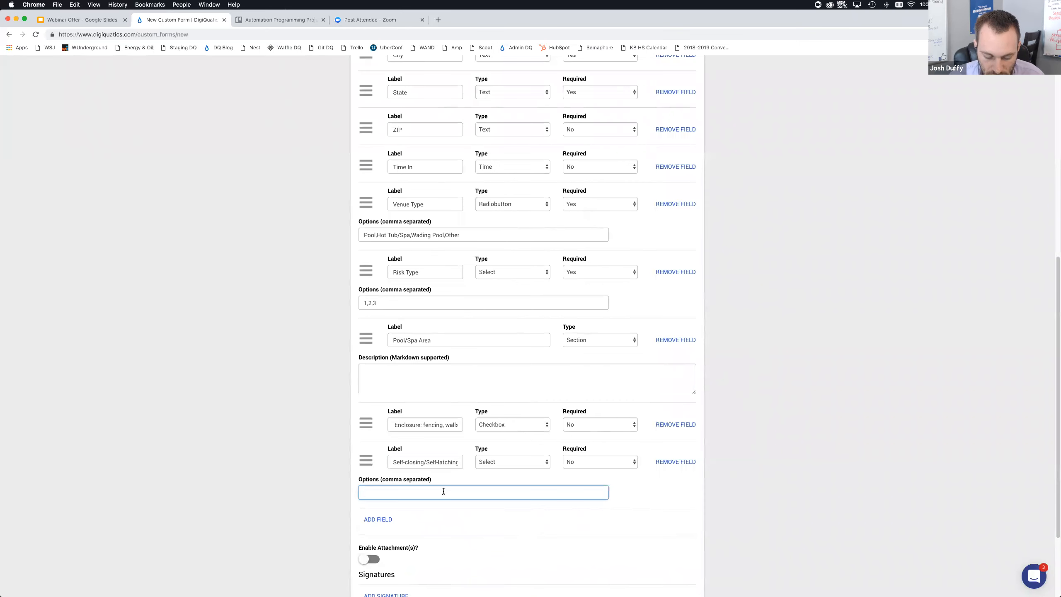
pyautogui.write('In,O')
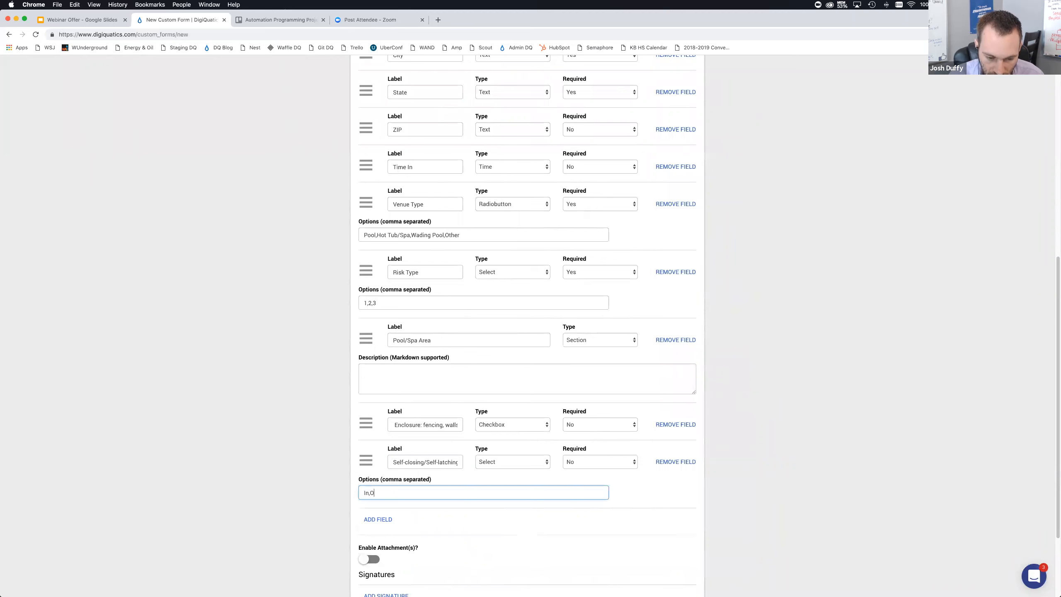
pyautogui.write('ut,N/A,N/O')
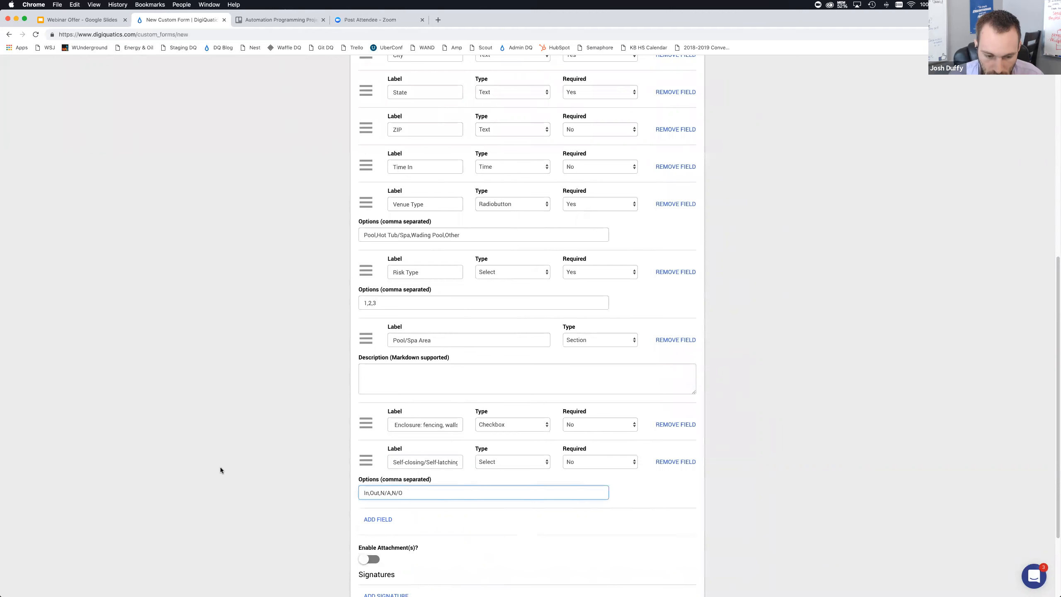
# Append (10pts) to the end of the self-closing gates field's label
pyautogui.click(314, 431)
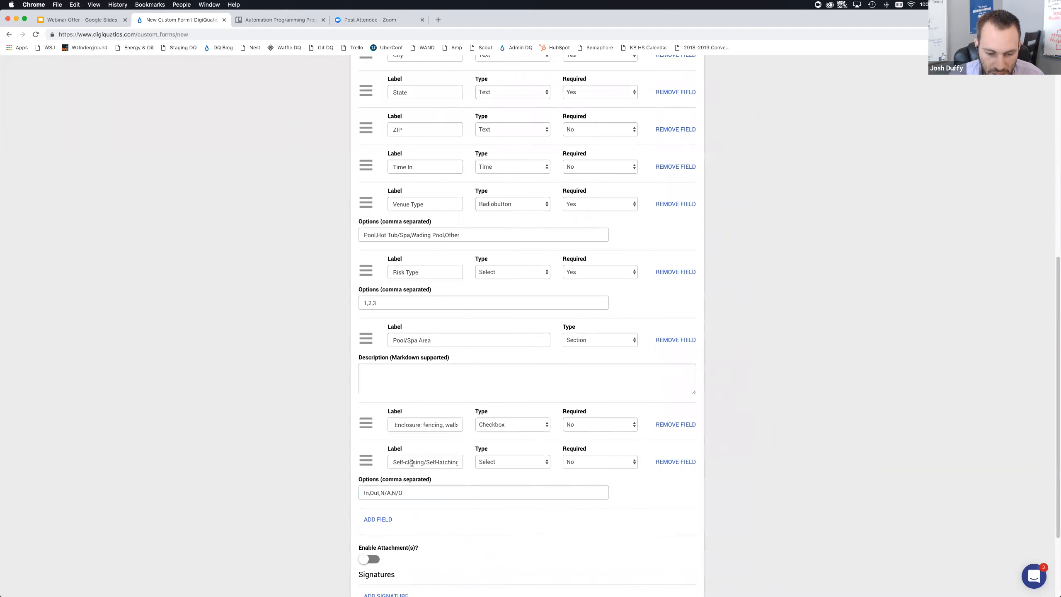
pyautogui.moveTo(441, 461); pyautogui.dragTo(468, 461)
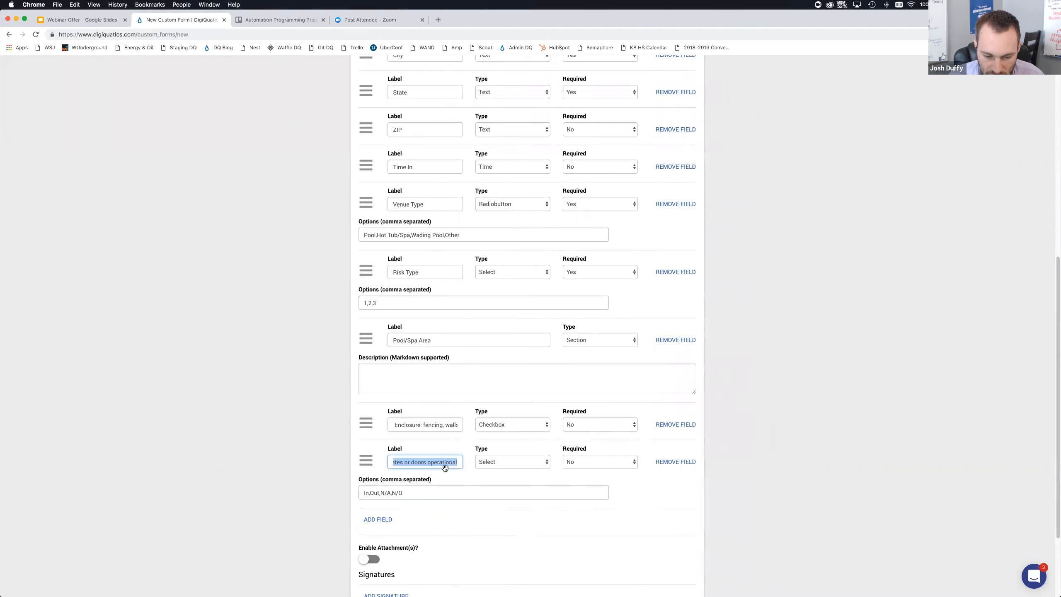
pyautogui.click(456, 462)
pyautogui.write('(10pts)')
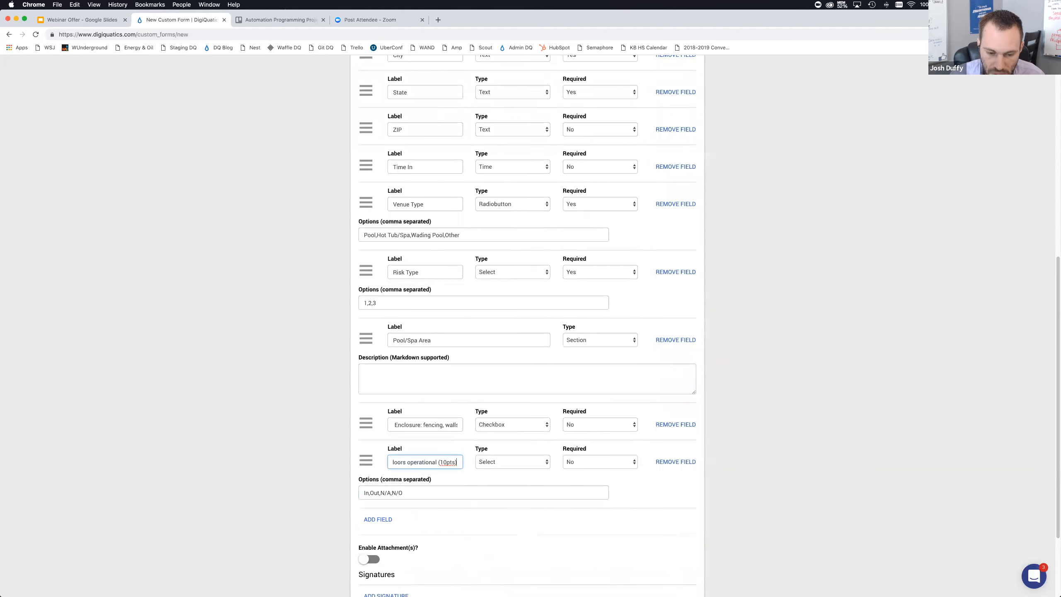
# Add a Section field labelled Water Chemicals after the self-closing gates field
pyautogui.press('super+Tab')
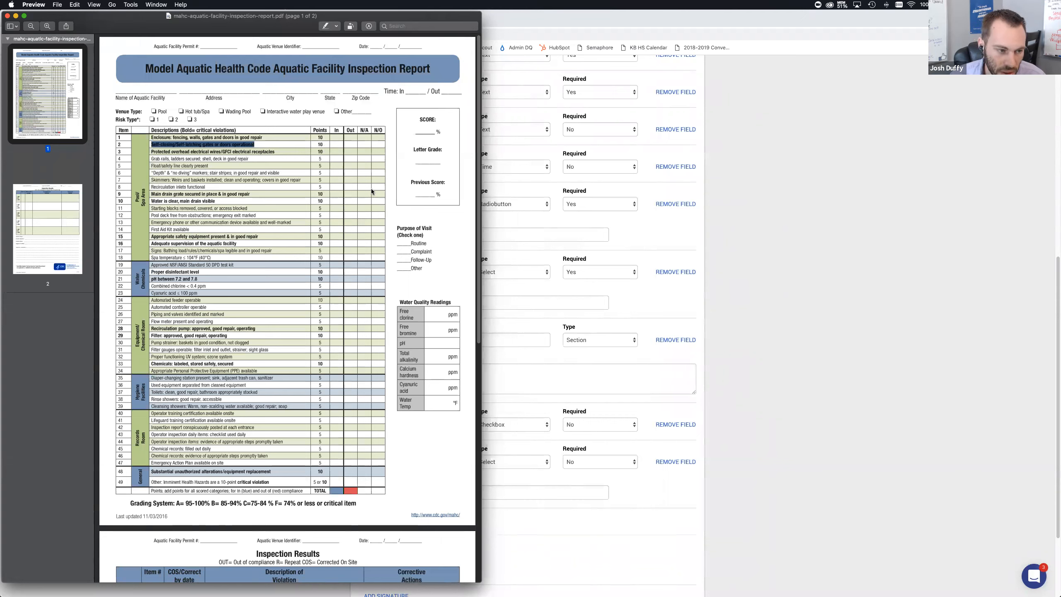
pyautogui.scroll(-3, 273, 228)
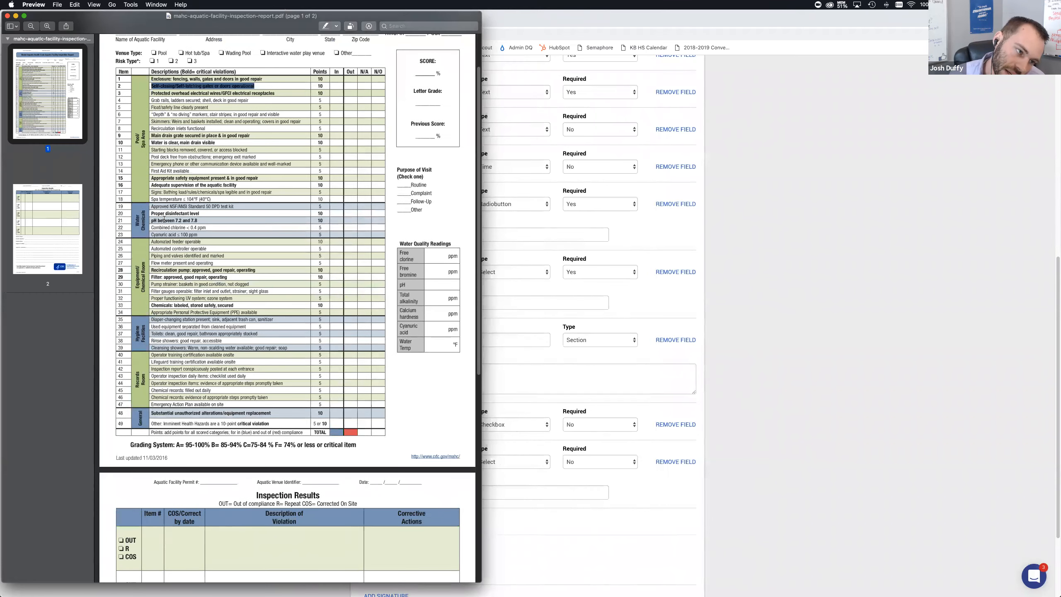
pyautogui.press('super+Tab')
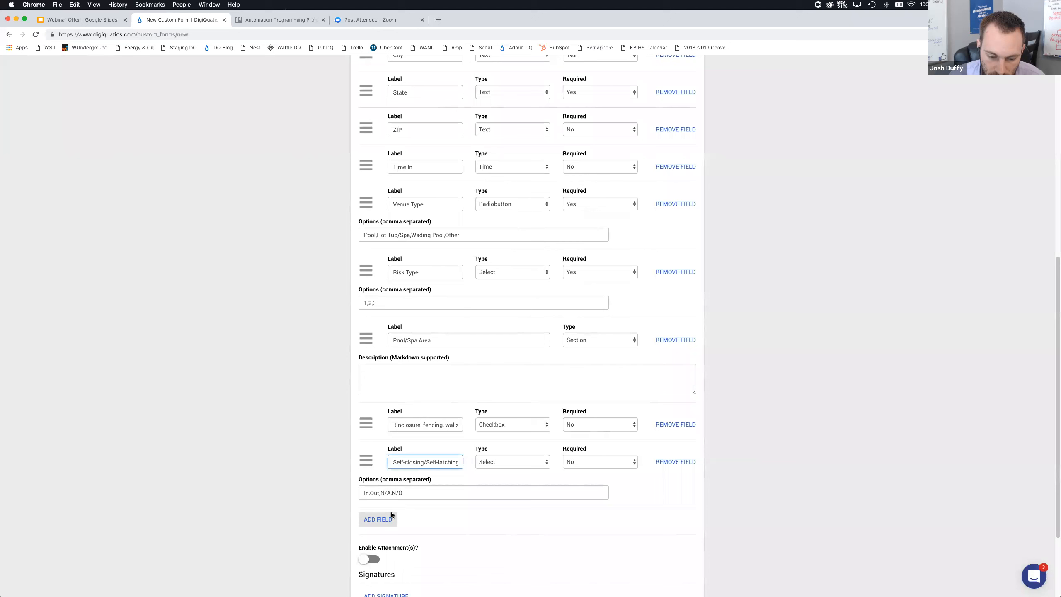
pyautogui.click(391, 519)
pyautogui.click(433, 529)
pyautogui.write('Water c')
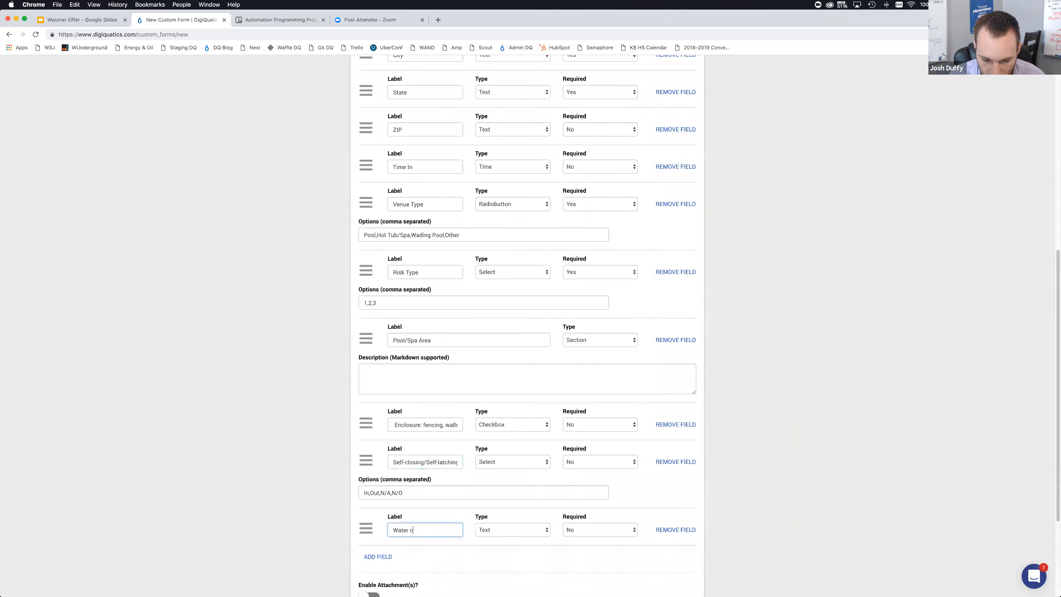
pyautogui.write('hemicals')
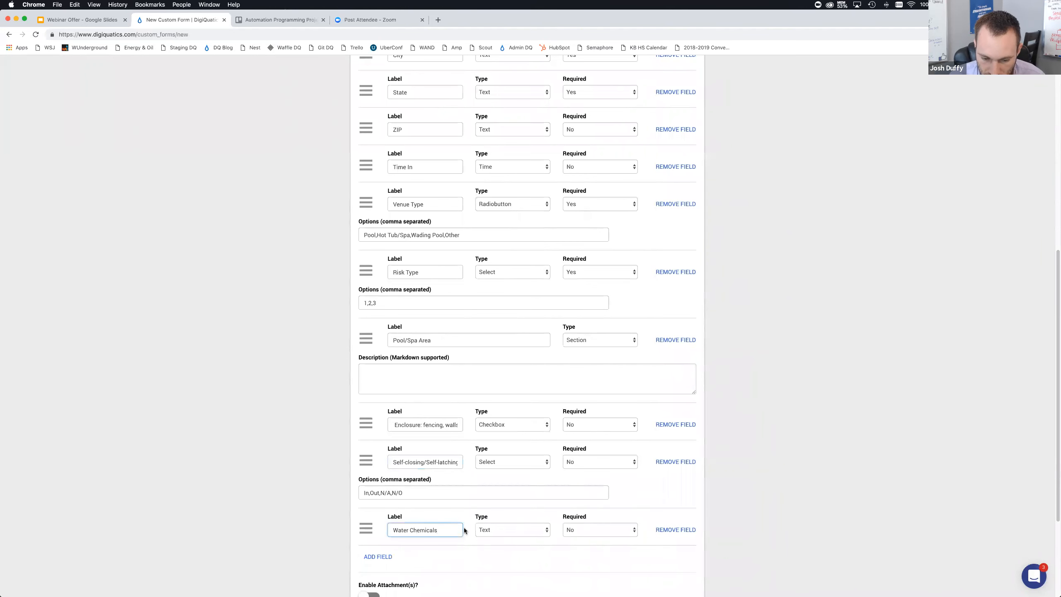
pyautogui.click(487, 529)
pyautogui.scroll(-3, 497, 560)
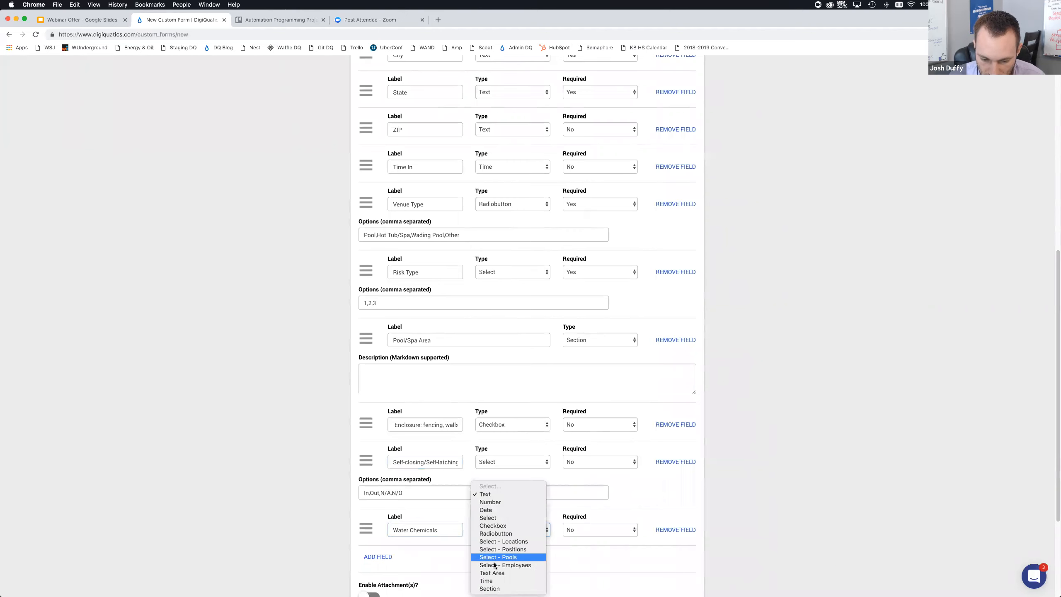
pyautogui.click(489, 588)
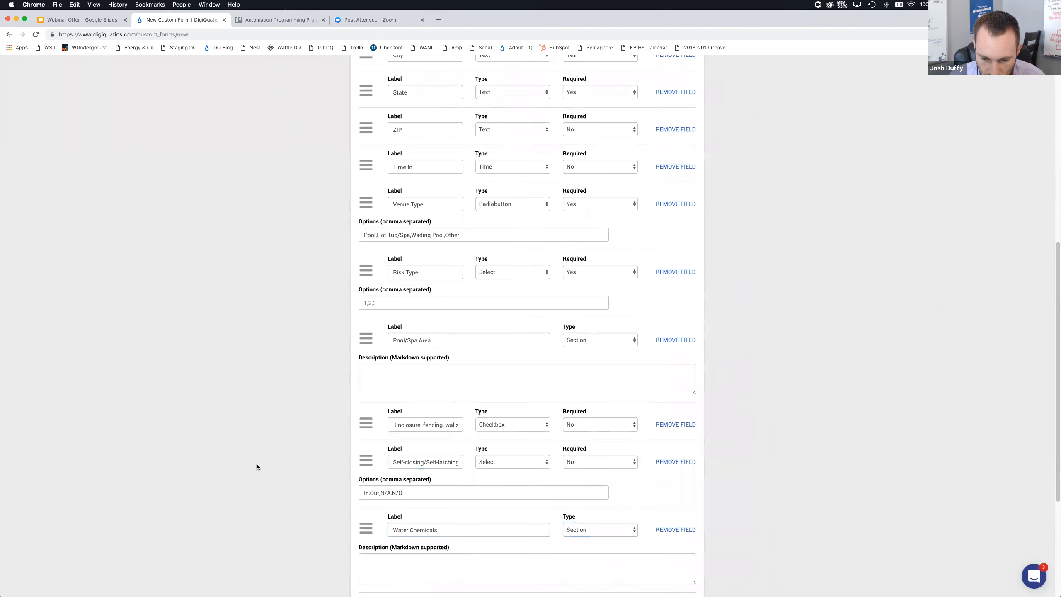
# Copy item 19's description from the PDF into a new field's label and set its type to Select
pyautogui.scroll(-5, 256, 463)
pyautogui.press('super+Tab')
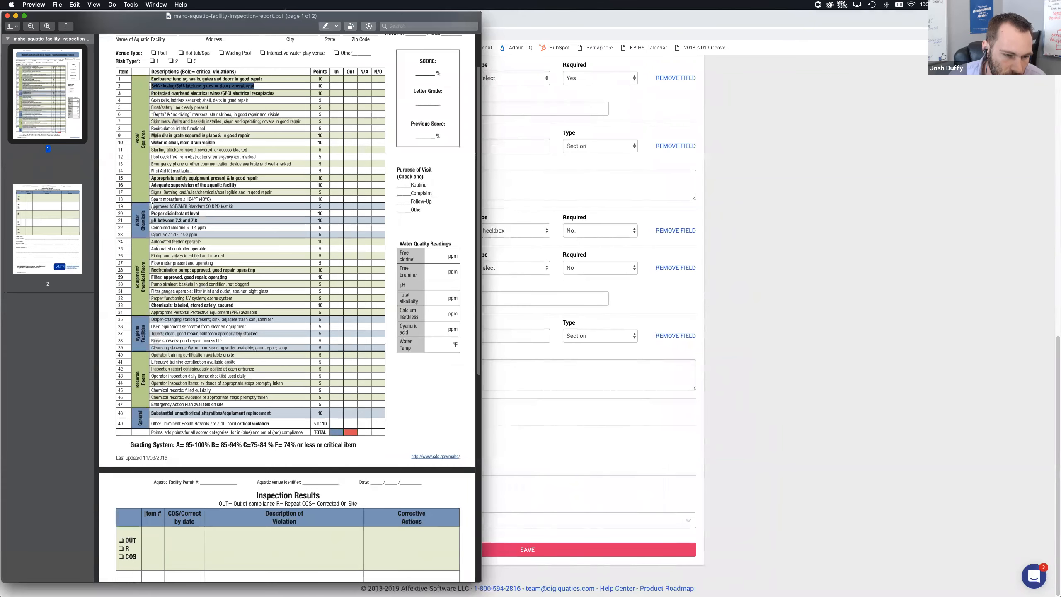
pyautogui.moveTo(153, 206); pyautogui.dragTo(234, 206)
pyautogui.press('super+Tab')
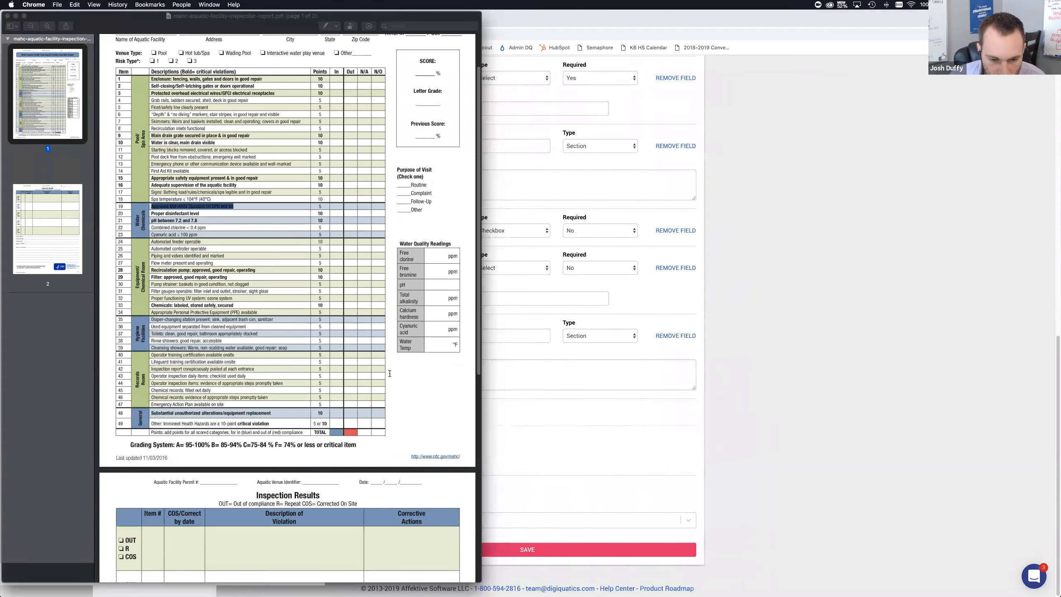
pyautogui.click(378, 411)
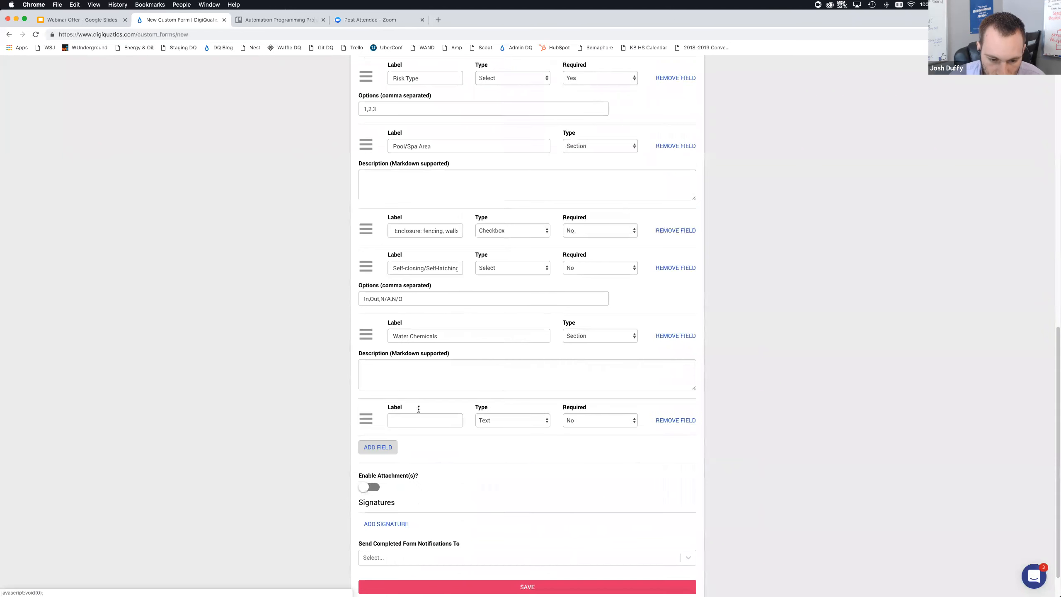
pyautogui.click(438, 420)
pyautogui.press('super+v')
pyautogui.click(493, 420)
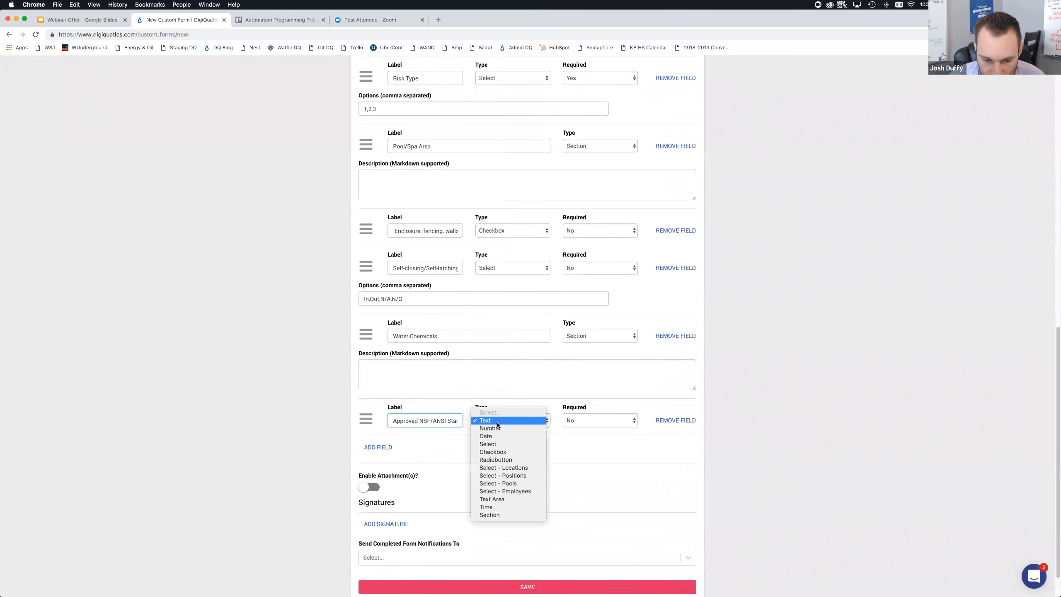
pyautogui.click(496, 444)
# Copy the In,Out,N/A,N/O options from the self-closing gates field into the new field's options
pyautogui.click(437, 451)
pyautogui.moveTo(408, 298); pyautogui.dragTo(314, 290)
pyautogui.press('super+c')
pyautogui.click(407, 448)
pyautogui.press('super+v')
pyautogui.click(329, 438)
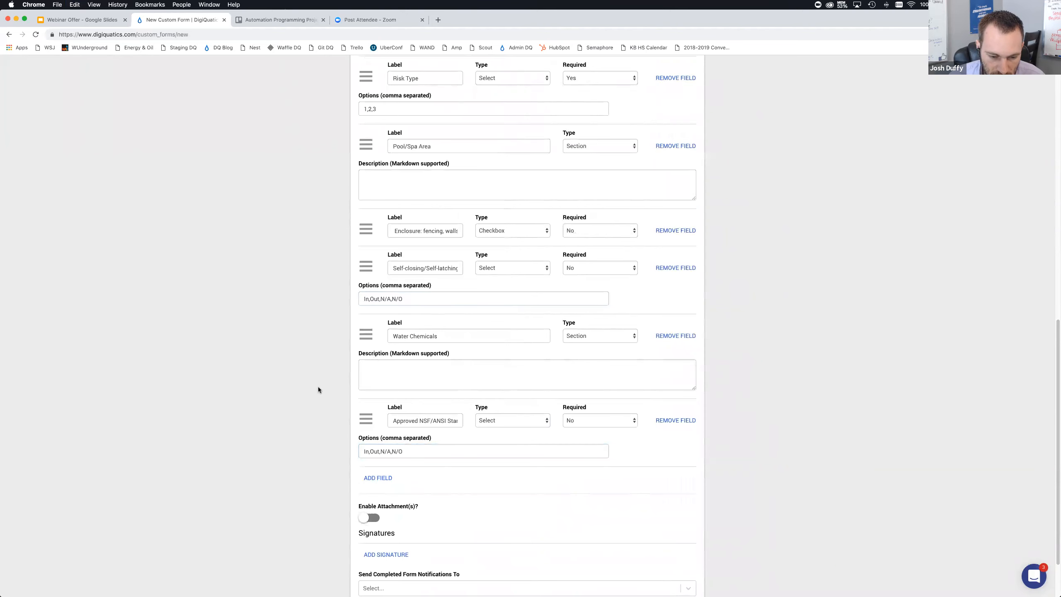
# Add a Radiobutton field labelled Purpose of Visit
pyautogui.press('super+Tab')
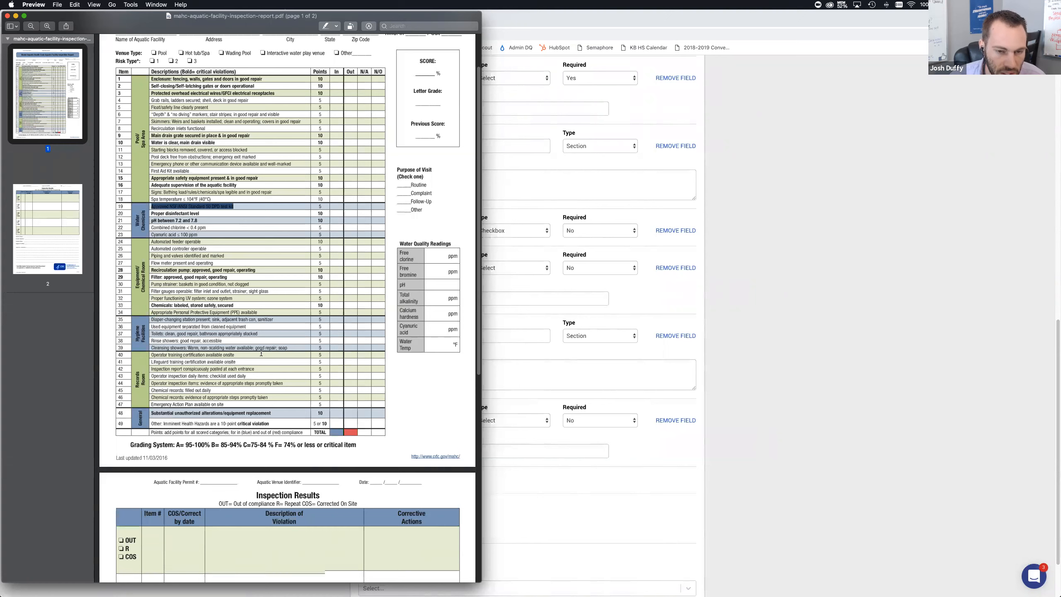
pyautogui.scroll(1, 263, 351)
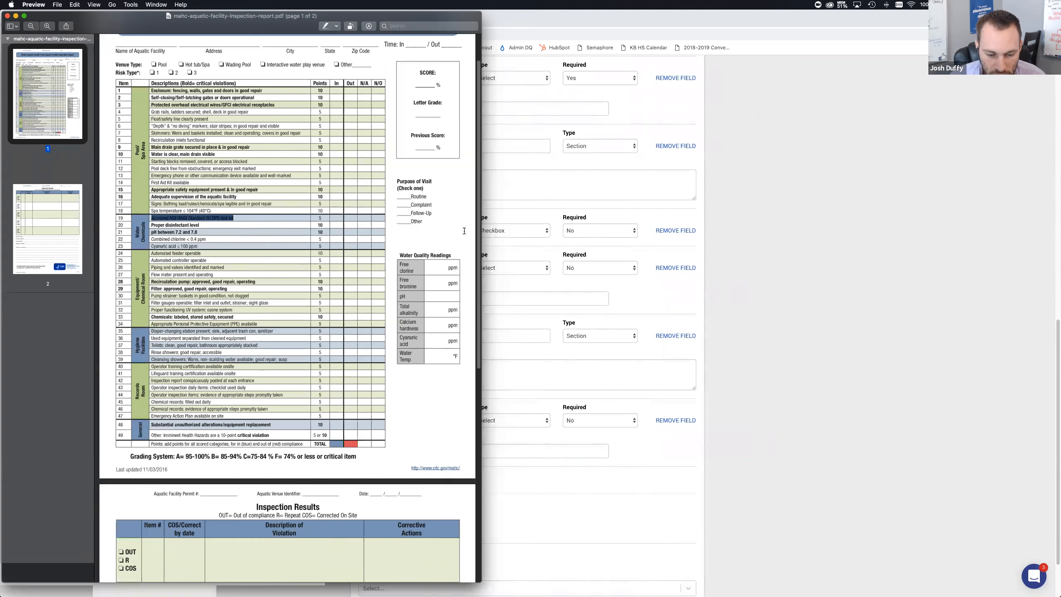
pyautogui.press('super+Tab')
pyautogui.click(388, 481)
pyautogui.click(415, 496)
pyautogui.write('Purpose of Visit')
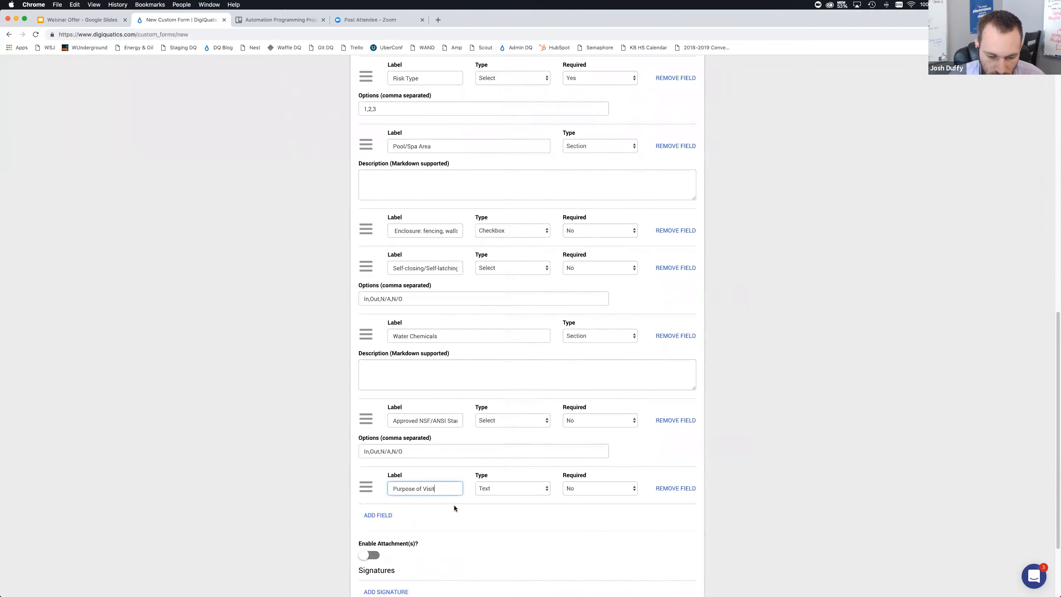
pyautogui.click(532, 490)
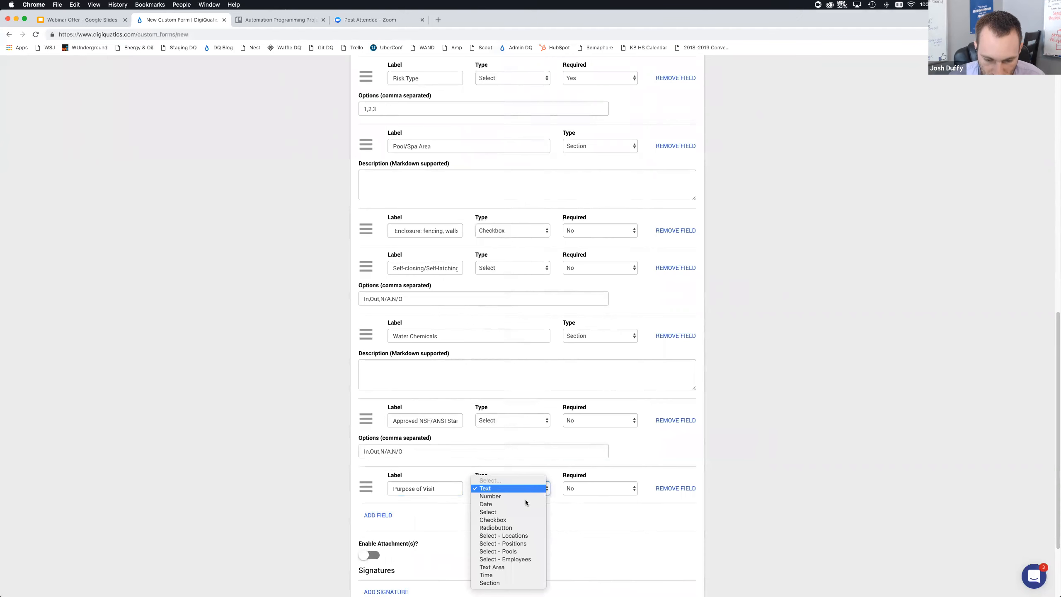
pyautogui.click(517, 527)
pyautogui.click(406, 521)
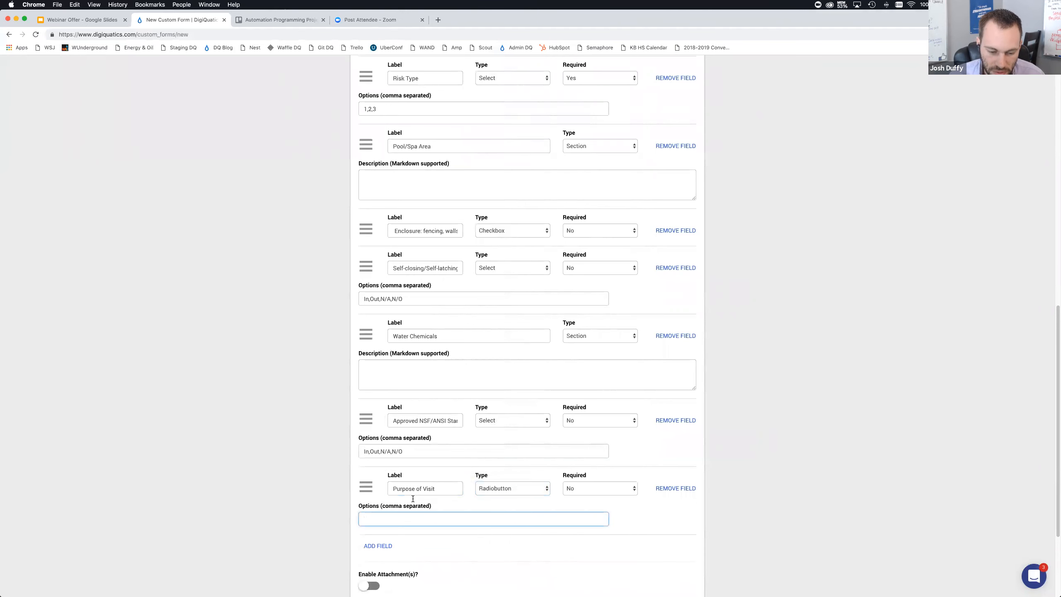
# Enter the options Routine,Complaint for the Purpose of Visit field, checking them against the PDF
pyautogui.press('super+Tab')
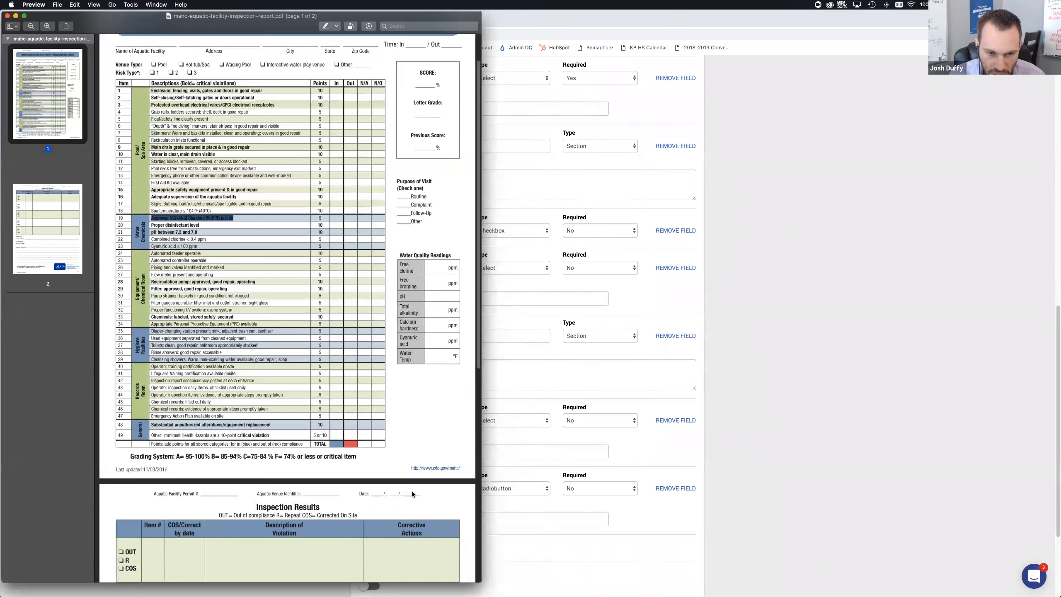
pyautogui.press('super+Tab')
pyautogui.write('Routine,Complaint')
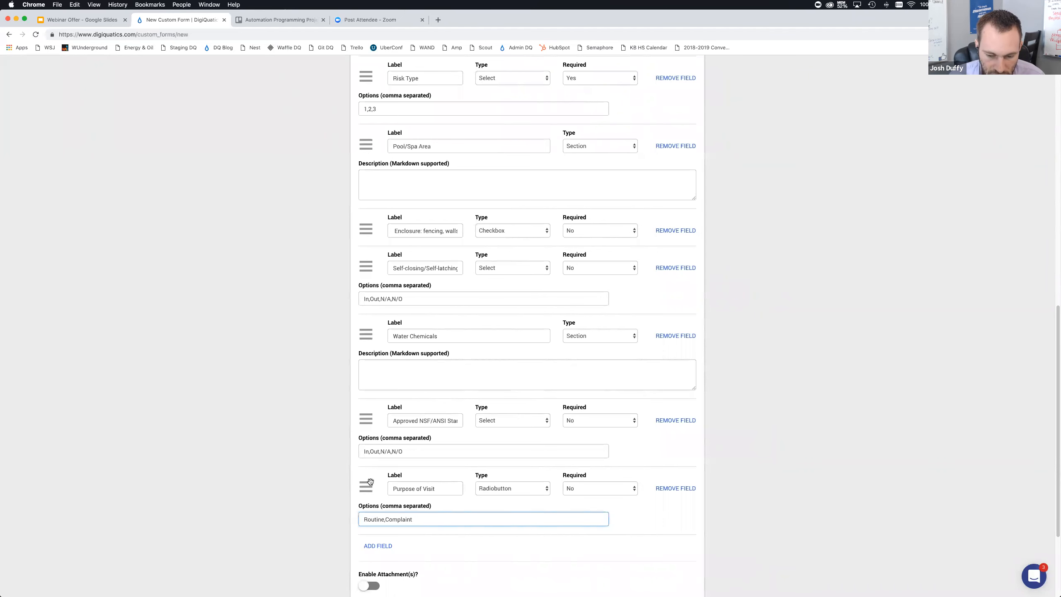
# Move the Purpose of Visit field up to sit directly after the Venue Type field
pyautogui.moveTo(362, 487); pyautogui.dragTo(360, 418)
pyautogui.moveTo(352, 273); pyautogui.dragTo(370, 443)
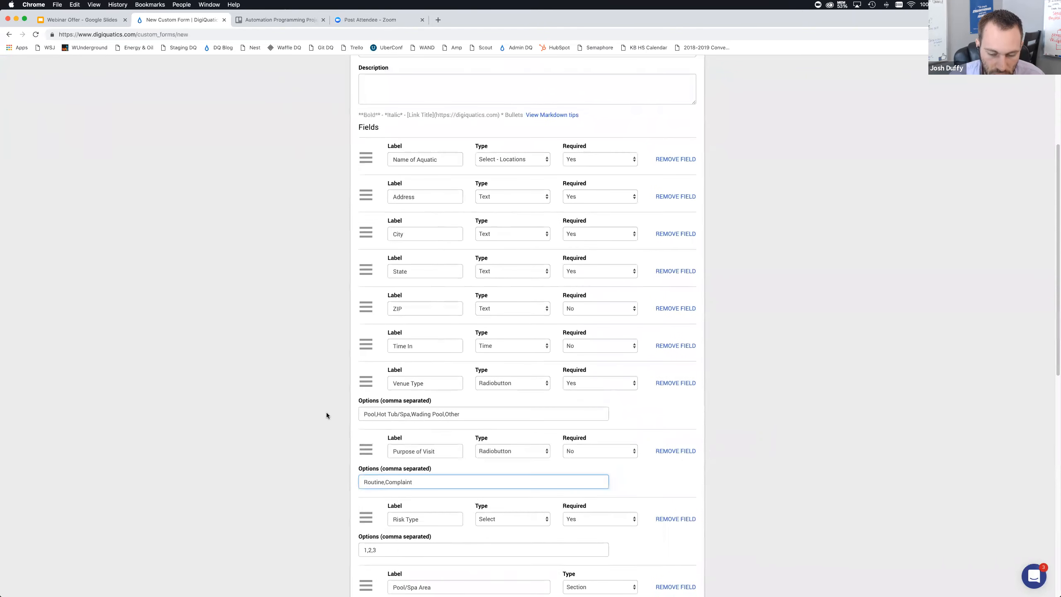
pyautogui.click(327, 413)
pyautogui.scroll(-5, 412, 382)
pyautogui.scroll(-8, 461, 436)
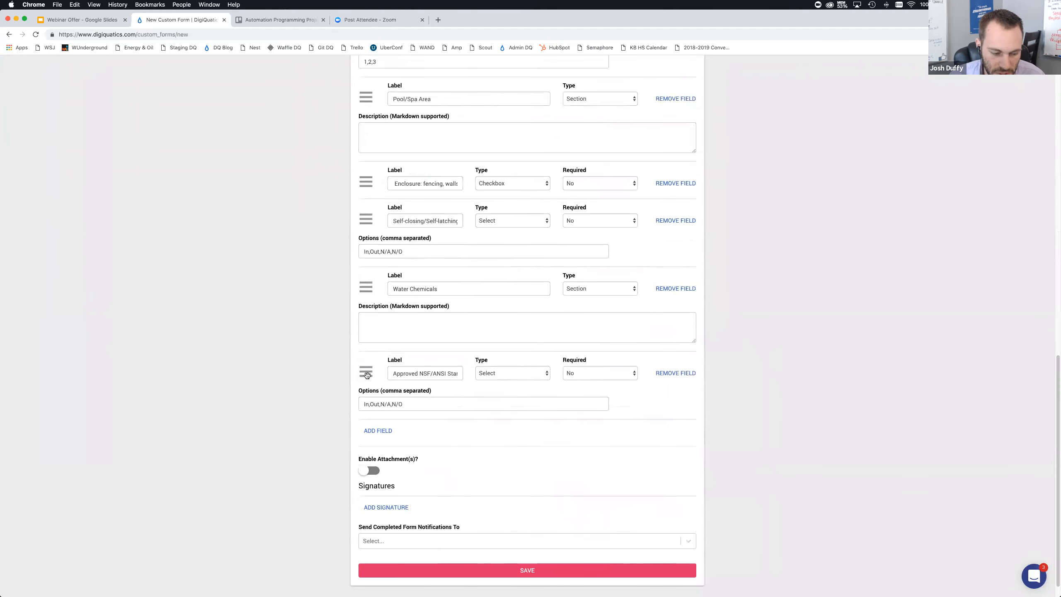
pyautogui.scroll(-1, 370, 367)
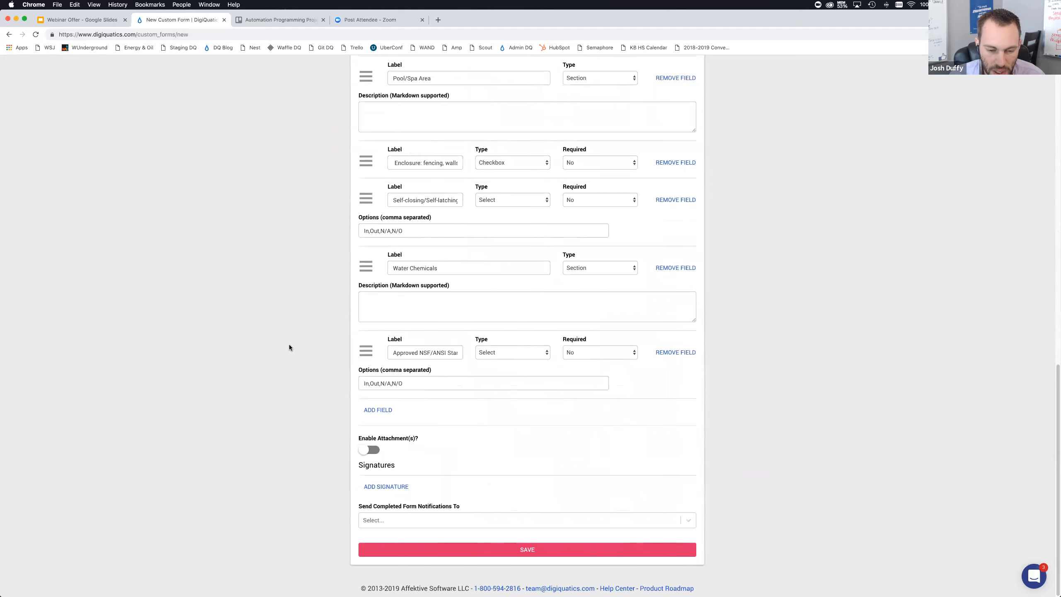
pyautogui.click(512, 353)
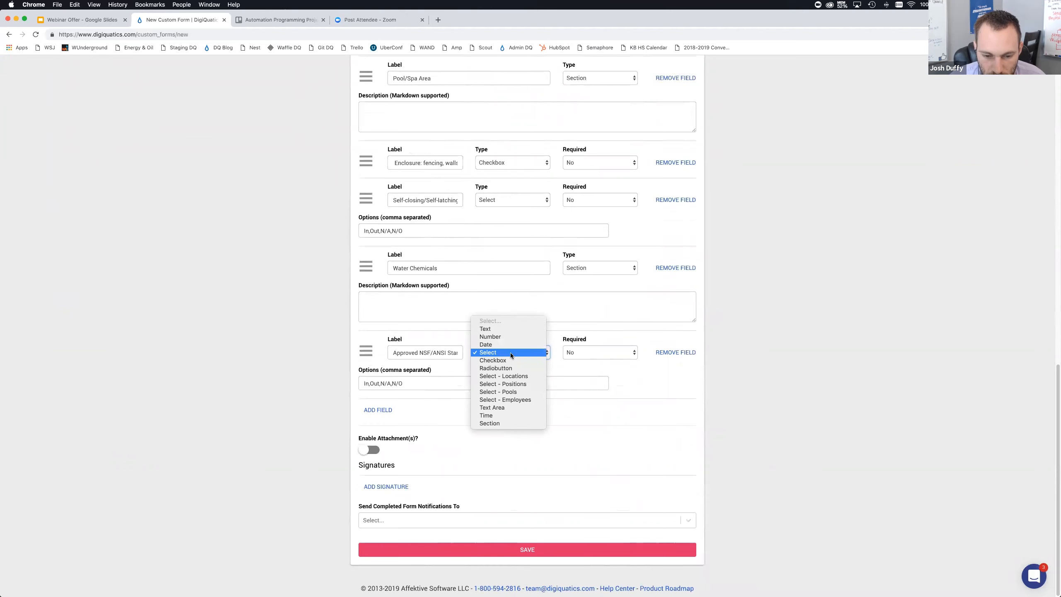
pyautogui.press('super+Tab')
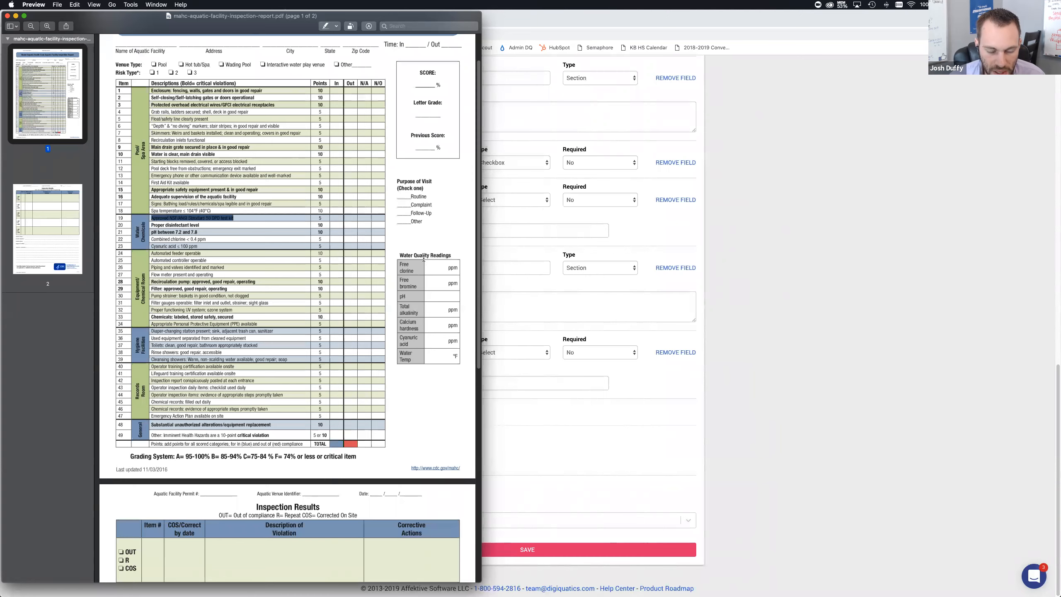
pyautogui.click(713, 356)
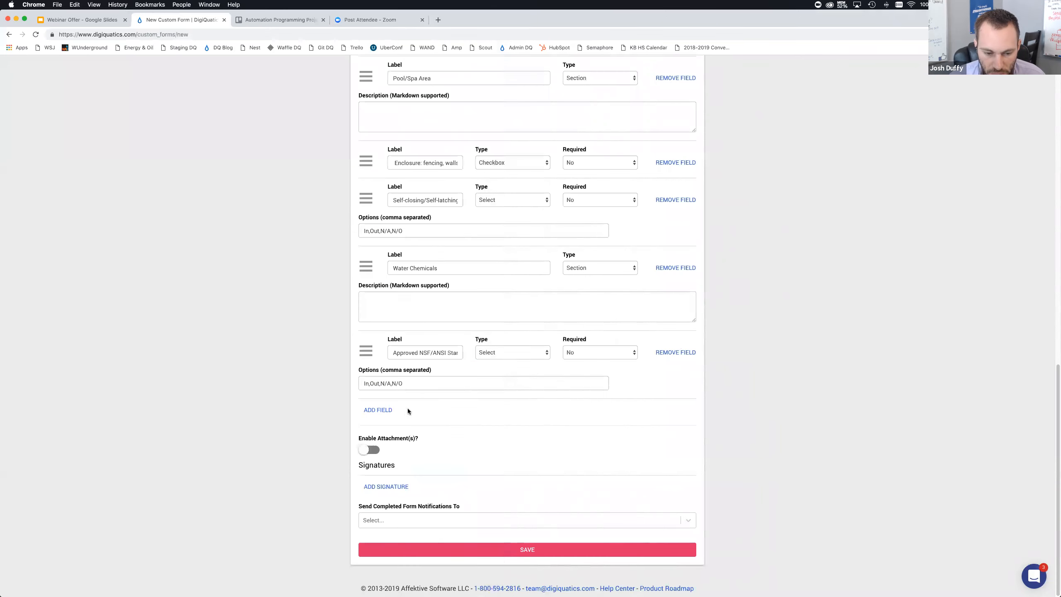
# Add a new field labelled Water Quality Reading
pyautogui.click(397, 410)
pyautogui.click(416, 418)
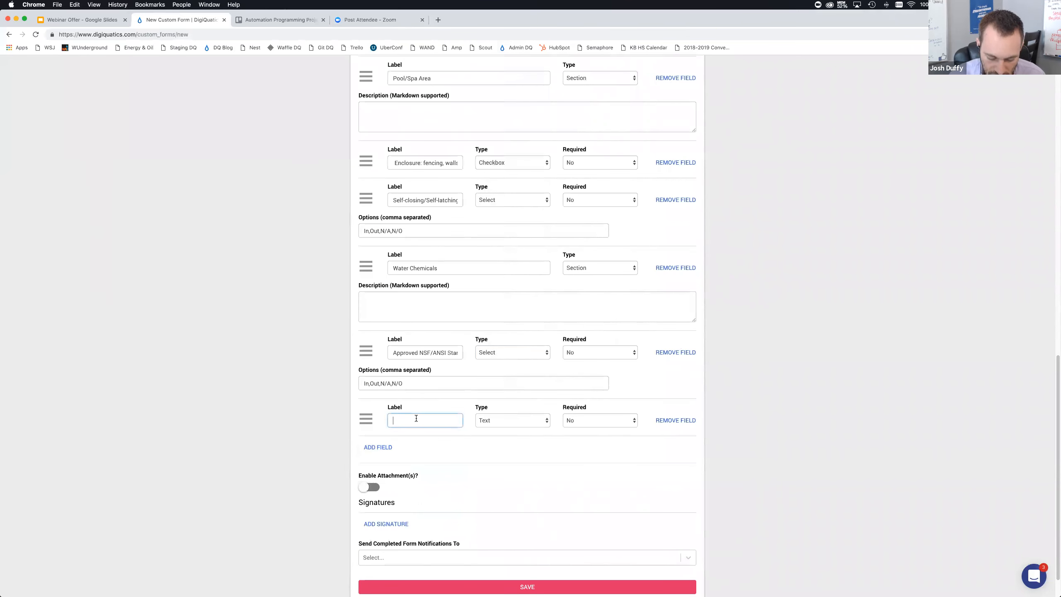
pyautogui.write('Water A')
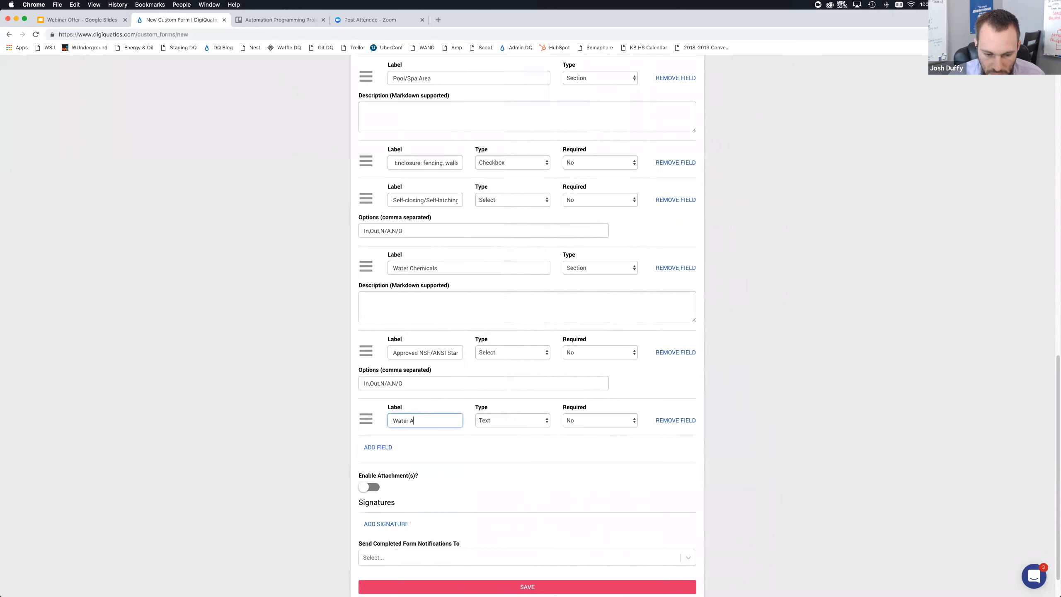
pyautogui.press('BackSpace')
pyautogui.write('Qau')
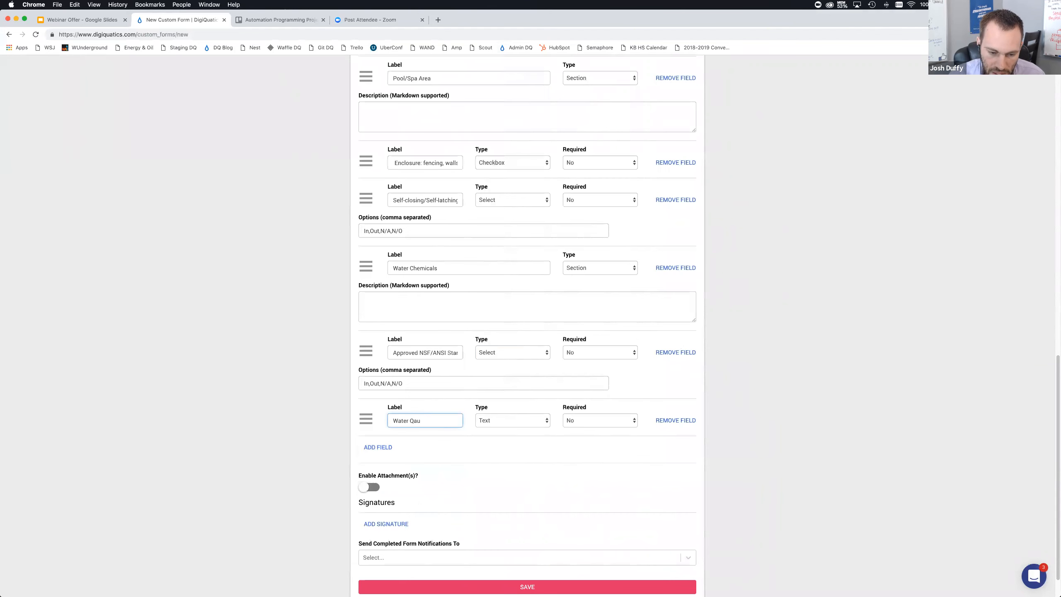
pyautogui.press('BackSpace')
pyautogui.press('BackSpace')
pyautogui.write('uality Reading')
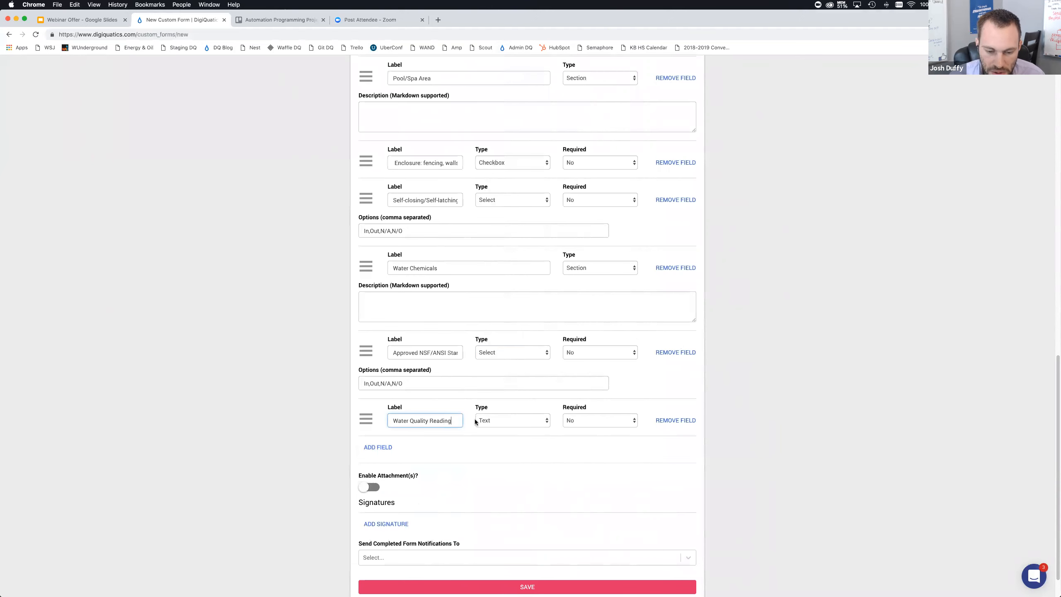
pyautogui.click(479, 420)
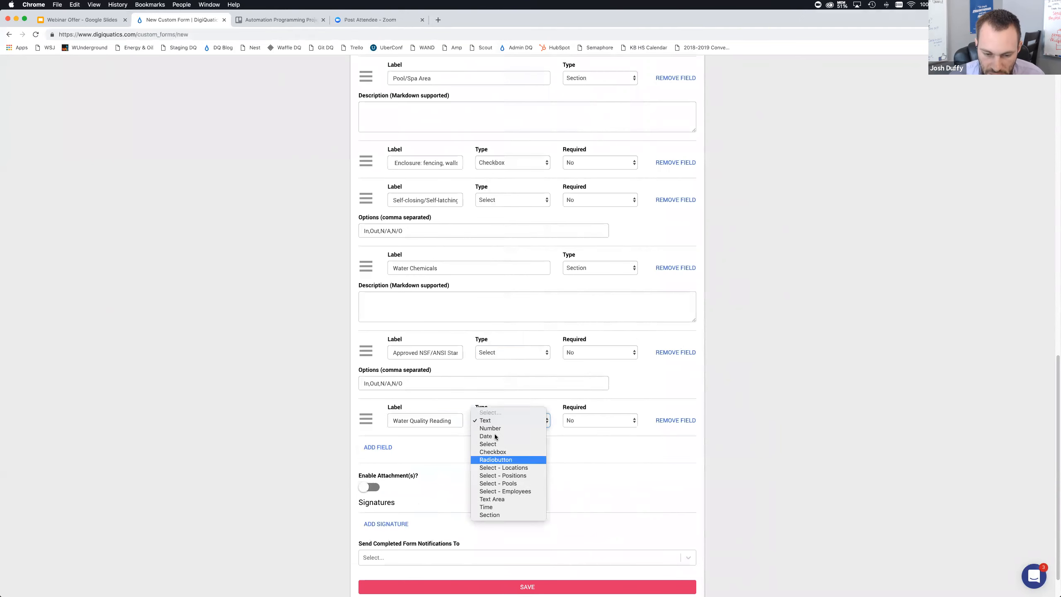
pyautogui.click(423, 381)
pyautogui.moveTo(423, 380); pyautogui.dragTo(360, 379)
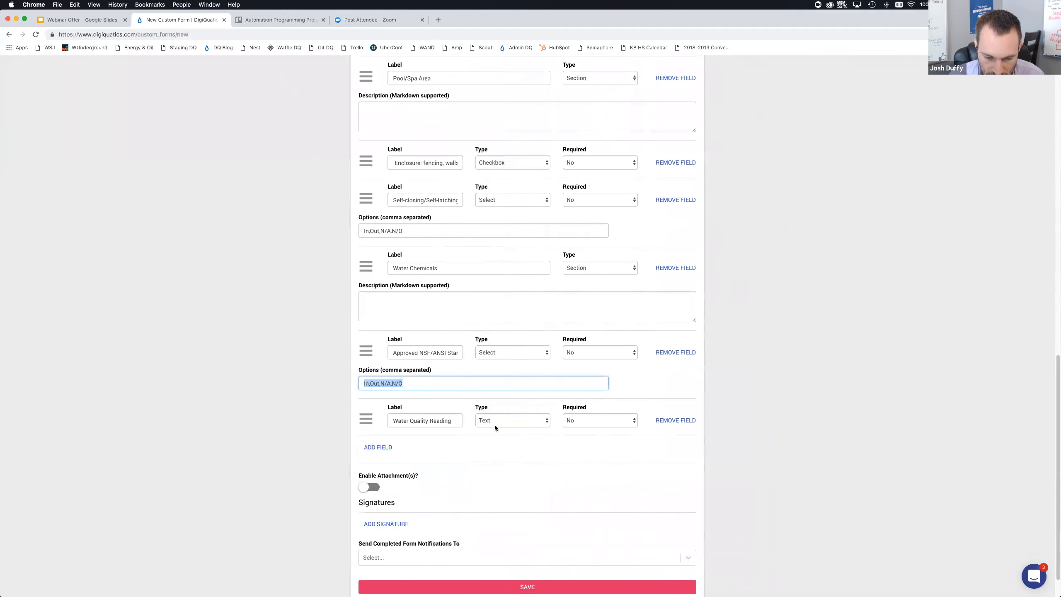
pyautogui.scroll(1, 408, 350)
pyautogui.click(386, 295)
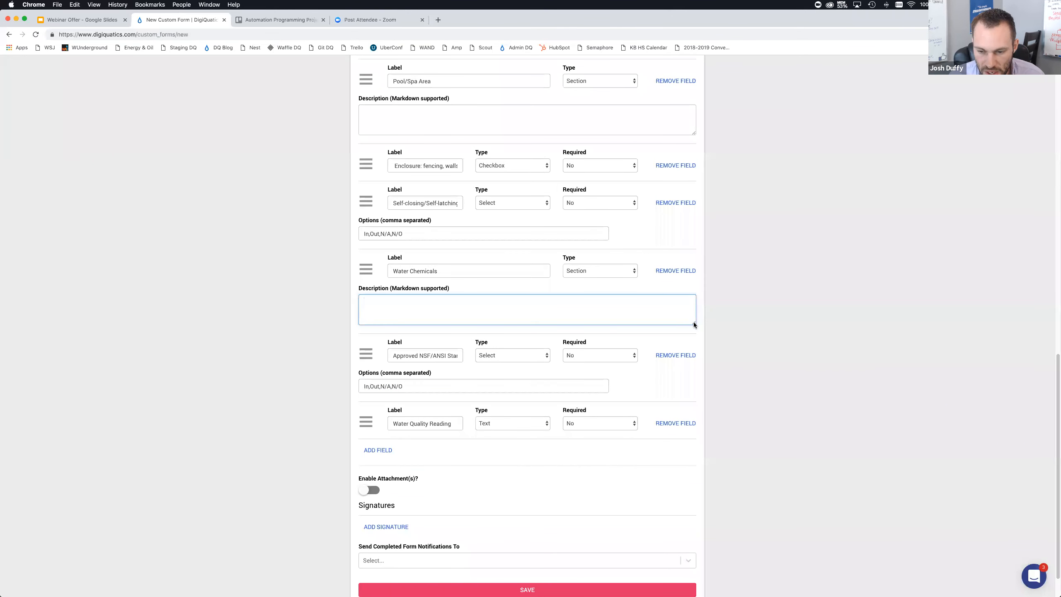
pyautogui.moveTo(694, 325)
pyautogui.mouseDown()
pyautogui.moveTo(696, 435)
pyautogui.moveTo(676, 582)
pyautogui.moveTo(688, 564)
pyautogui.moveTo(680, 338)
pyautogui.moveTo(691, 314)
pyautogui.mouseUp()
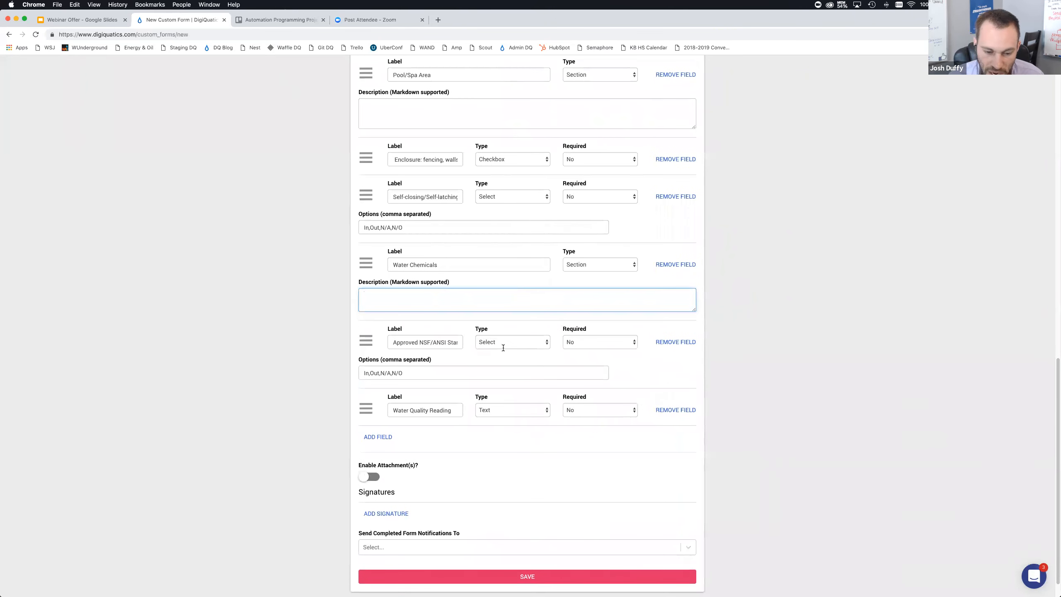
# Append URL to the Water Quality Reading field's label
pyautogui.click(488, 409)
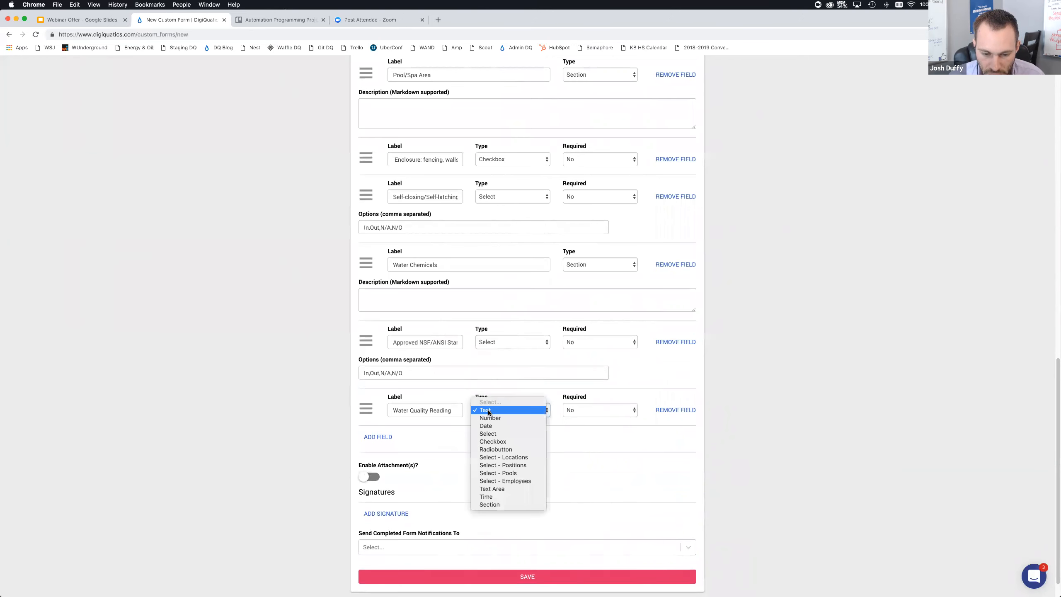
pyautogui.click(427, 431)
pyautogui.click(449, 414)
pyautogui.write('URL')
pyautogui.press('Tab')
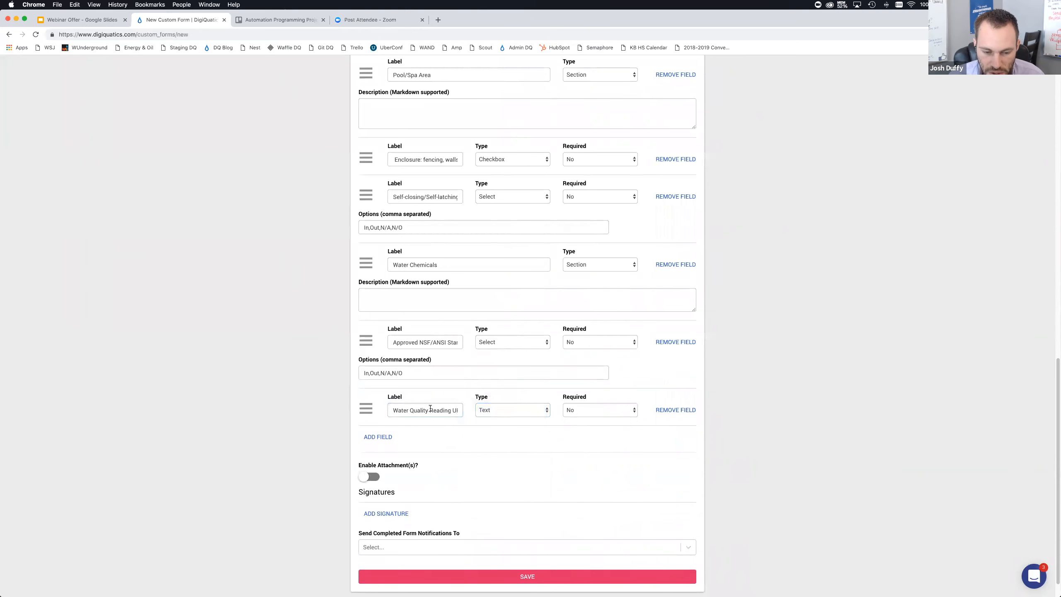
# Add a Section field labelled Water Quality Reading
pyautogui.click(383, 438)
pyautogui.click(406, 445)
pyautogui.write('Water')
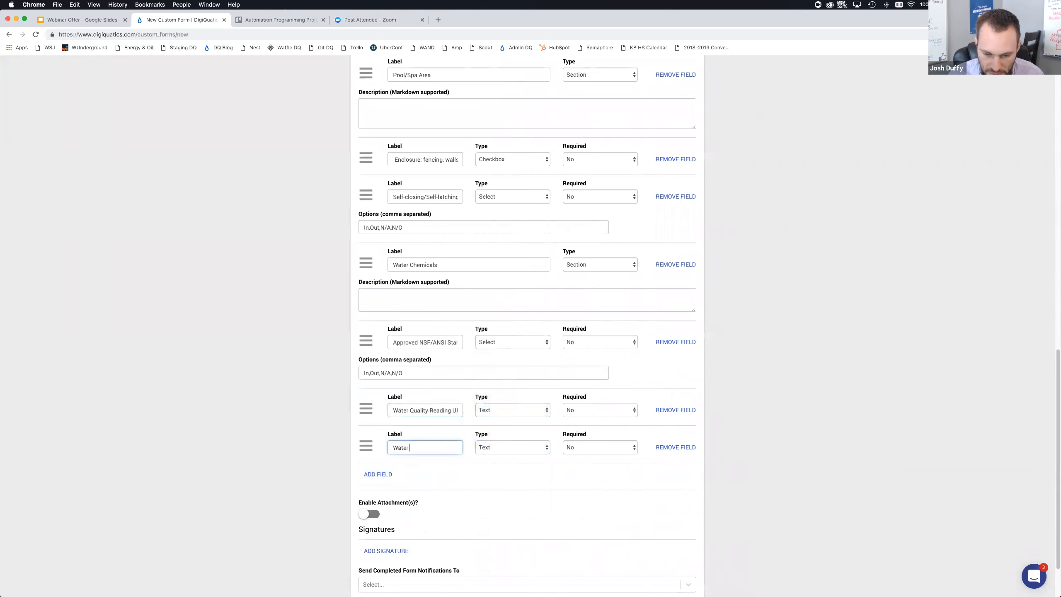
pyautogui.press('super+Tab')
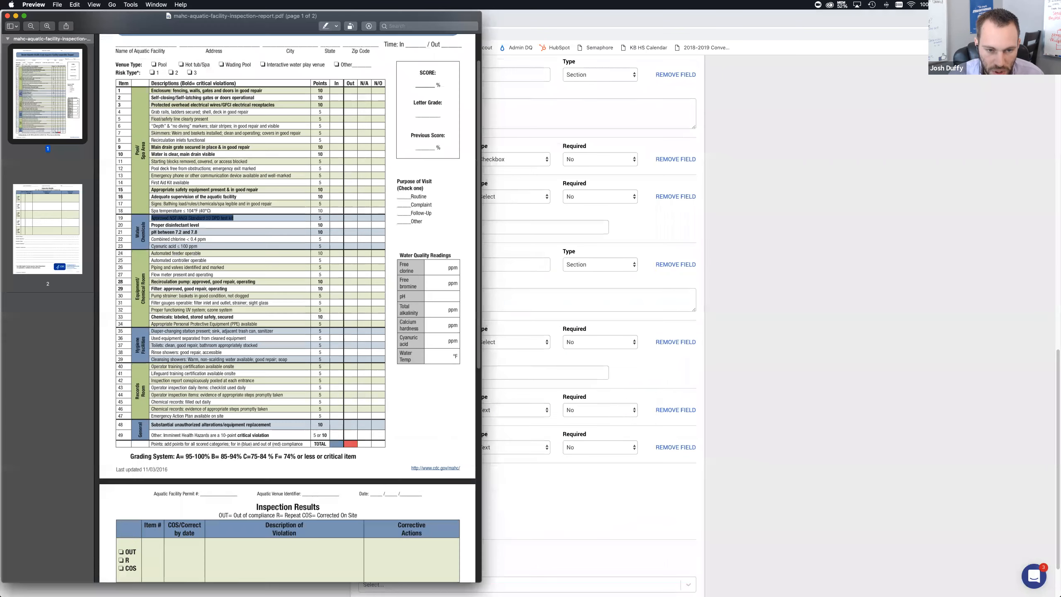
pyautogui.press('super+Tab')
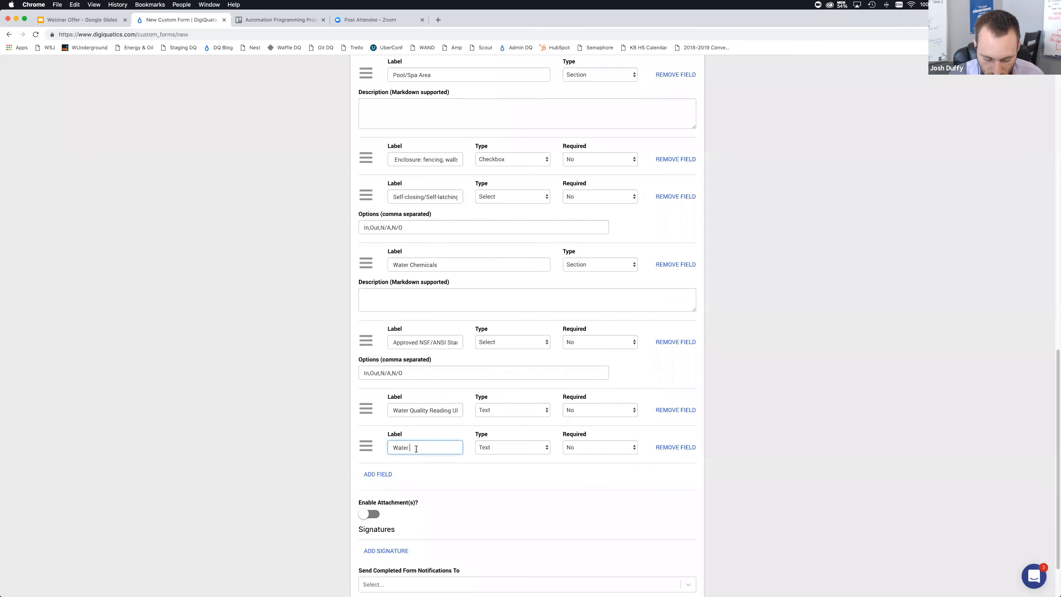
pyautogui.write('Quality Reading')
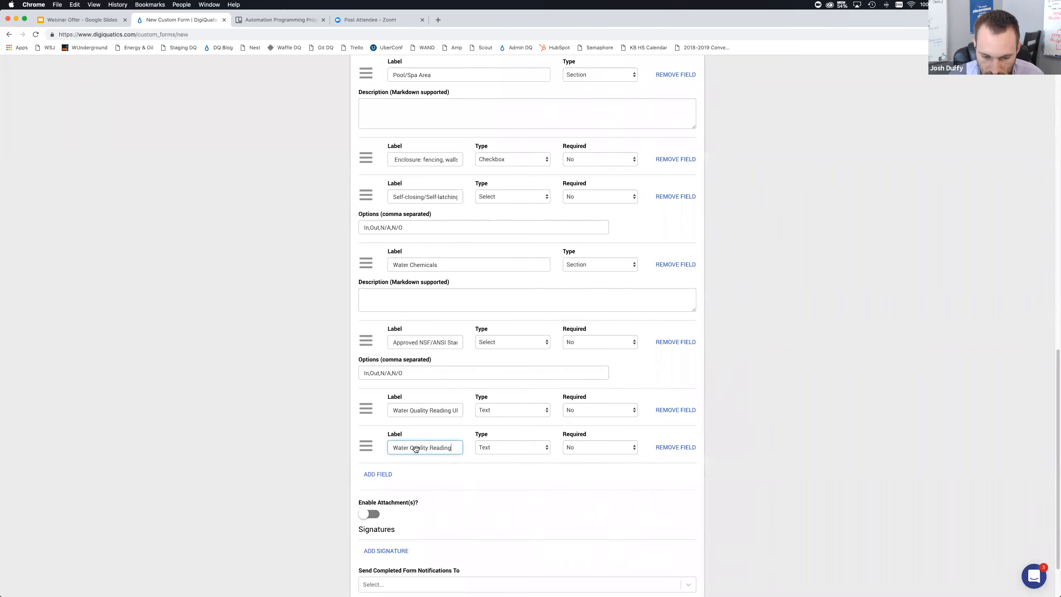
pyautogui.click(488, 446)
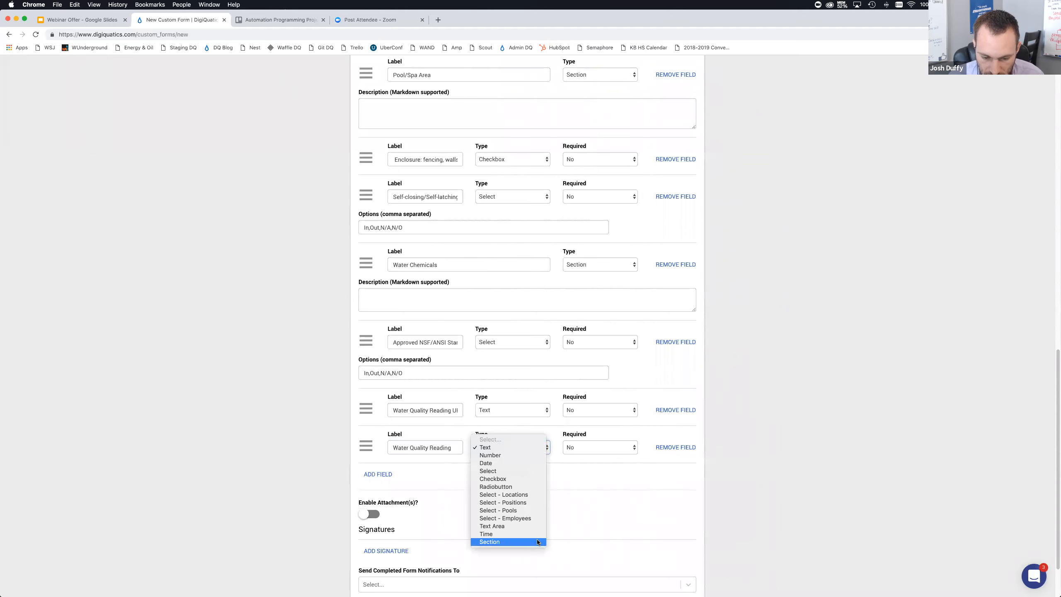
pyautogui.press('Return')
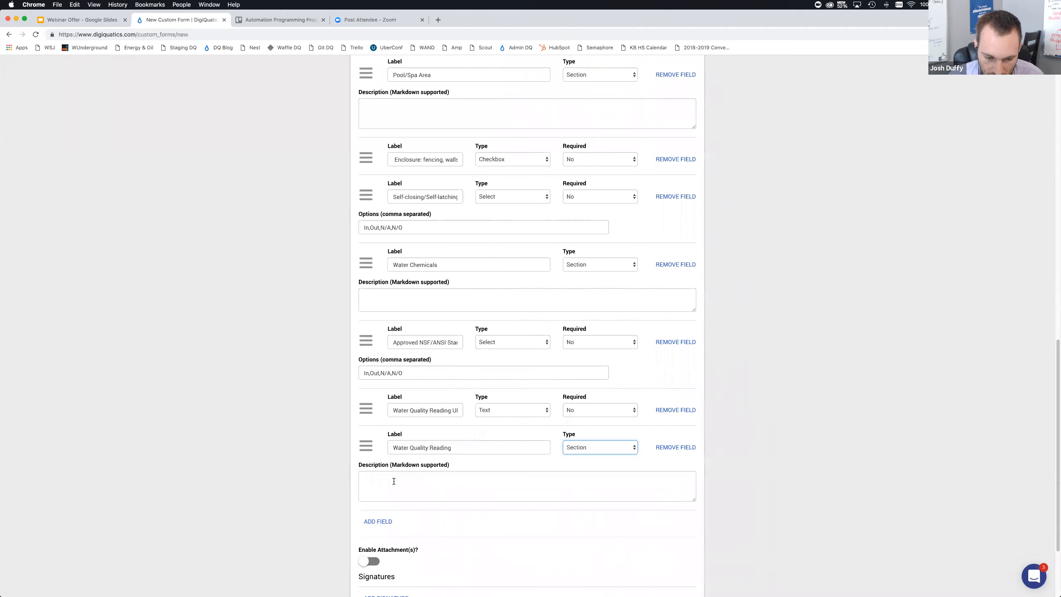
# Add a new field labelled Free Chlorine below the Water Quality Reading section
pyautogui.click(377, 521)
pyautogui.write('Free Chlorine')
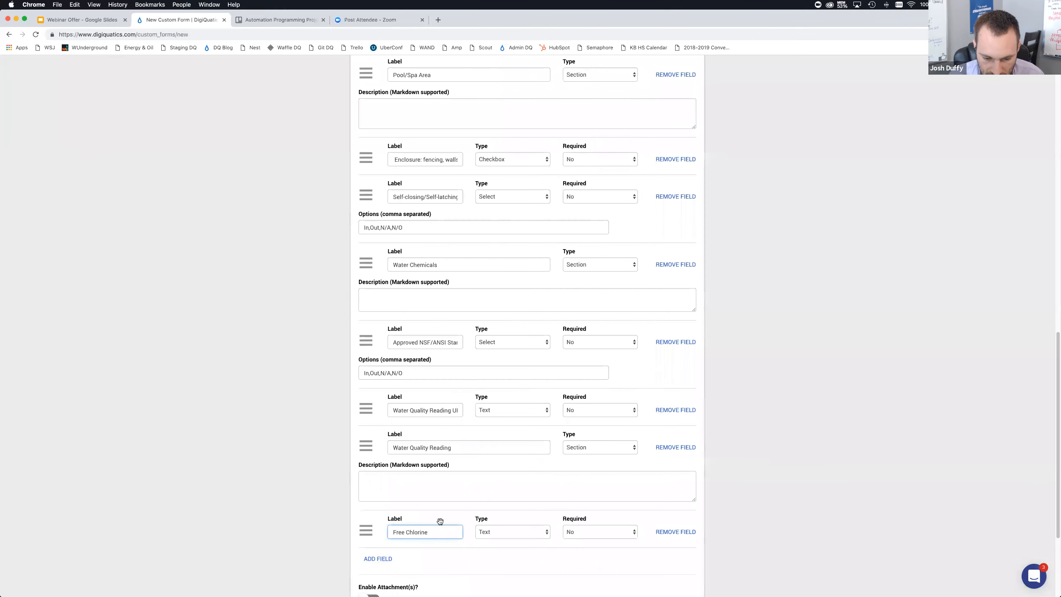
# Set the Free Chlorine field's type to Number and its Required option to Yes
pyautogui.click(474, 532)
pyautogui.click(485, 540)
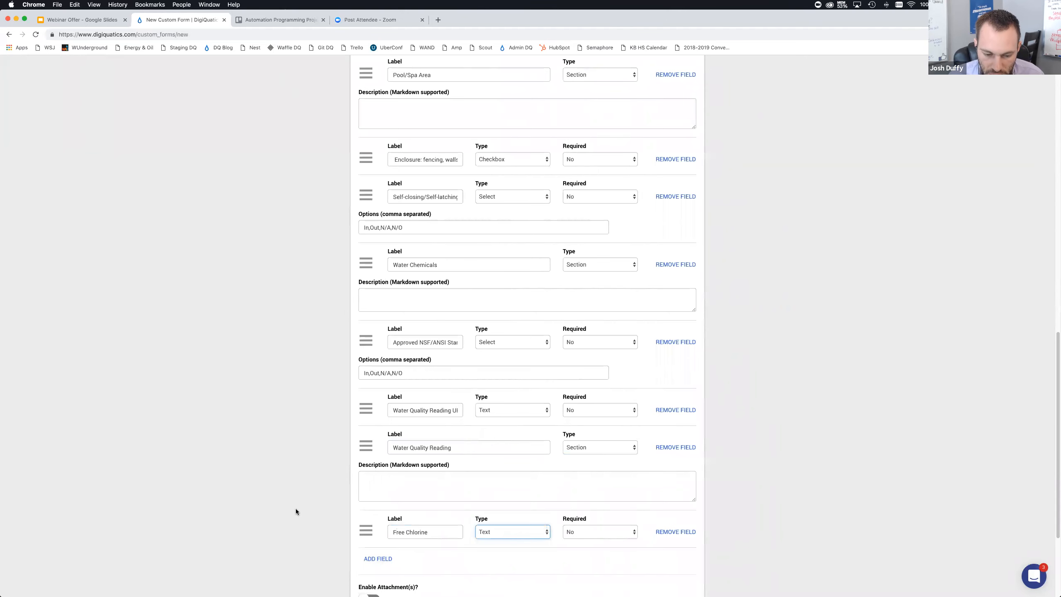
pyautogui.scroll(-4, 291, 504)
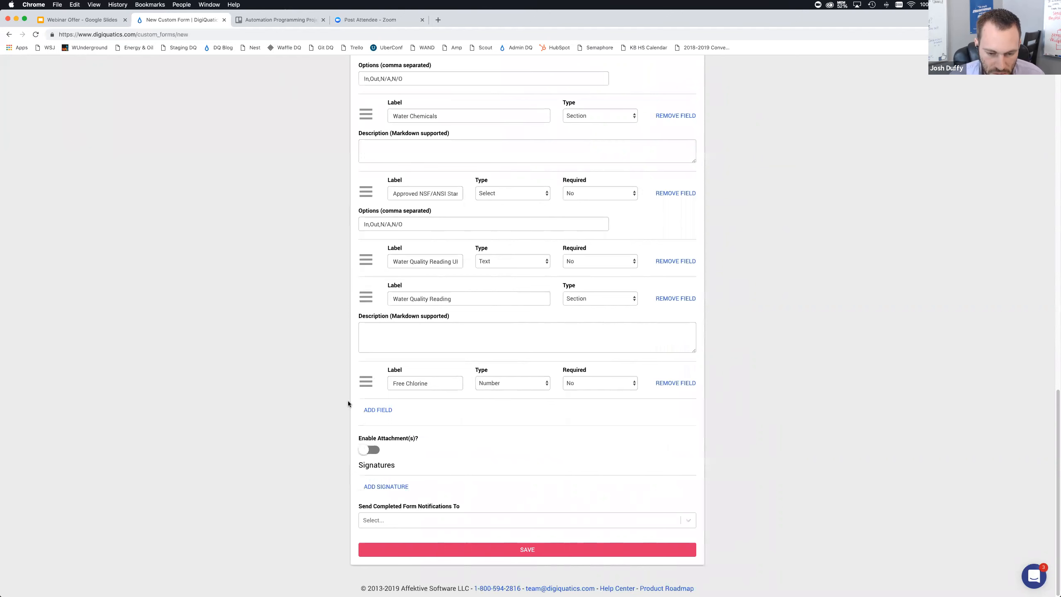
pyautogui.click(576, 383)
pyautogui.press('Down')
pyautogui.press('Return')
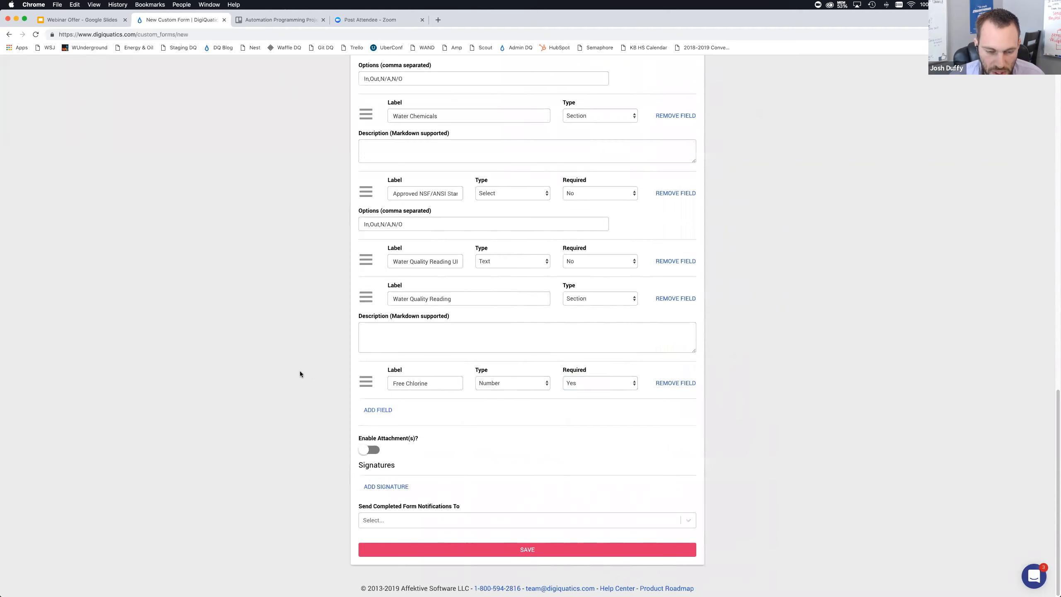
# Copy the grading system line from the PDF inspection report and paste it into the form's Description
pyautogui.press('super+Tab')
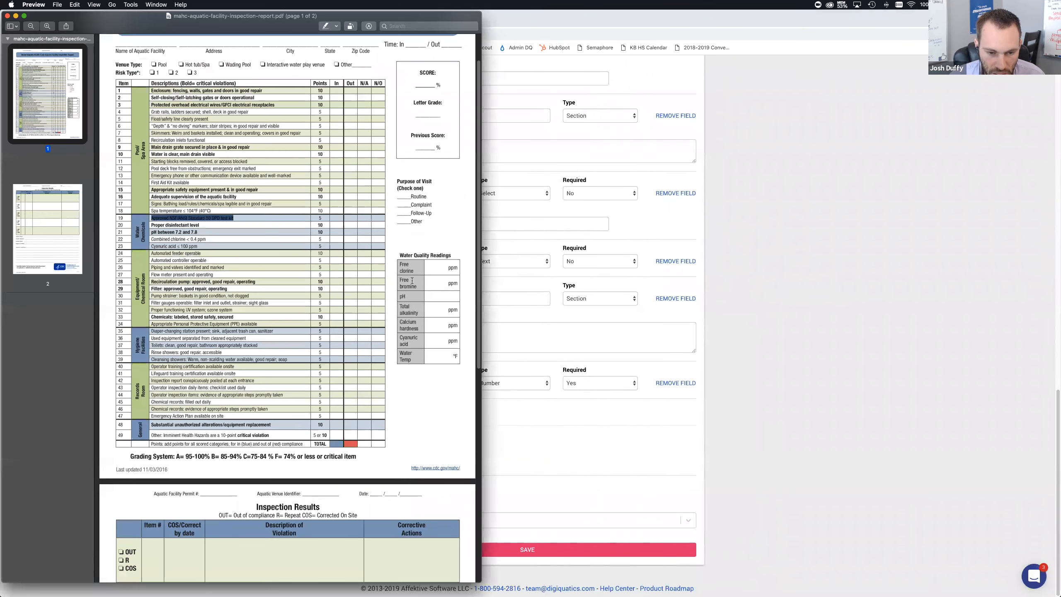
pyautogui.moveTo(400, 280); pyautogui.dragTo(418, 288)
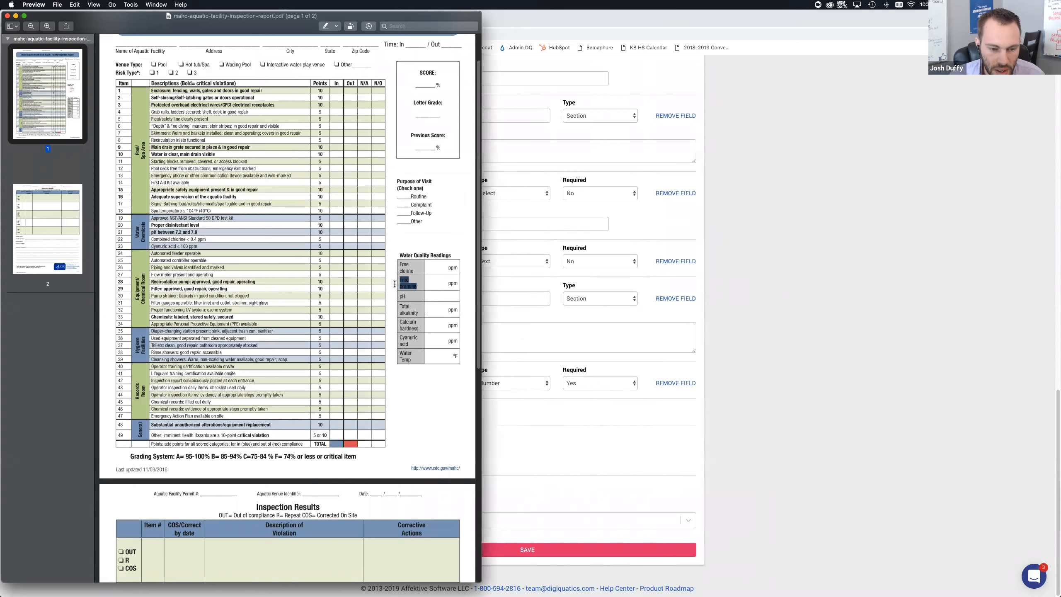
pyautogui.scroll(2, 338, 252)
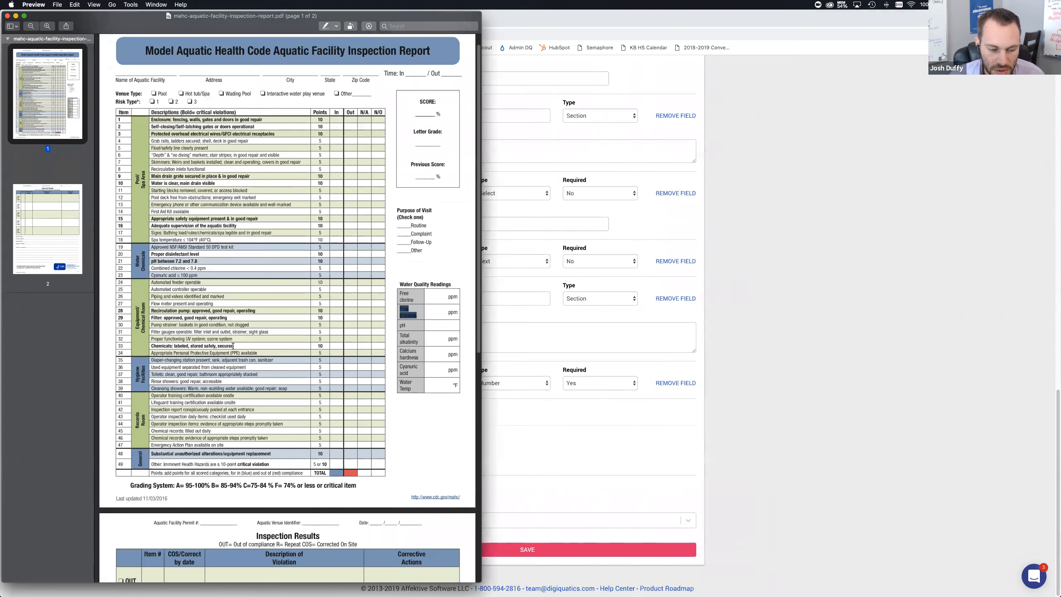
pyautogui.moveTo(358, 485); pyautogui.dragTo(131, 486)
pyautogui.press('super+c')
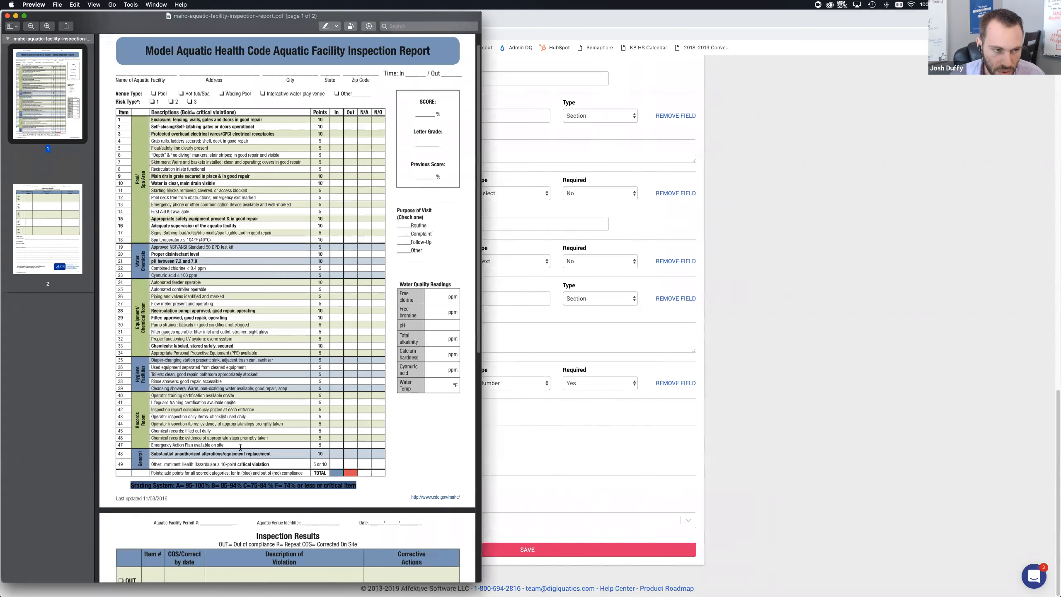
pyautogui.scroll(-8, 226, 462)
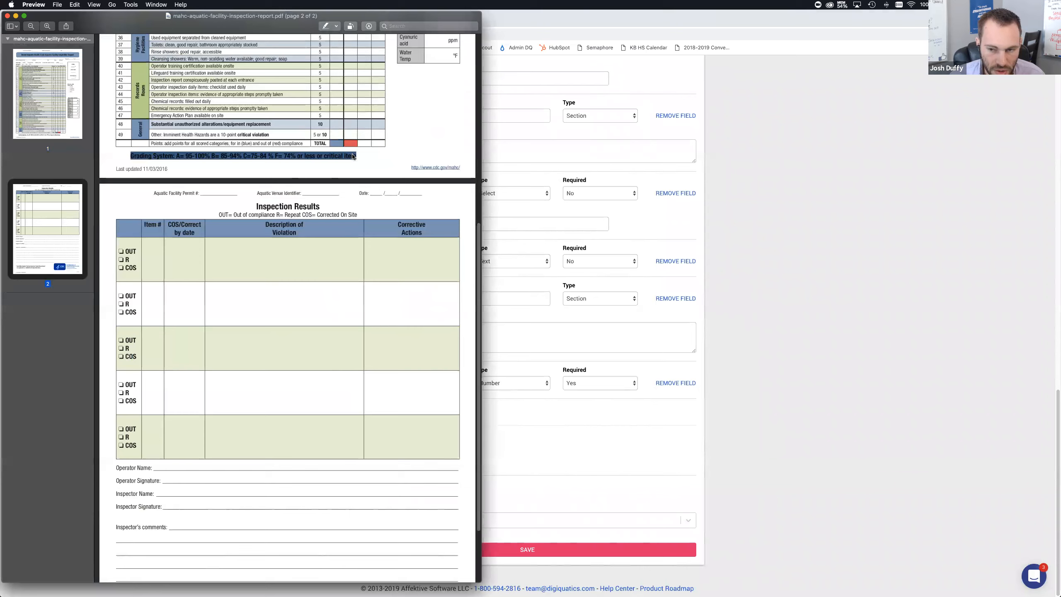
pyautogui.click(760, 254)
pyautogui.scroll(15, 699, 324)
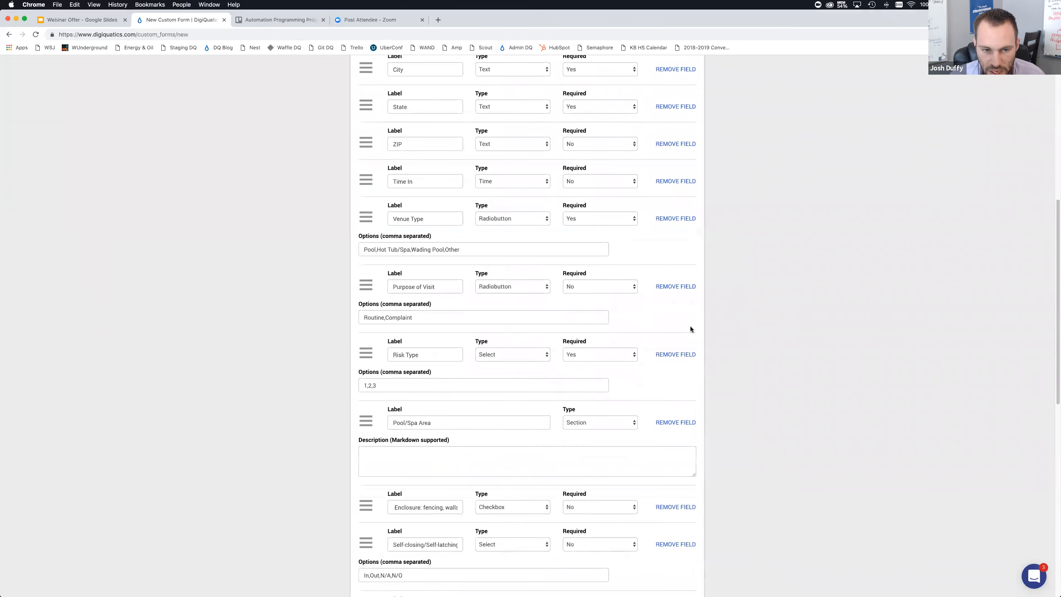
pyautogui.scroll(2, 587, 290)
pyautogui.click(463, 288)
pyautogui.press('super+v')
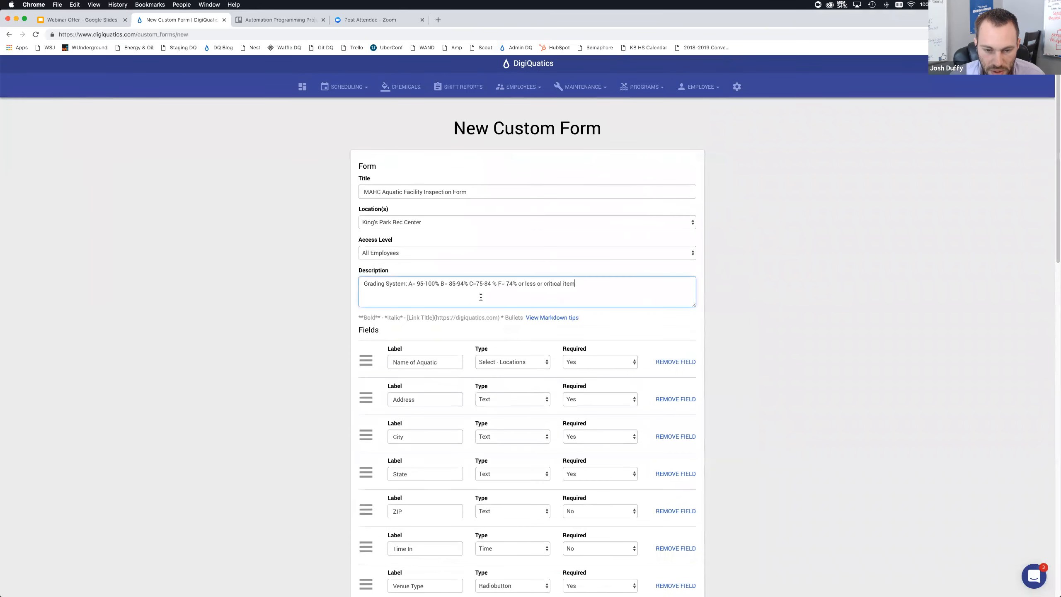
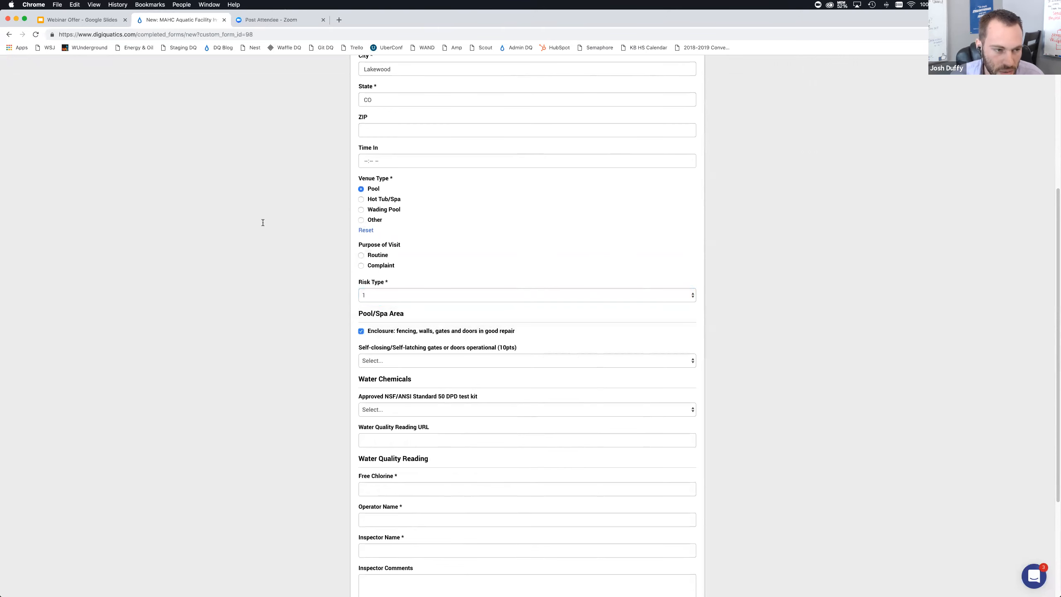
# Set the Self-closing/Self-latching gates or doors operational item to In on the test submission
pyautogui.press('super+Tab')
pyautogui.scroll(3, 134, 164)
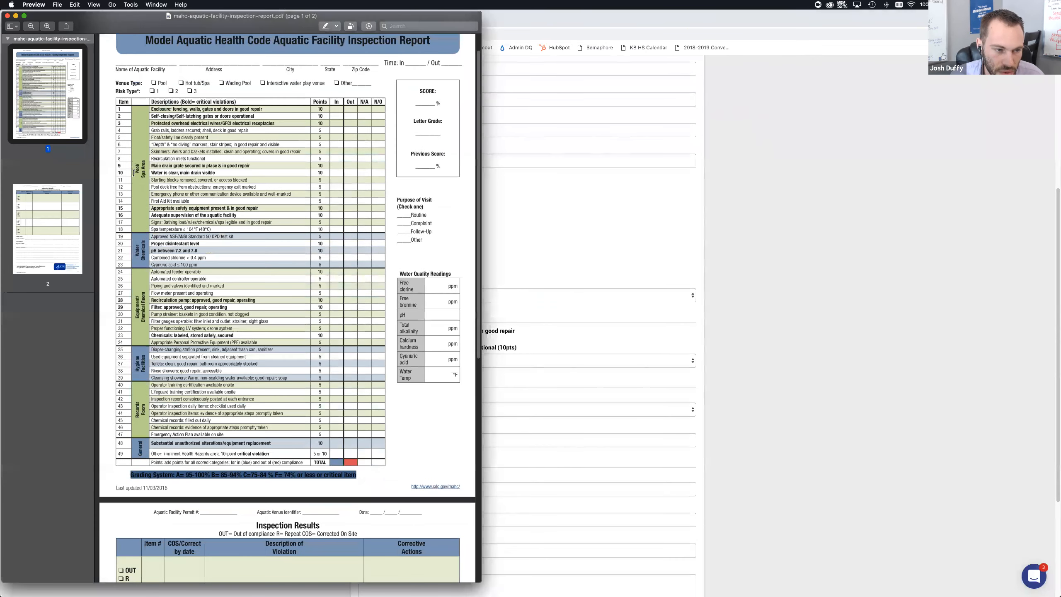
pyautogui.click(798, 319)
pyautogui.click(382, 360)
pyautogui.click(383, 370)
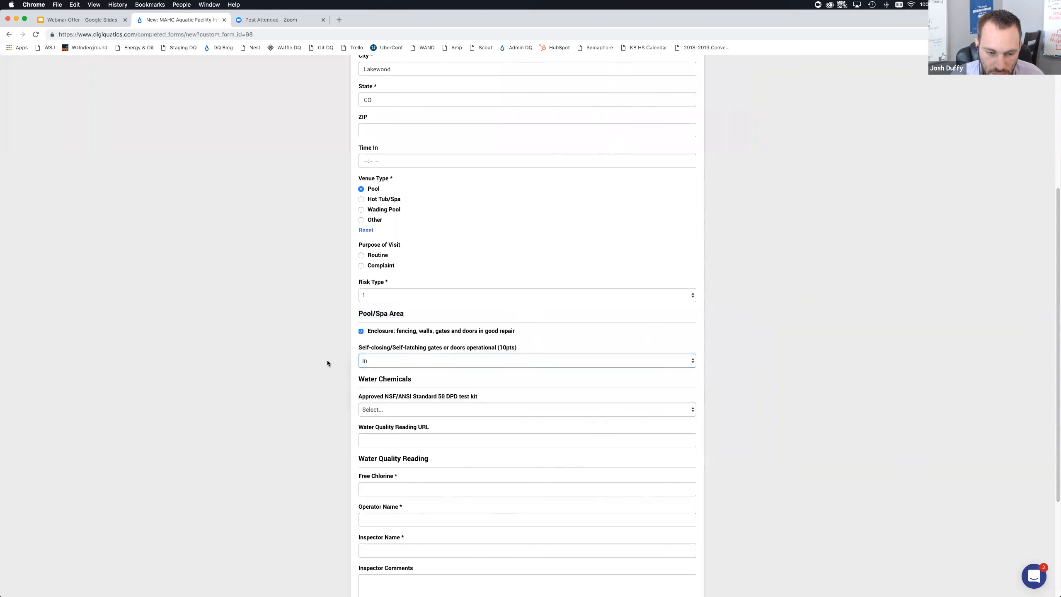
# Set the Approved NSF/ANSI Standard 50 DPD test kit item to Out
pyautogui.scroll(-3, 327, 359)
pyautogui.scroll(-1, 328, 363)
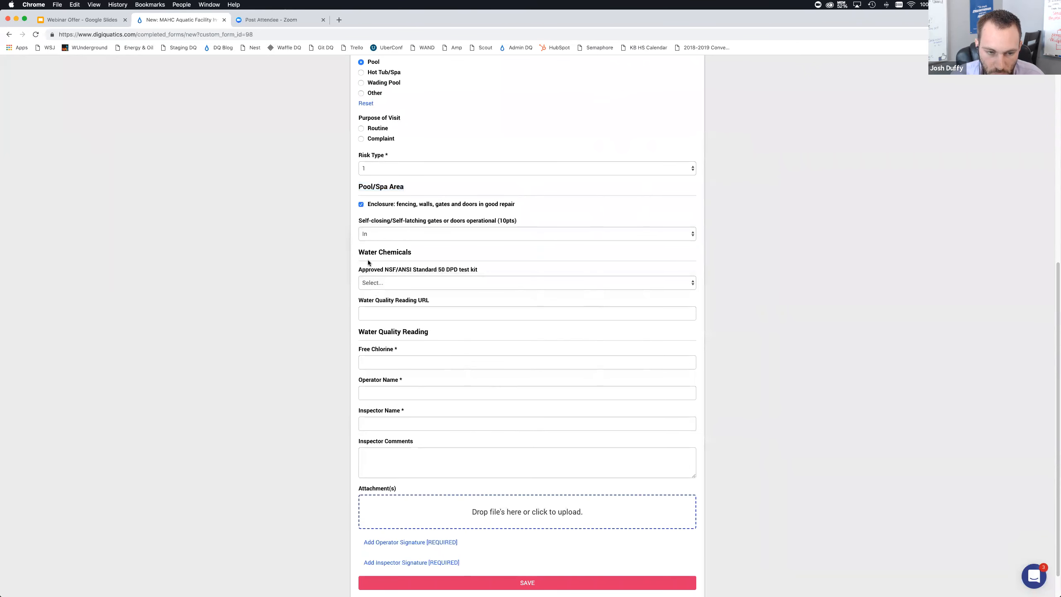
pyautogui.click(391, 288)
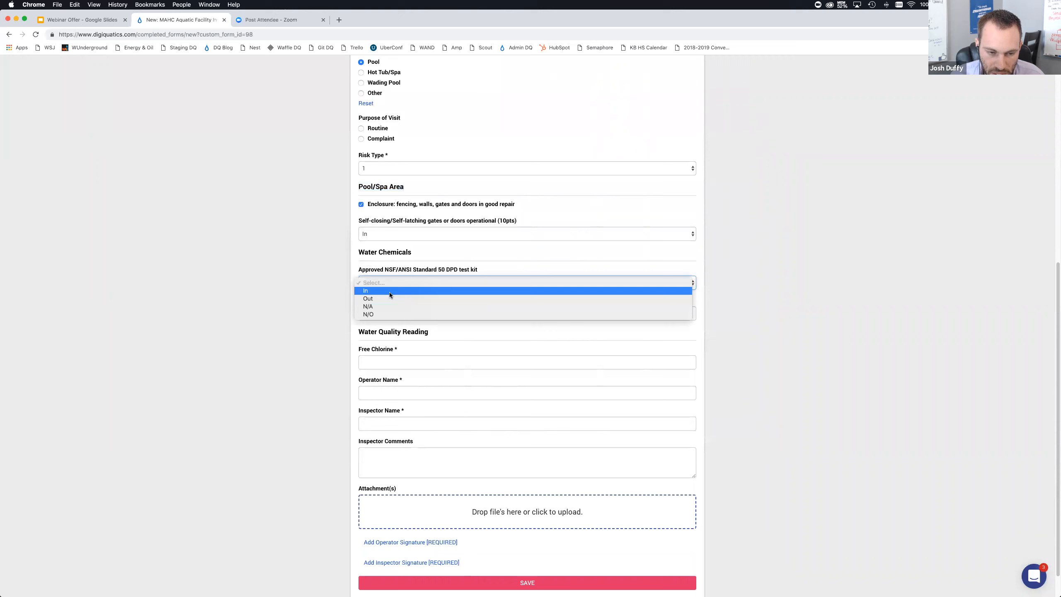
pyautogui.click(390, 297)
pyautogui.click(310, 290)
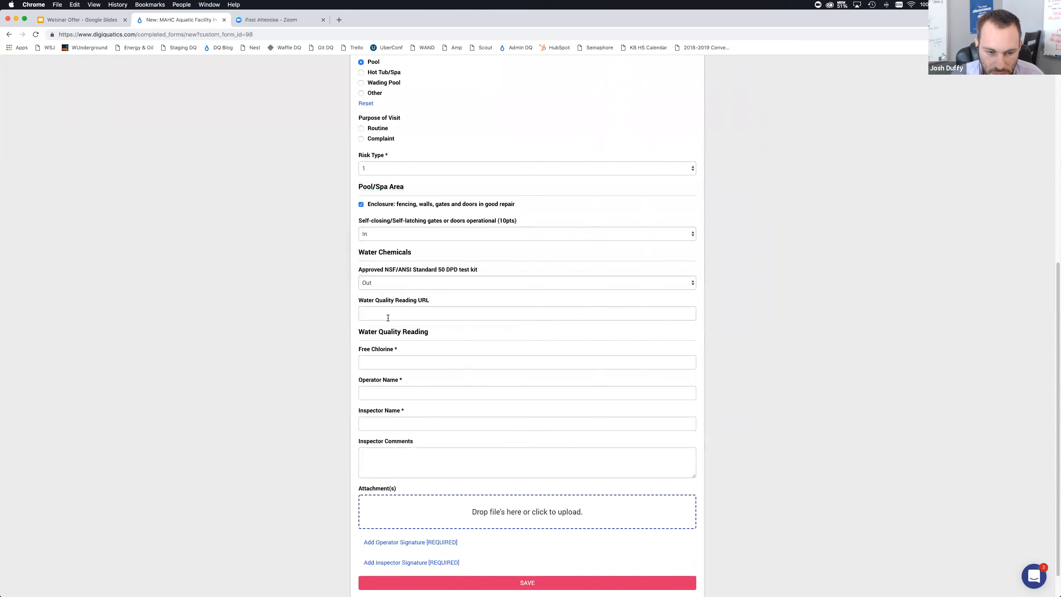
# Enter 1.5 as the Free Chlorine reading
pyautogui.click(387, 316)
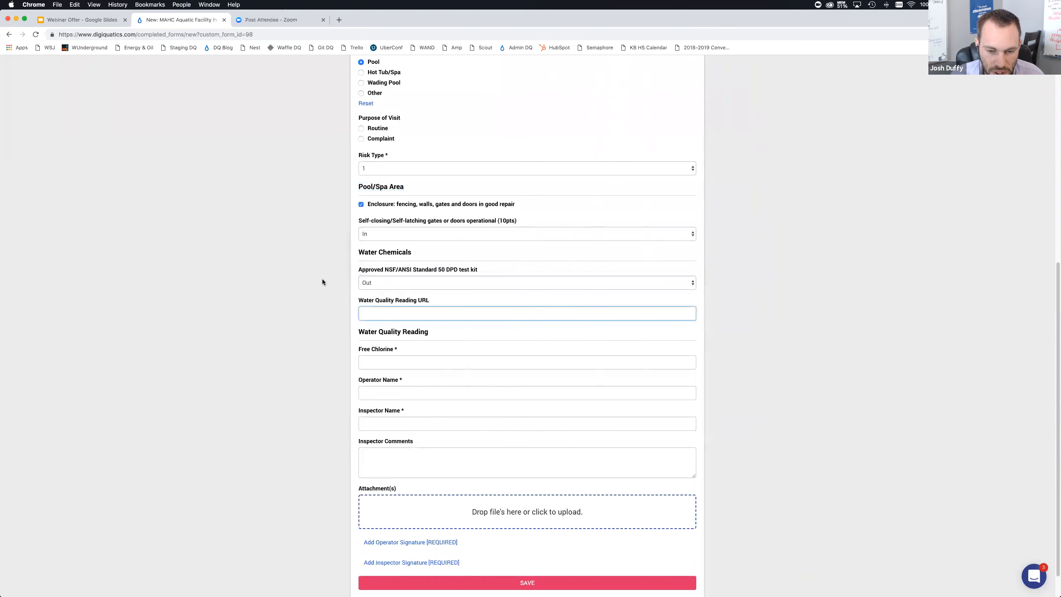
pyautogui.click(407, 362)
pyautogui.write('1.5')
# Fill in the operator's full name and the inspector's full name
pyautogui.click(395, 388)
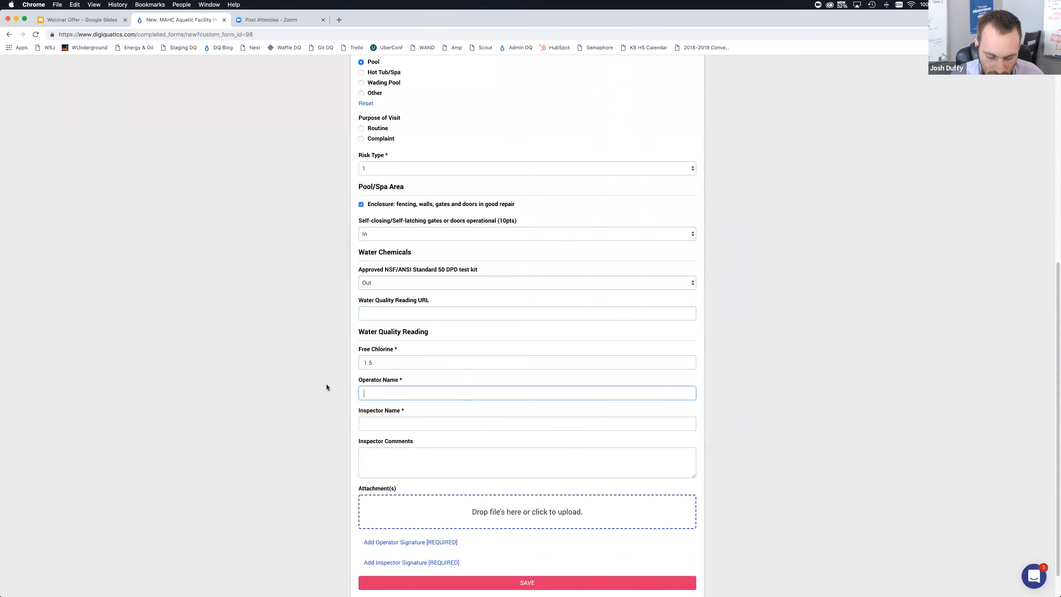
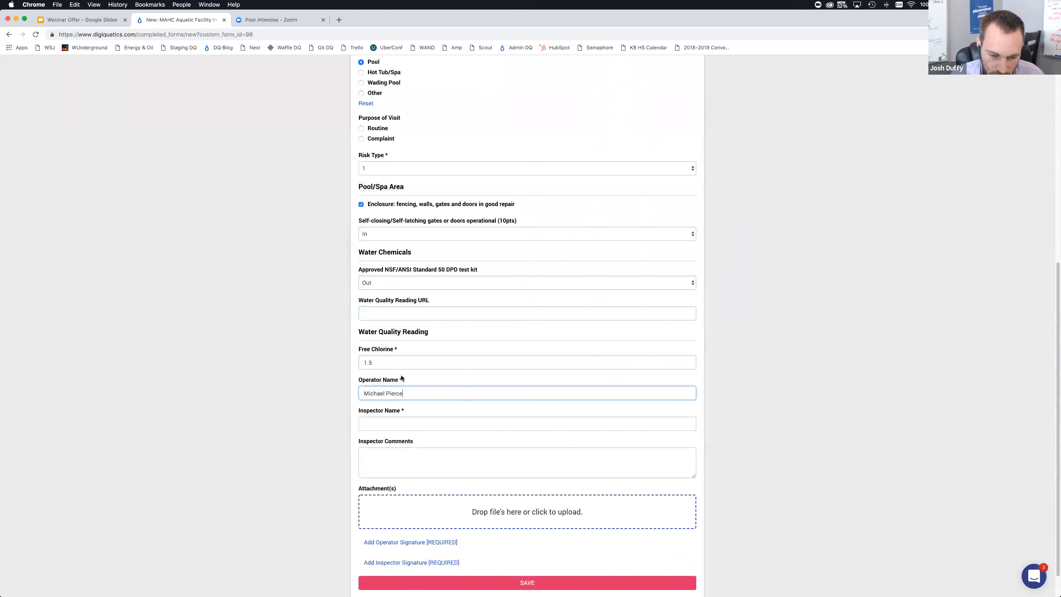
pyautogui.click(407, 424)
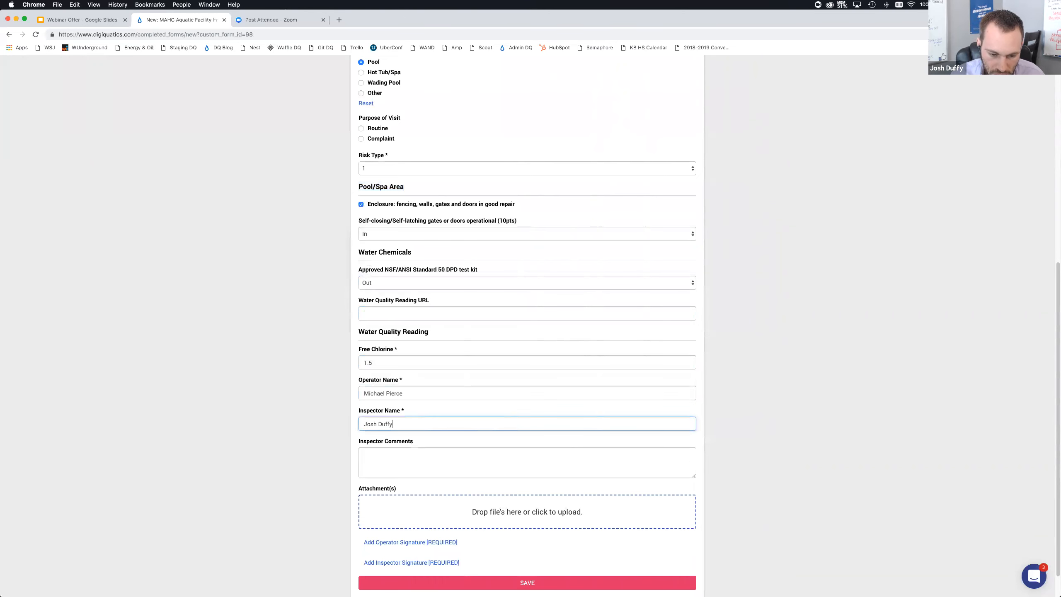
# Write the inspector comment "Looks like you have quite the operation here!!! Good Job!"
pyautogui.click(404, 452)
pyautogui.write('Looks like you have quite the operation here!!! Good Job!')
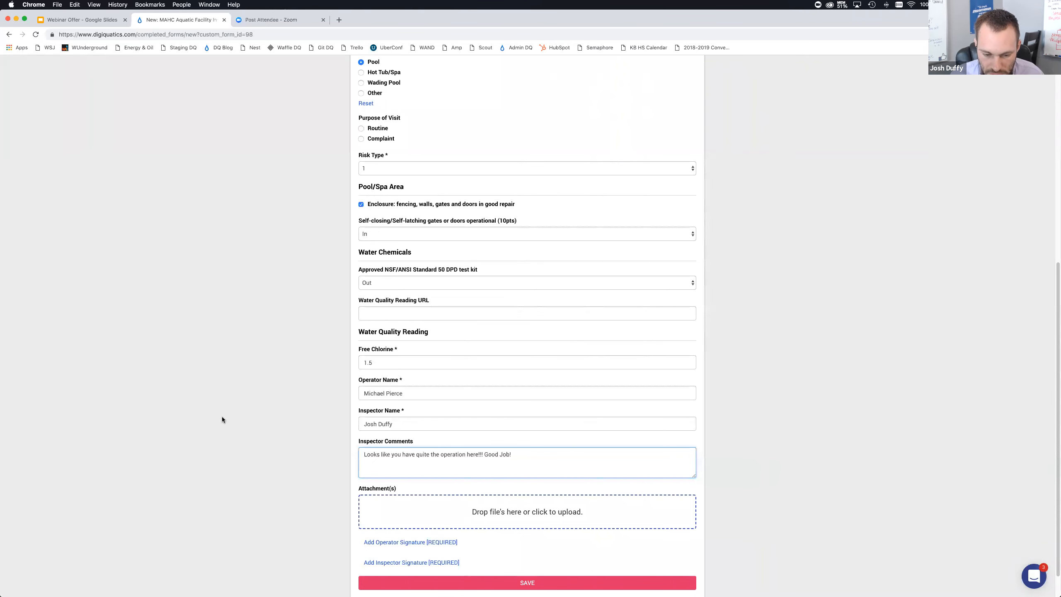
pyautogui.click(243, 412)
pyautogui.scroll(-1, 243, 412)
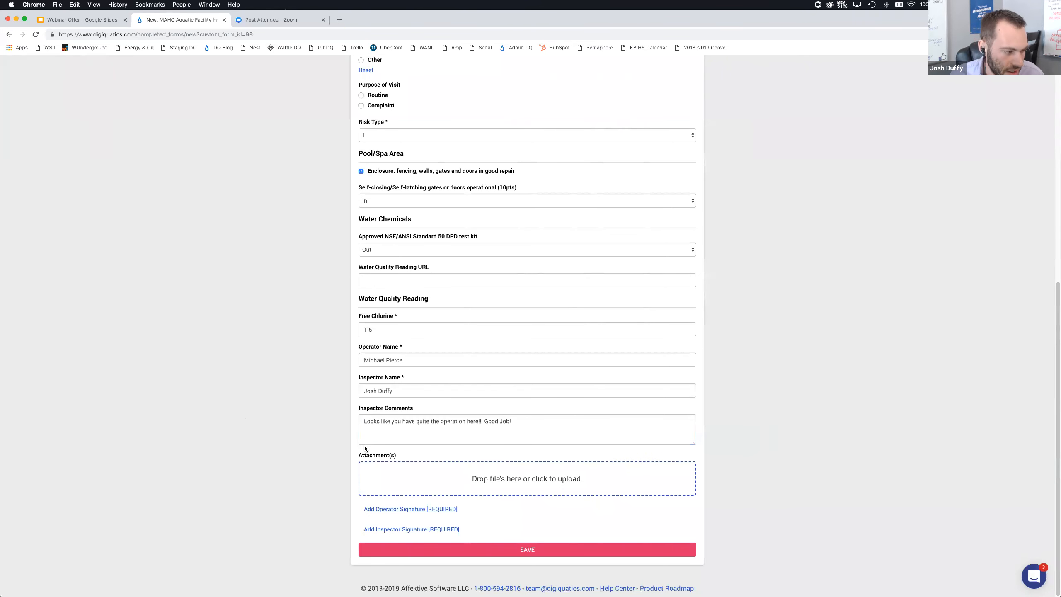
# Attach the image file 359518_TPPC-2019_2_012419.png to the submission
pyautogui.click(474, 474)
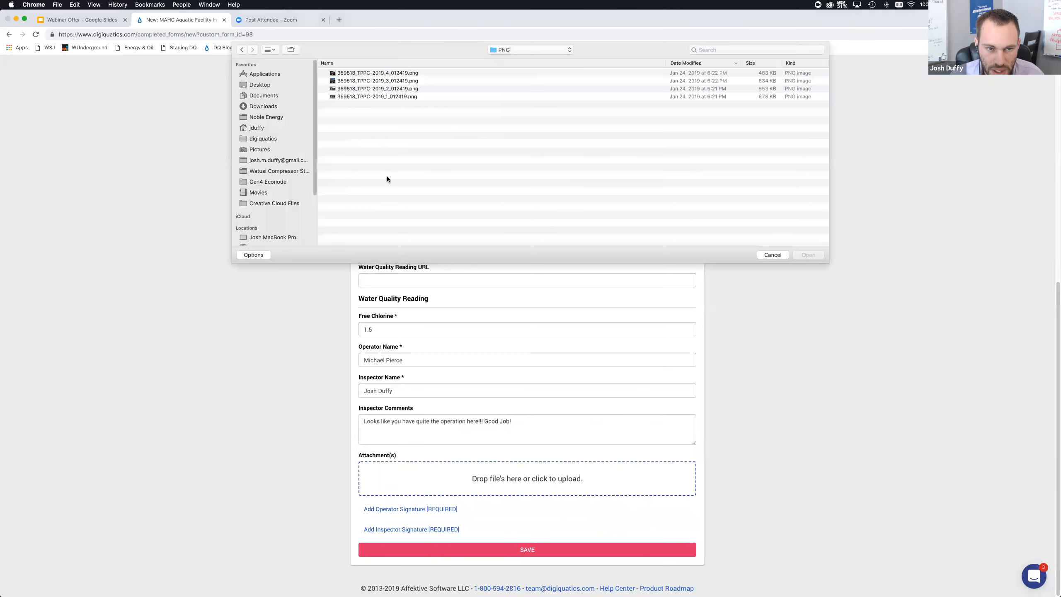
pyautogui.click(387, 89)
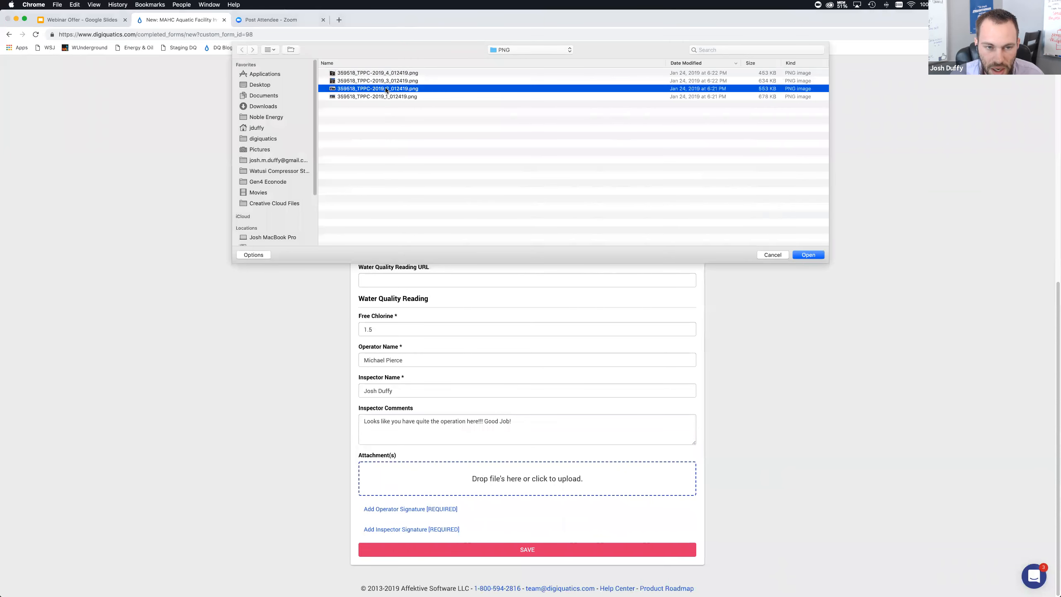
pyautogui.click(808, 254)
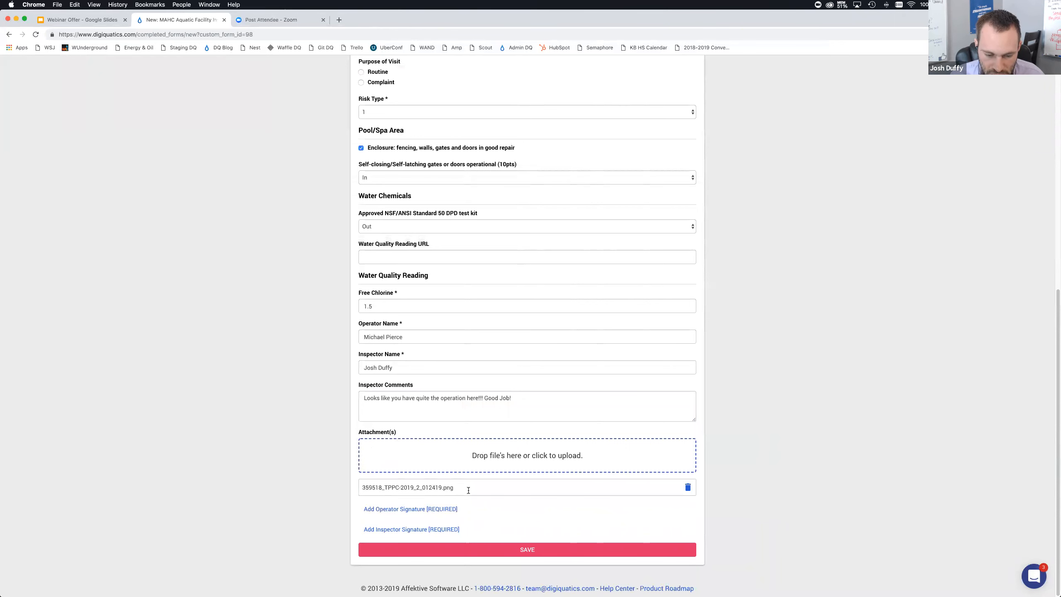
# Draw and apply the operator's signature
pyautogui.click(402, 510)
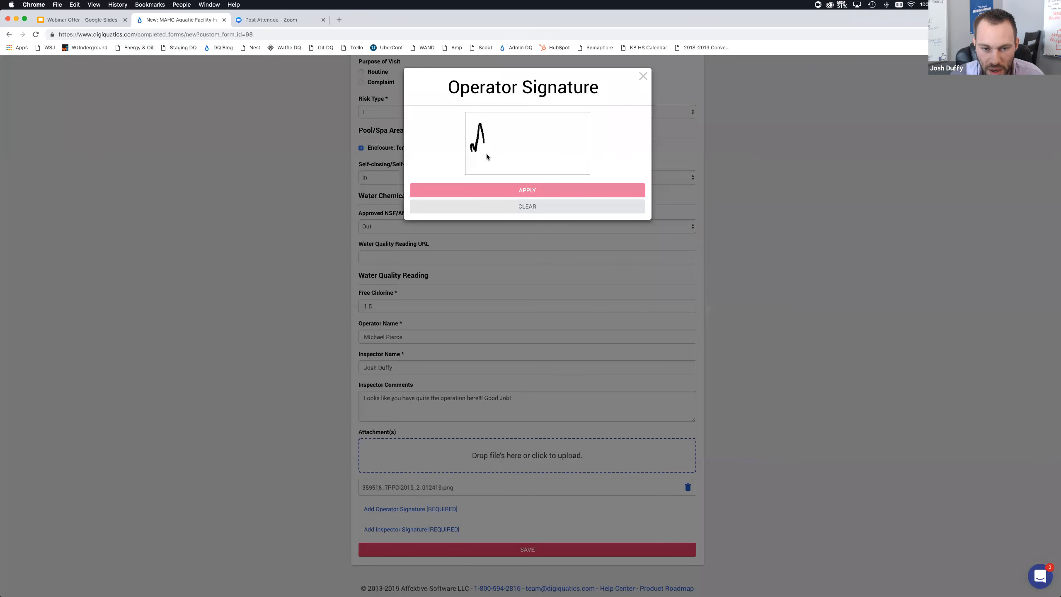
pyautogui.moveTo(521, 155); pyautogui.dragTo(537, 152)
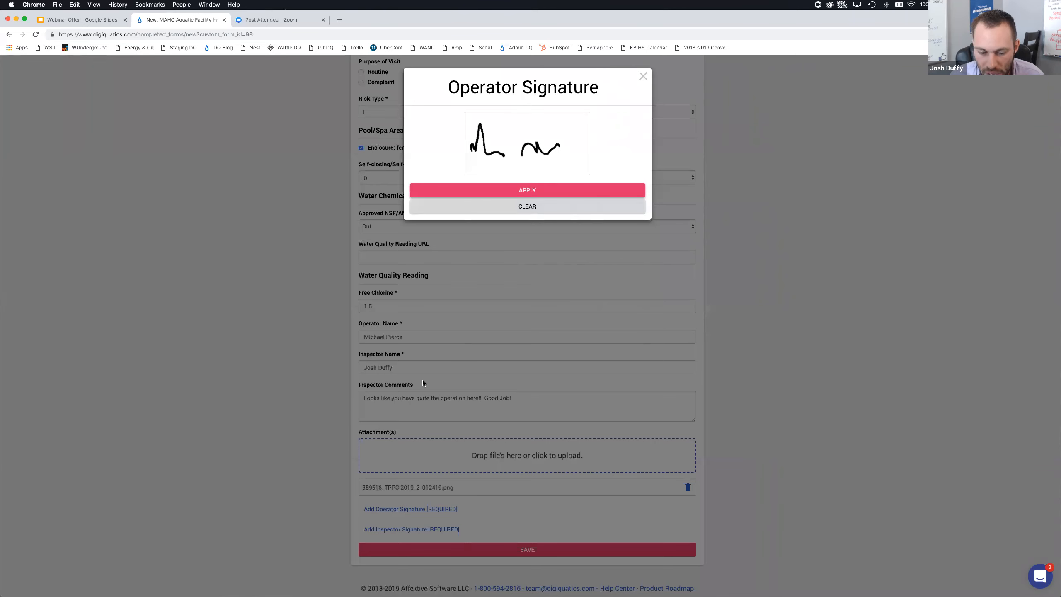
pyautogui.click(528, 193)
pyautogui.scroll(-3, 364, 523)
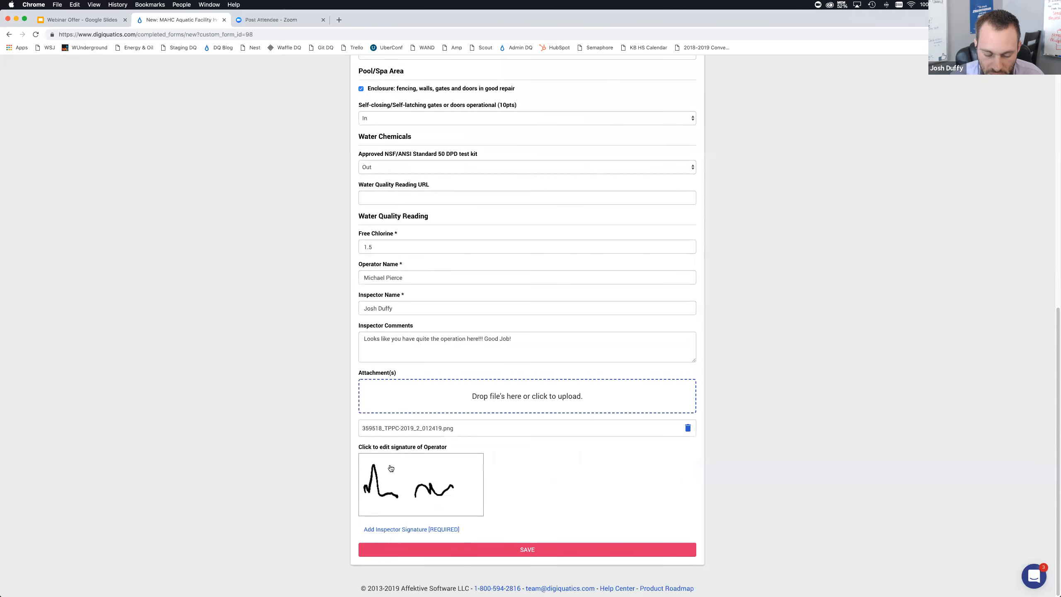
# Draw and apply the inspector's signature
pyautogui.click(426, 530)
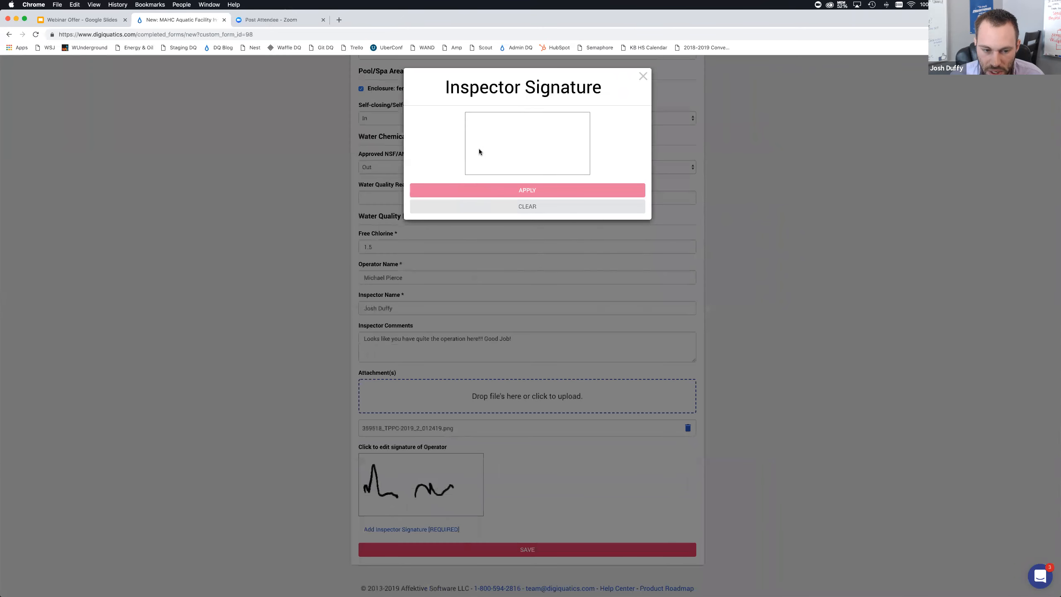
pyautogui.moveTo(509, 139); pyautogui.dragTo(553, 165)
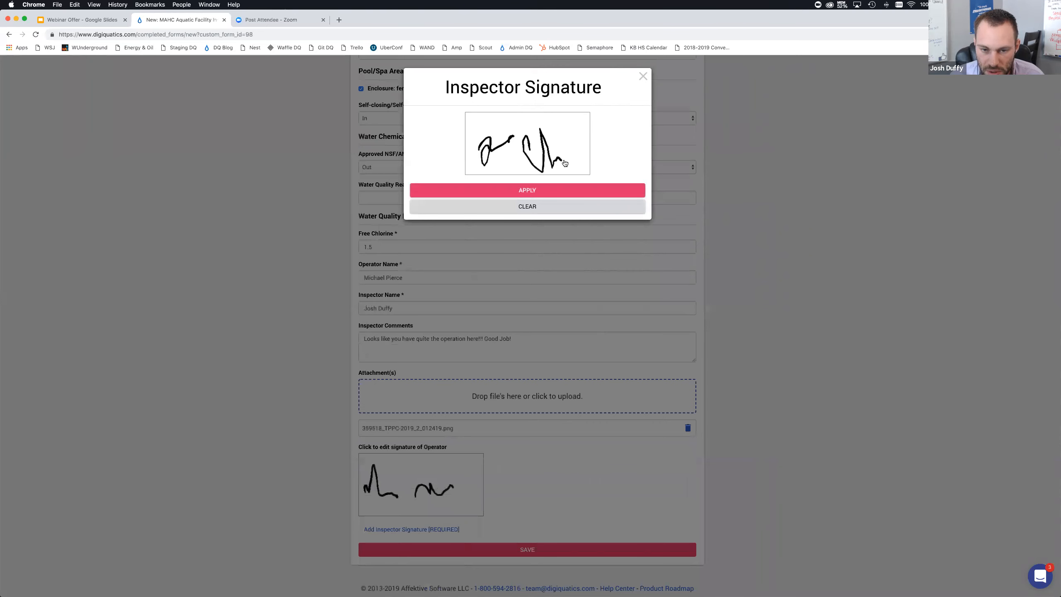
pyautogui.click(477, 191)
pyautogui.scroll(-3, 292, 284)
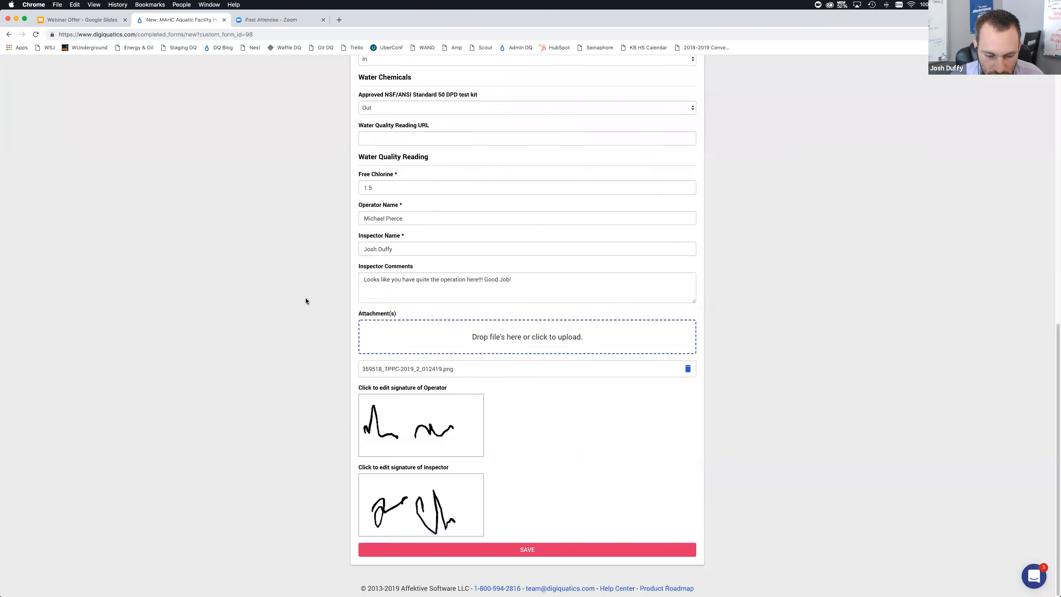
# Choose King's Park Rec Center as the Name of Aquatic and save the inspection submission
pyautogui.click(501, 549)
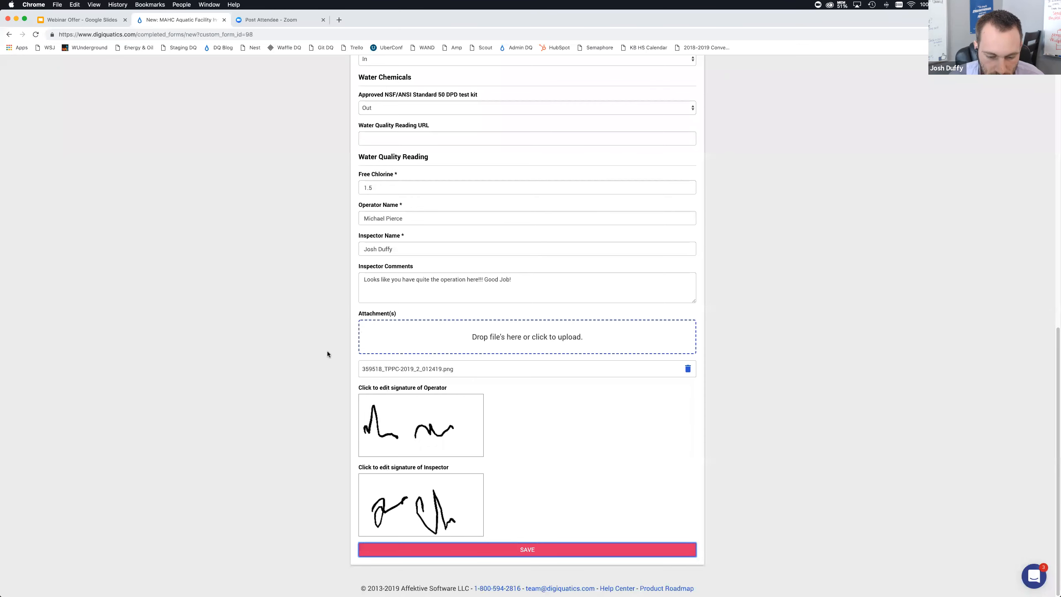
pyautogui.click(297, 266)
pyautogui.scroll(12, 298, 266)
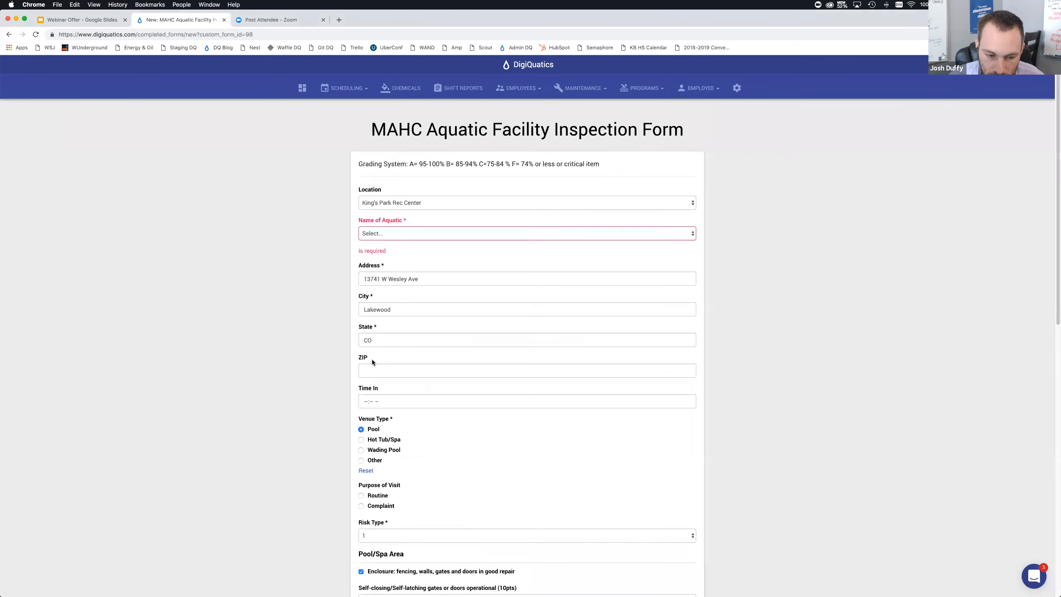
pyautogui.click(379, 235)
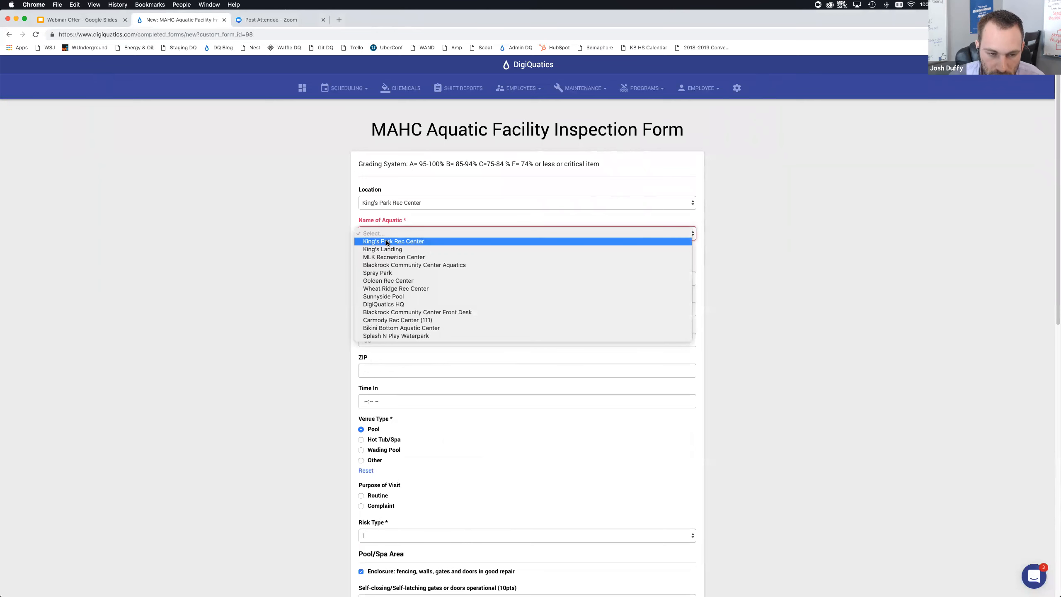
pyautogui.click(388, 241)
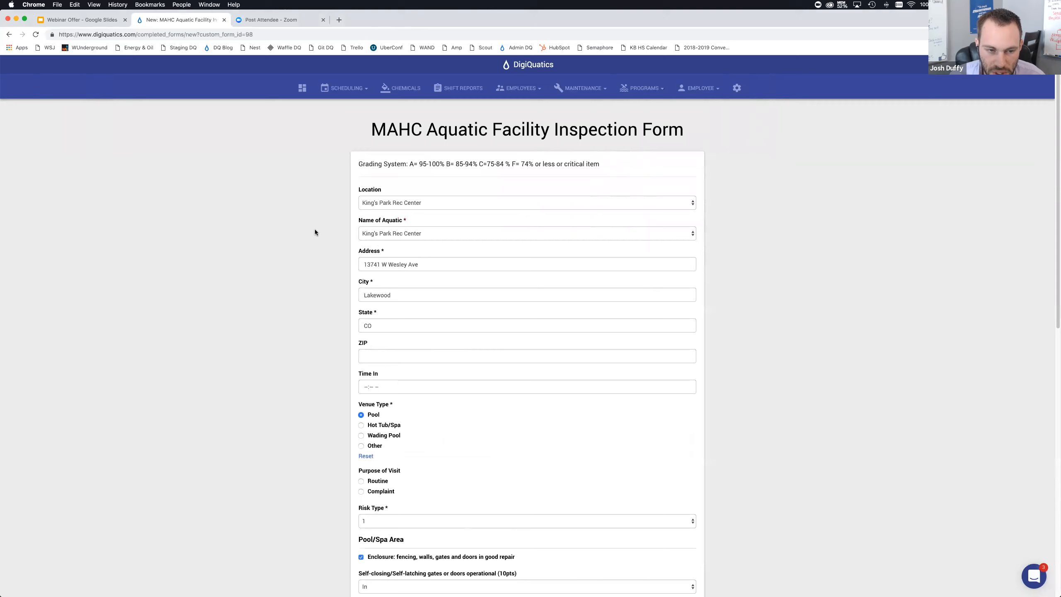
pyautogui.scroll(-20, 321, 245)
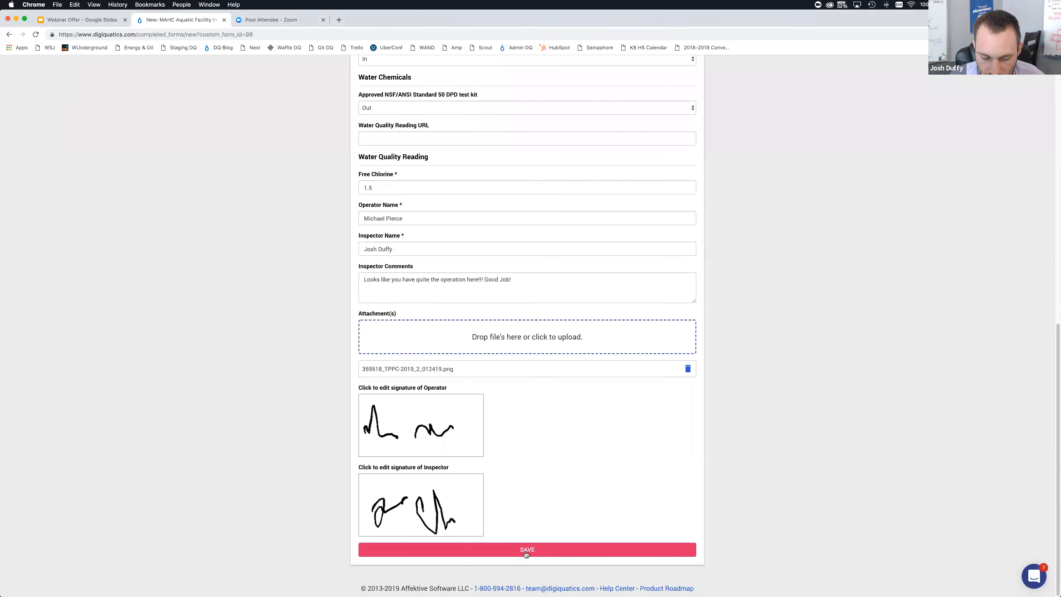
pyautogui.click(525, 553)
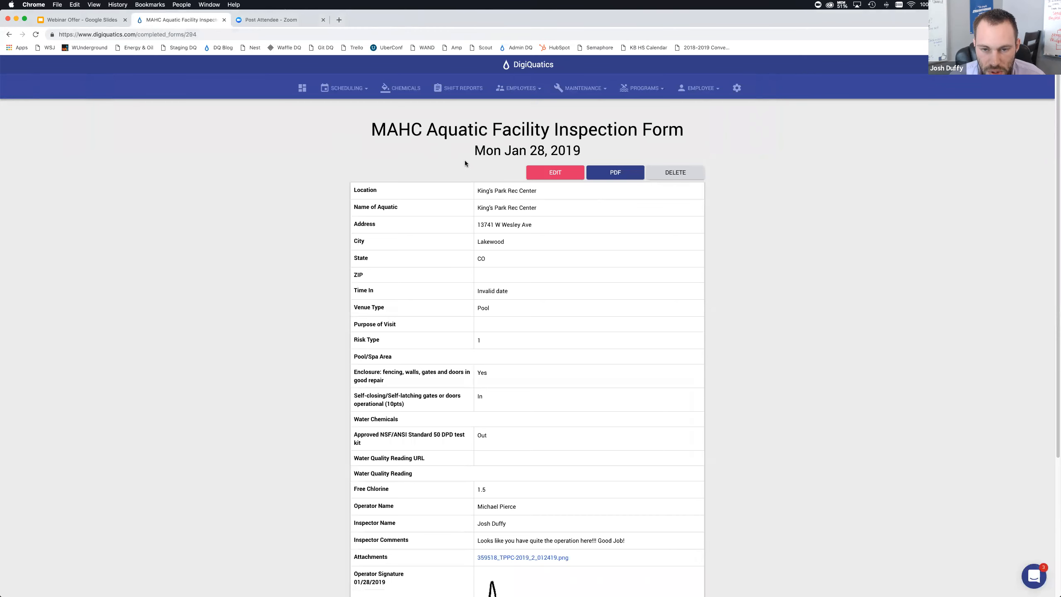
# Review the saved inspection record's field values, attachment and signatures
pyautogui.scroll(-4, 489, 149)
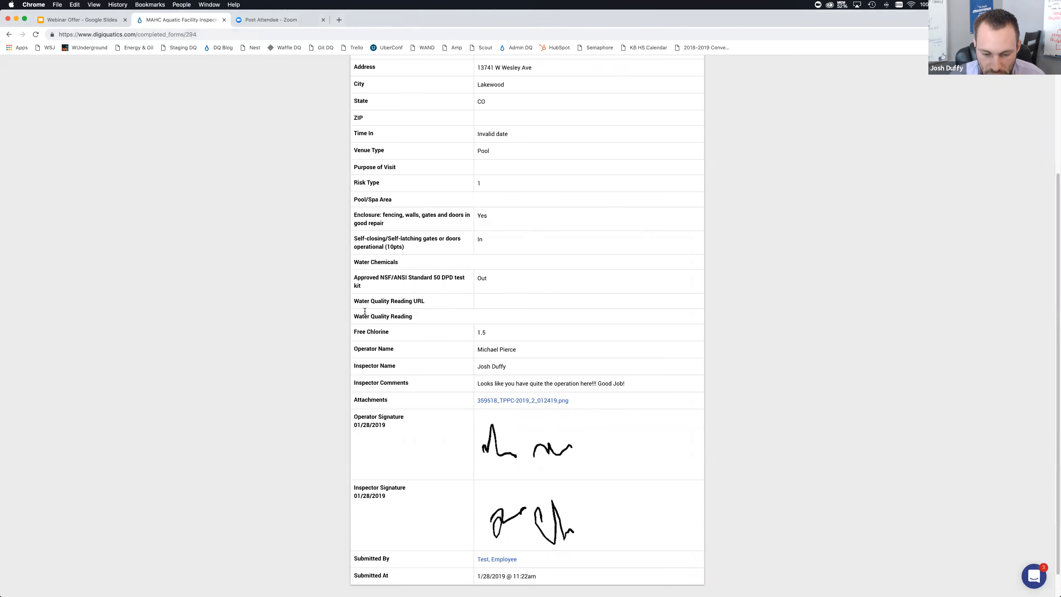
pyautogui.scroll(4, 399, 194)
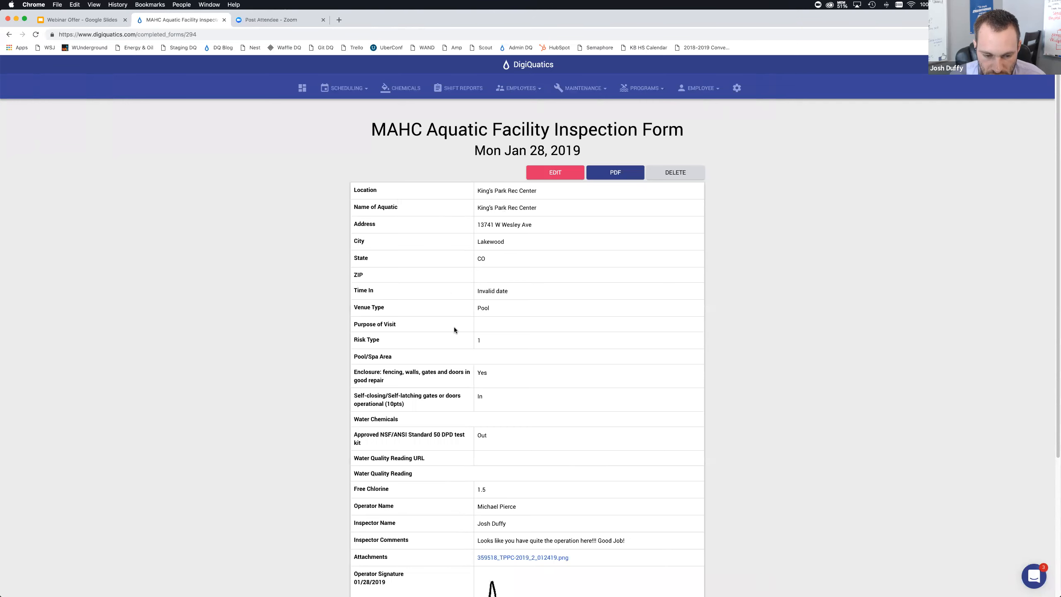
pyautogui.scroll(-1, 455, 327)
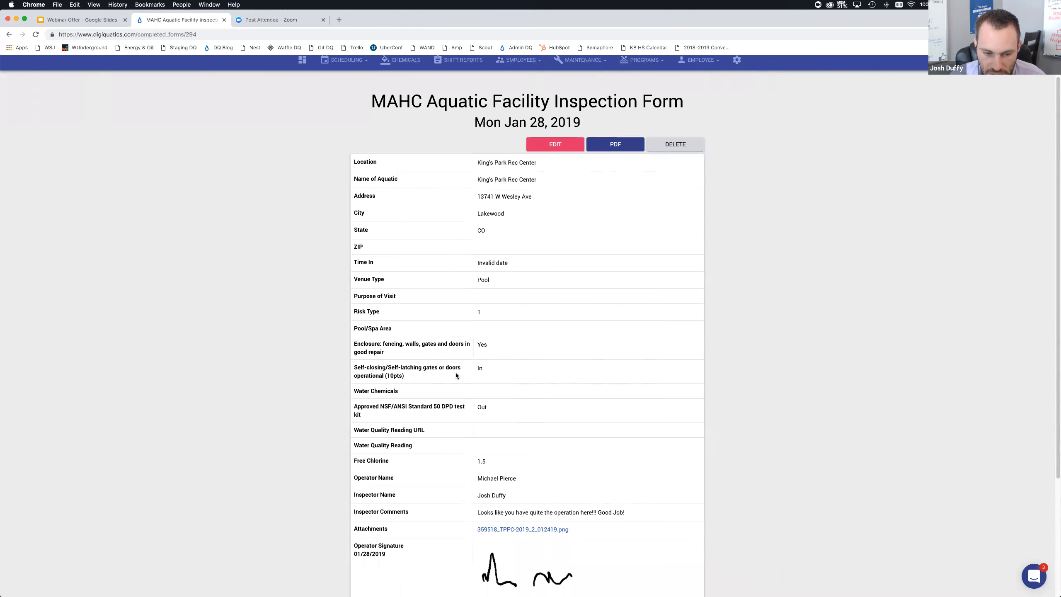
pyautogui.scroll(-3, 486, 377)
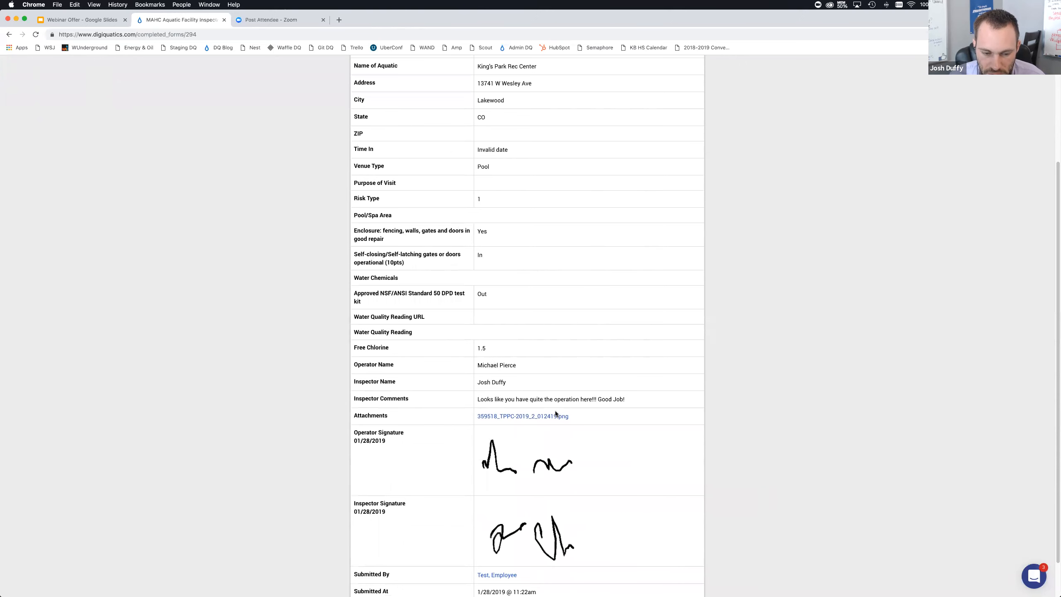
pyautogui.scroll(-1, 551, 406)
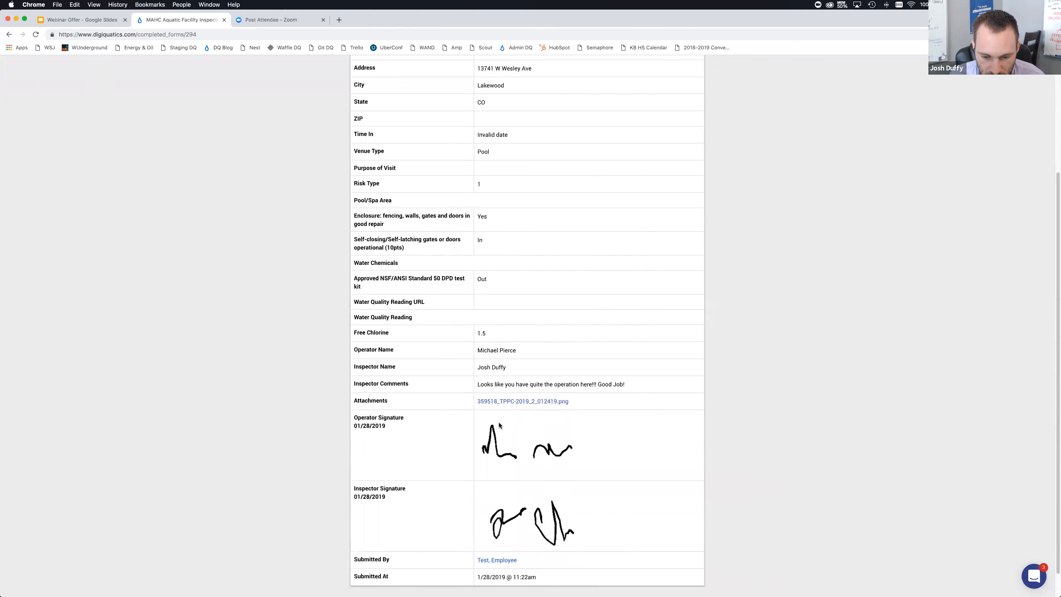
pyautogui.scroll(-1, 535, 442)
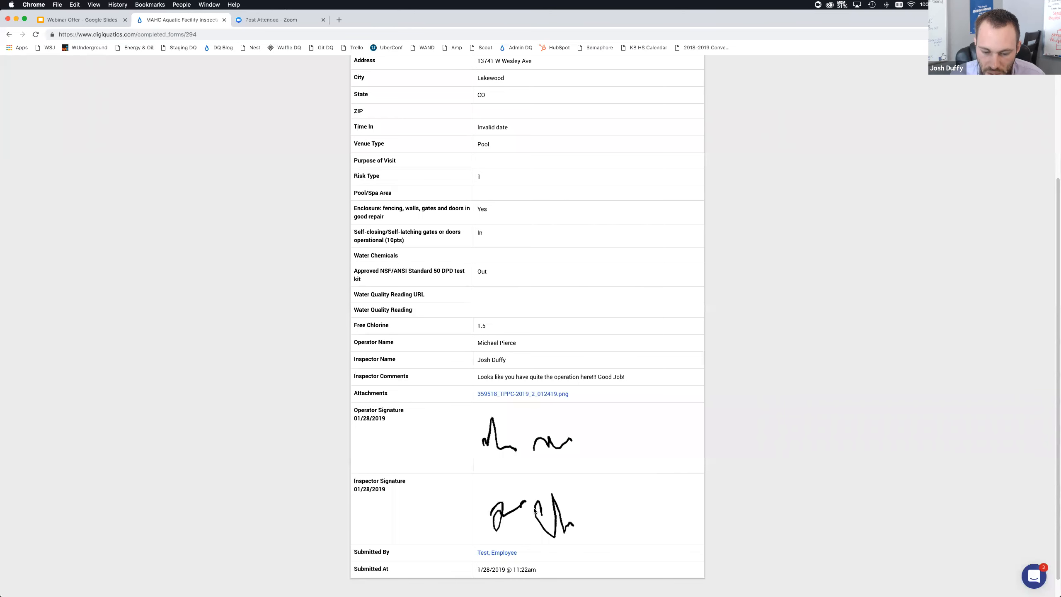
pyautogui.moveTo(543, 569); pyautogui.dragTo(474, 566)
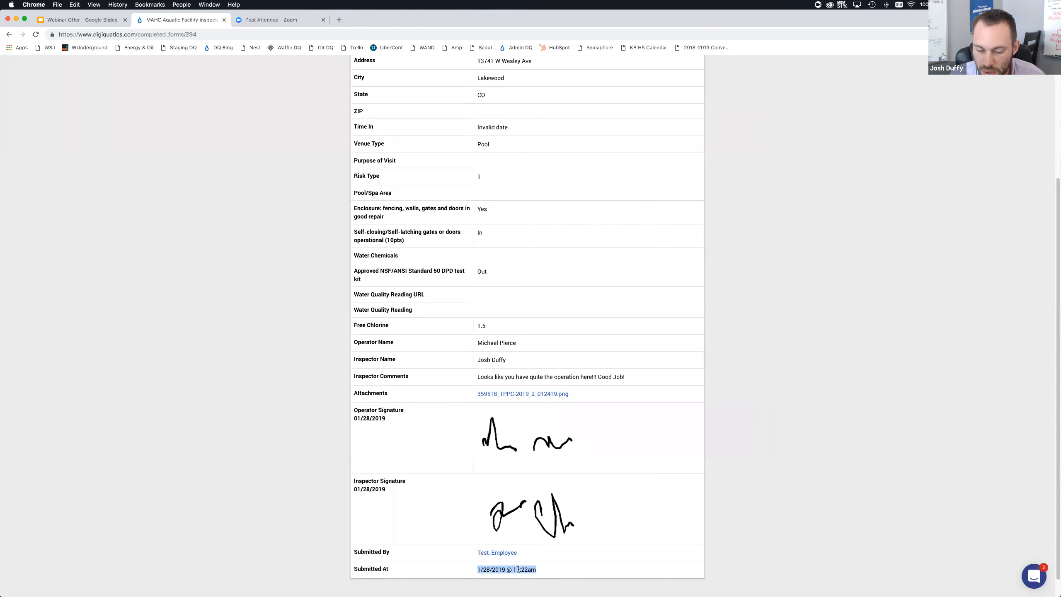
pyautogui.scroll(5, 592, 498)
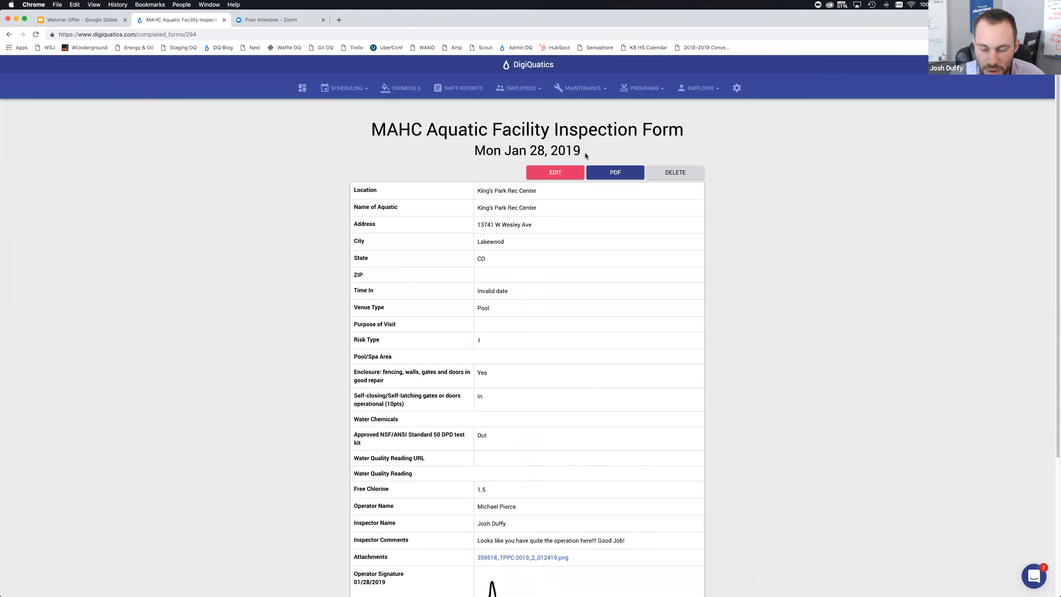
pyautogui.doubleClick(595, 134)
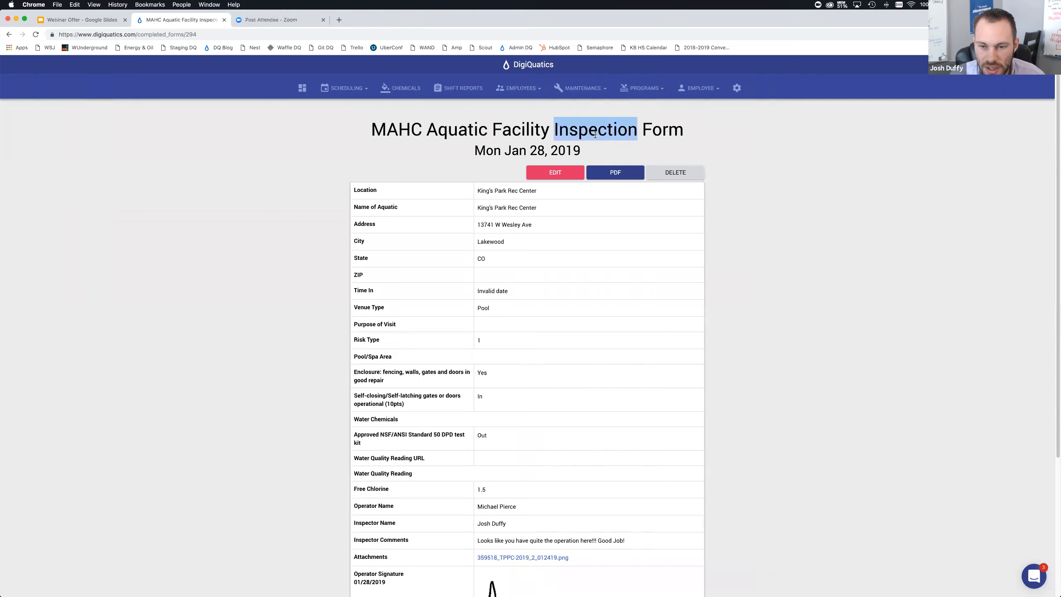
# Generate the inspection record as a PDF, review both pages, and close the PDF tab
pyautogui.click(613, 174)
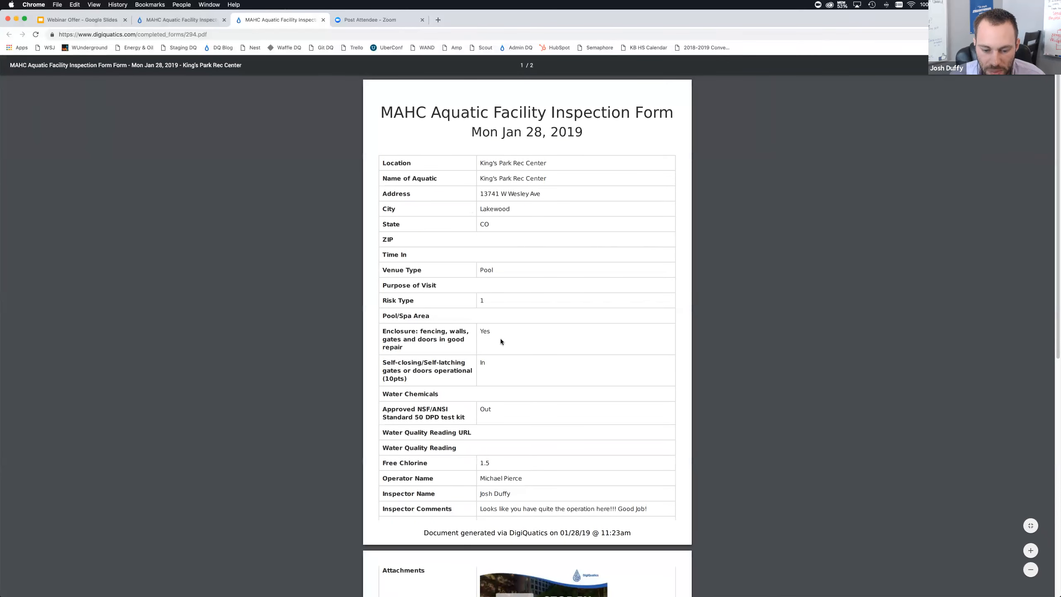
pyautogui.scroll(-10, 501, 344)
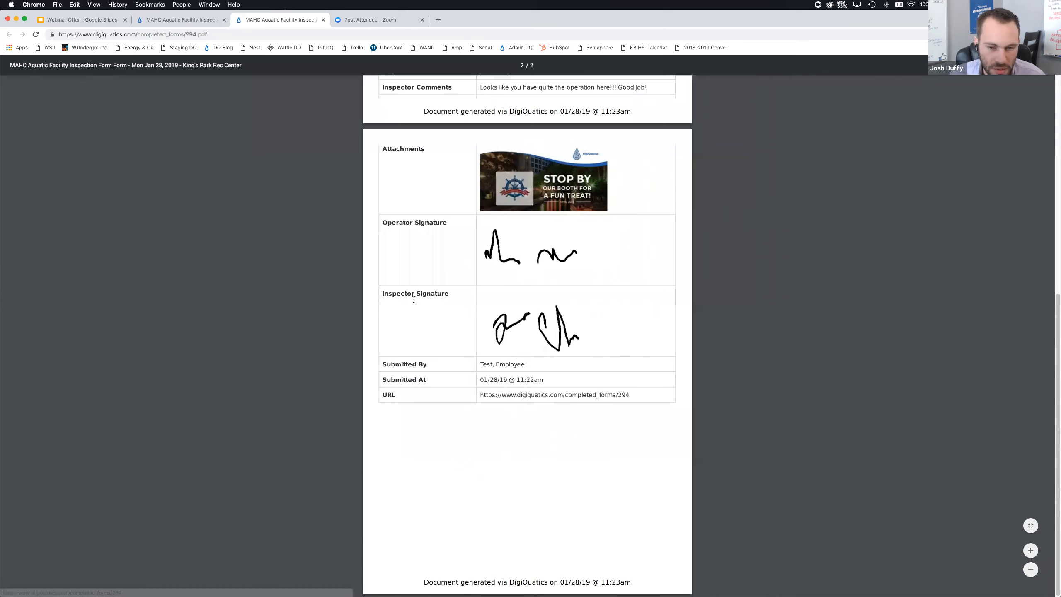
pyautogui.scroll(5, 386, 299)
pyautogui.scroll(3, 385, 299)
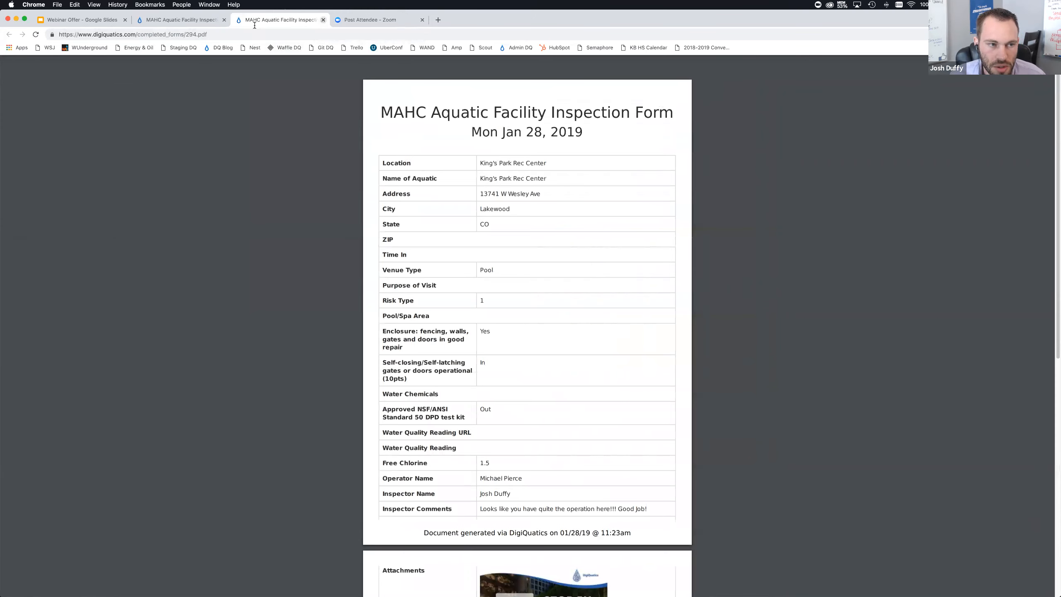
pyautogui.click(321, 20)
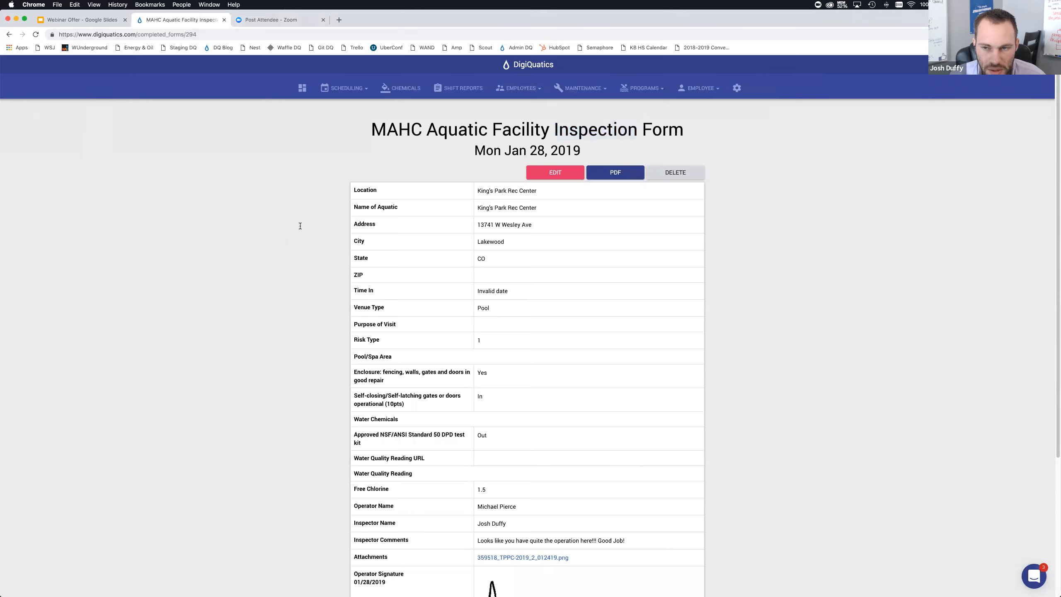
# Open the DigiQuatics settings page, then switch to the Webinar Offer presentation in Google Slides
pyautogui.click(743, 96)
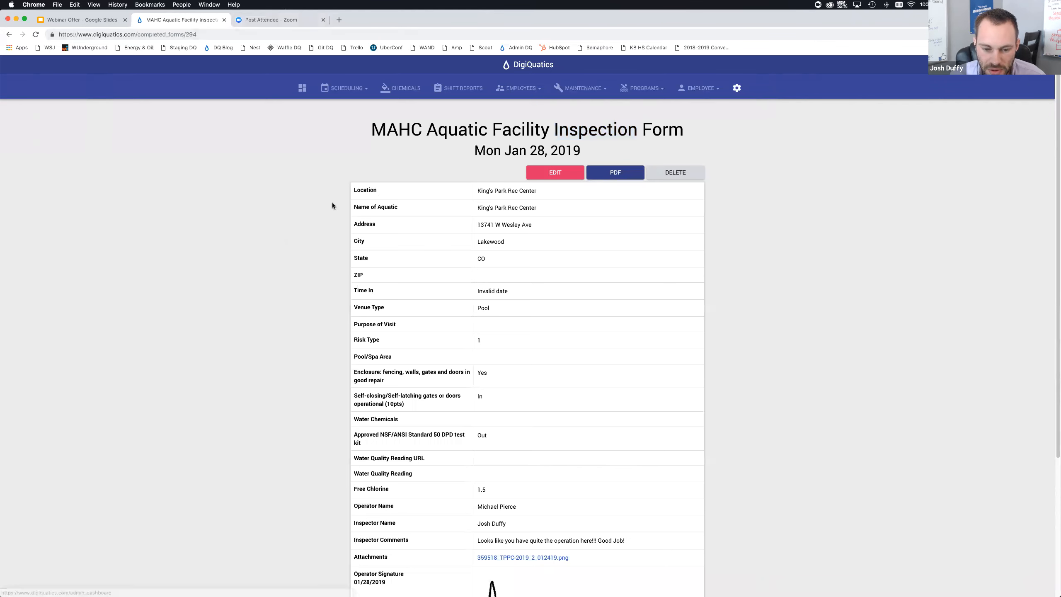
pyautogui.scroll(-1, 251, 339)
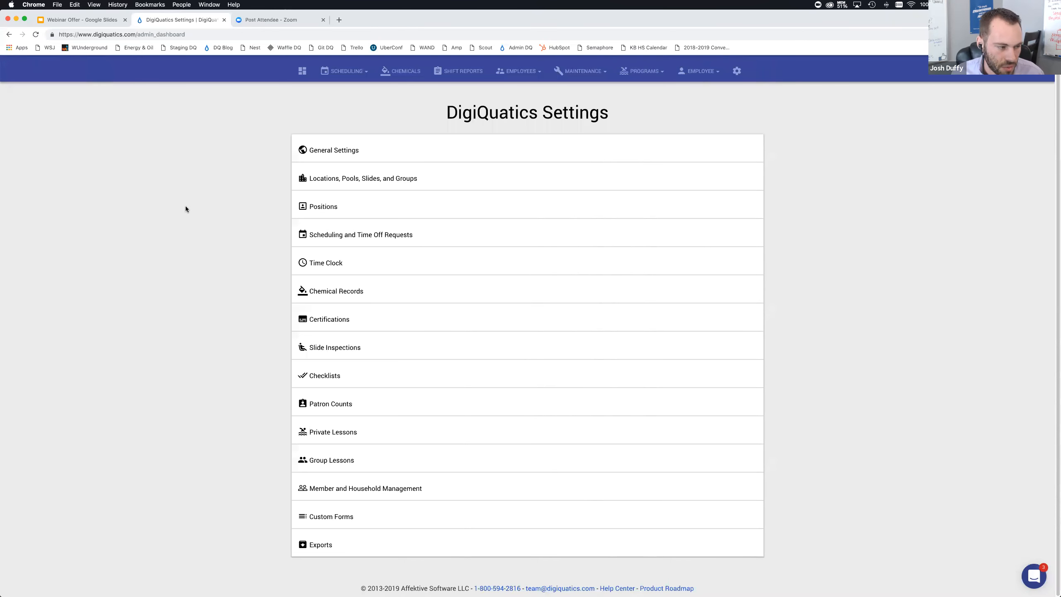
pyautogui.scroll(1, 209, 206)
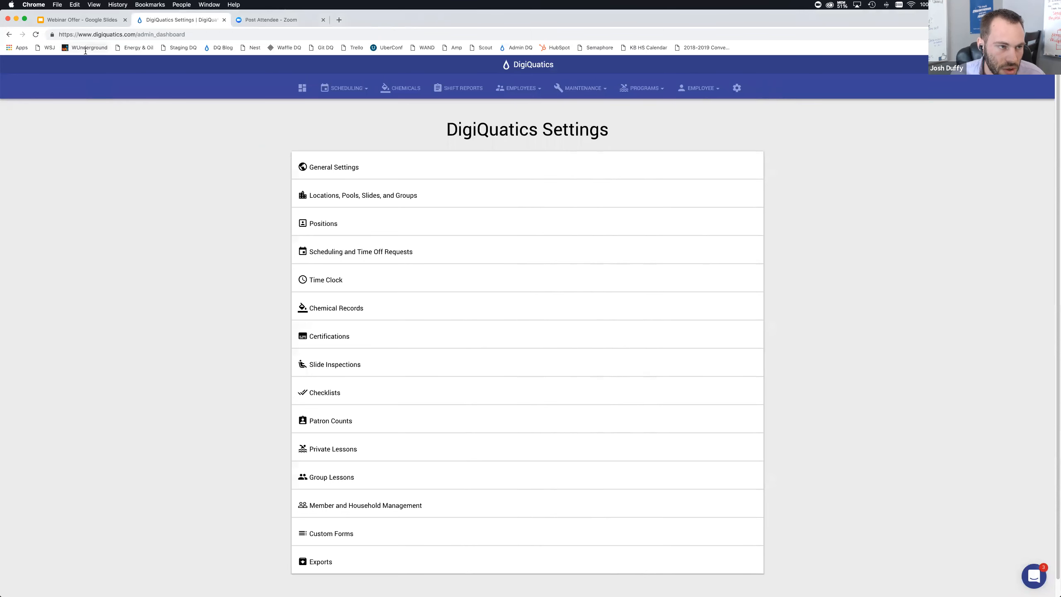
pyautogui.click(86, 25)
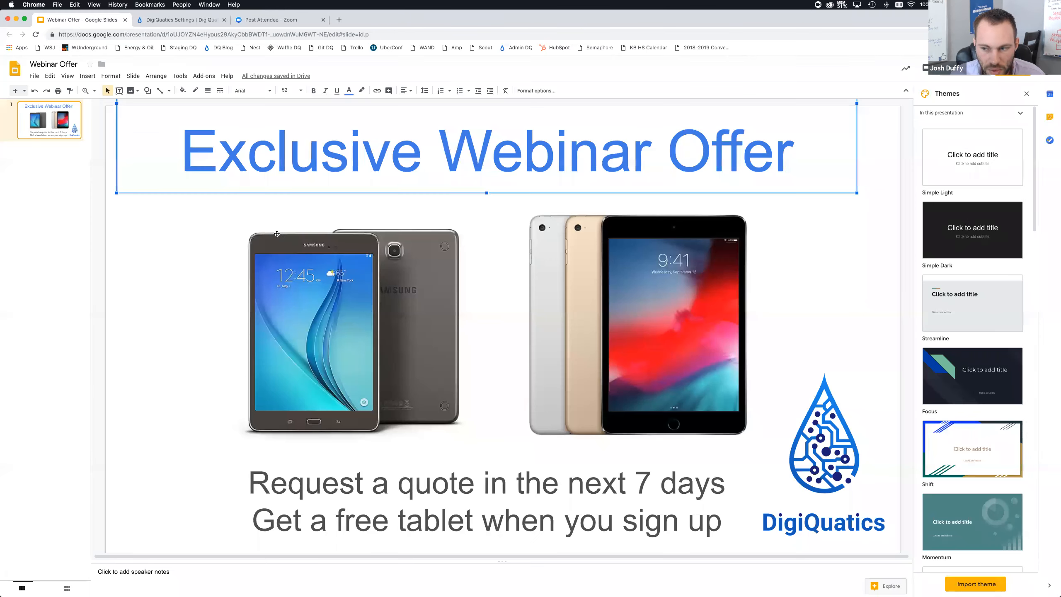
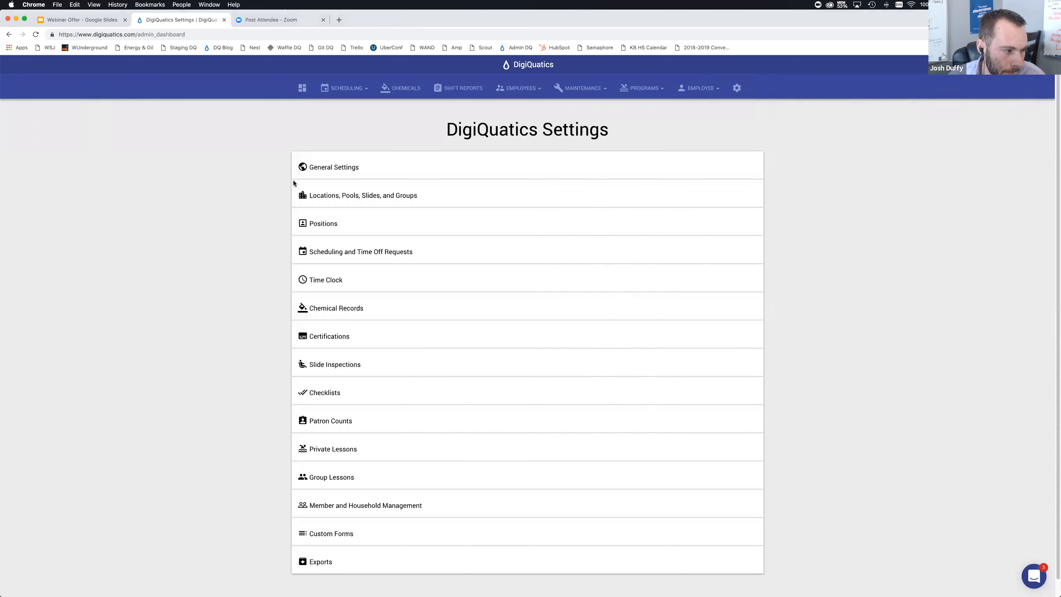
# Start a new MAHC Aquatic Facility Inspection Form submission from the Completed Forms list
pyautogui.click(571, 95)
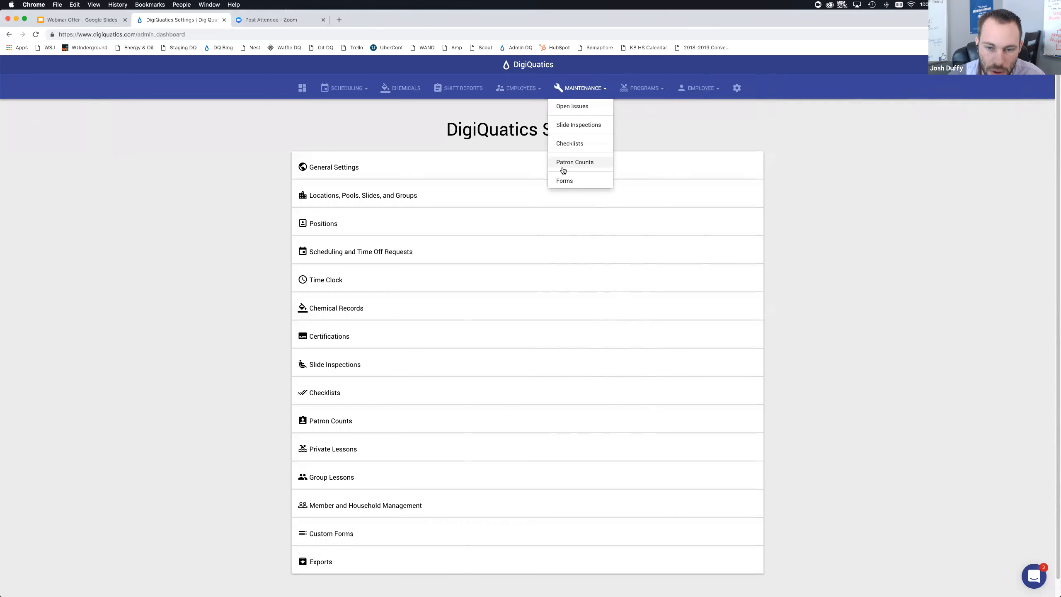
pyautogui.click(565, 182)
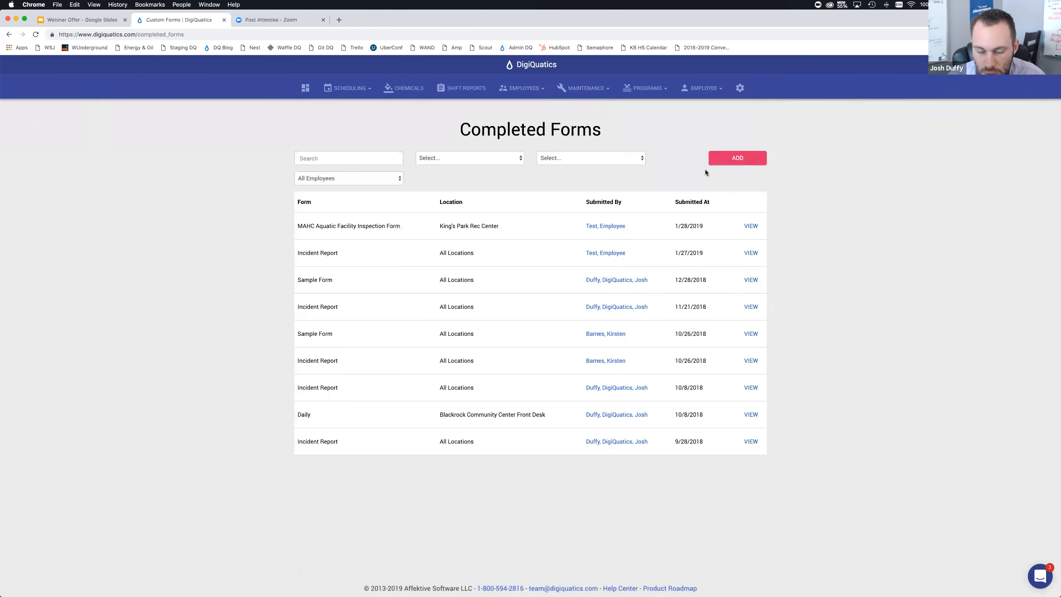
pyautogui.click(723, 155)
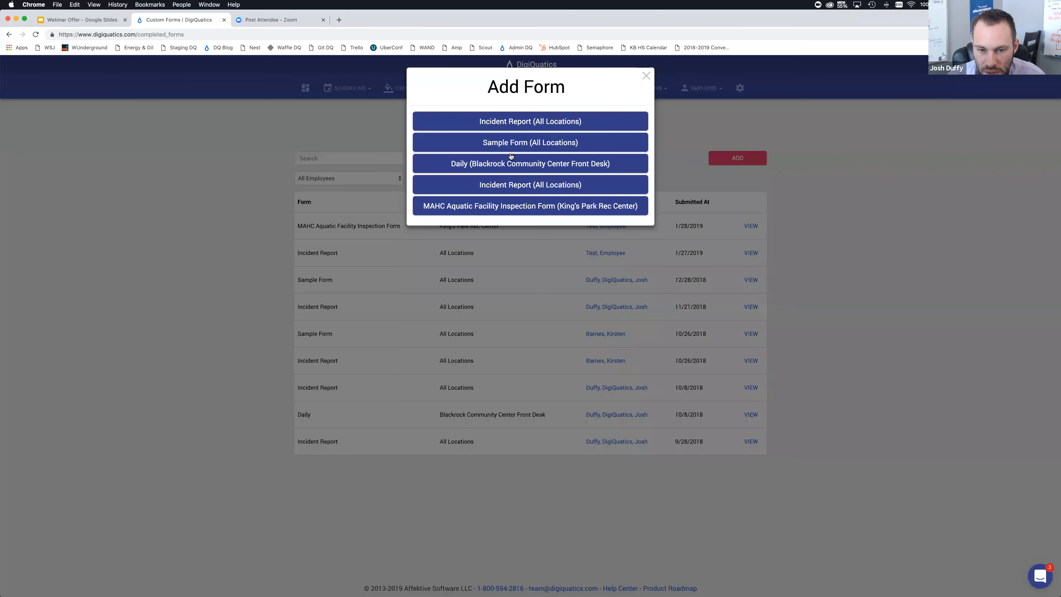
pyautogui.click(523, 208)
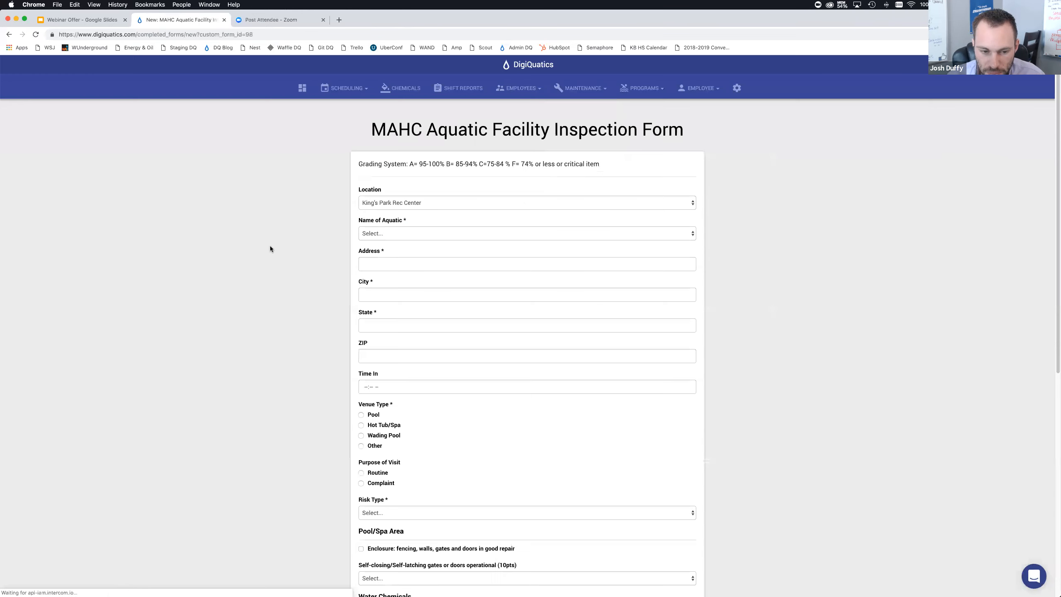
# Set Risk Type to 1 and Venue Type to Pool on the new inspection form
pyautogui.scroll(-3, 270, 248)
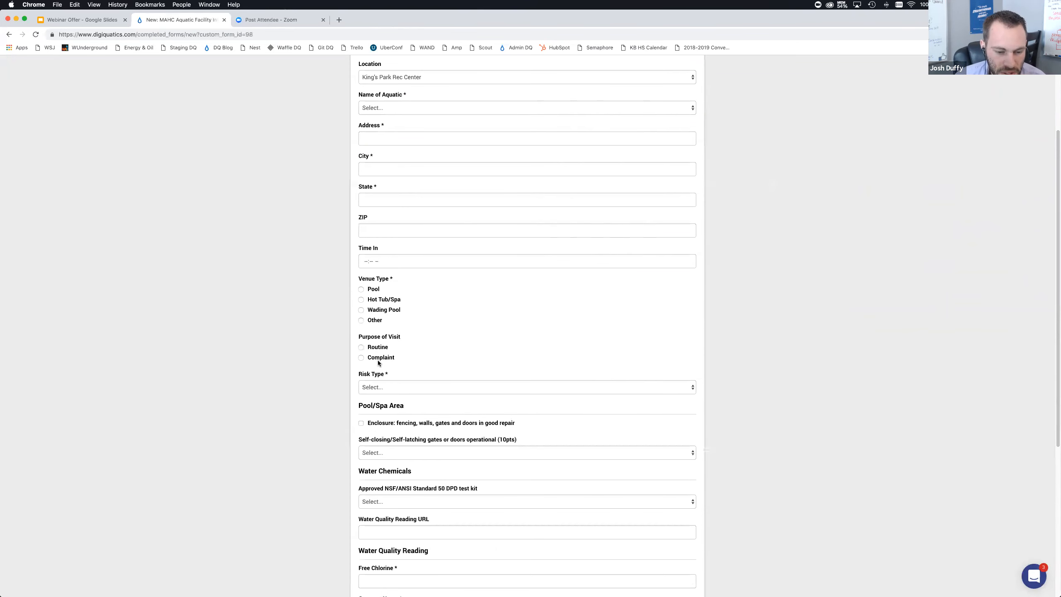
pyautogui.scroll(-2, 368, 359)
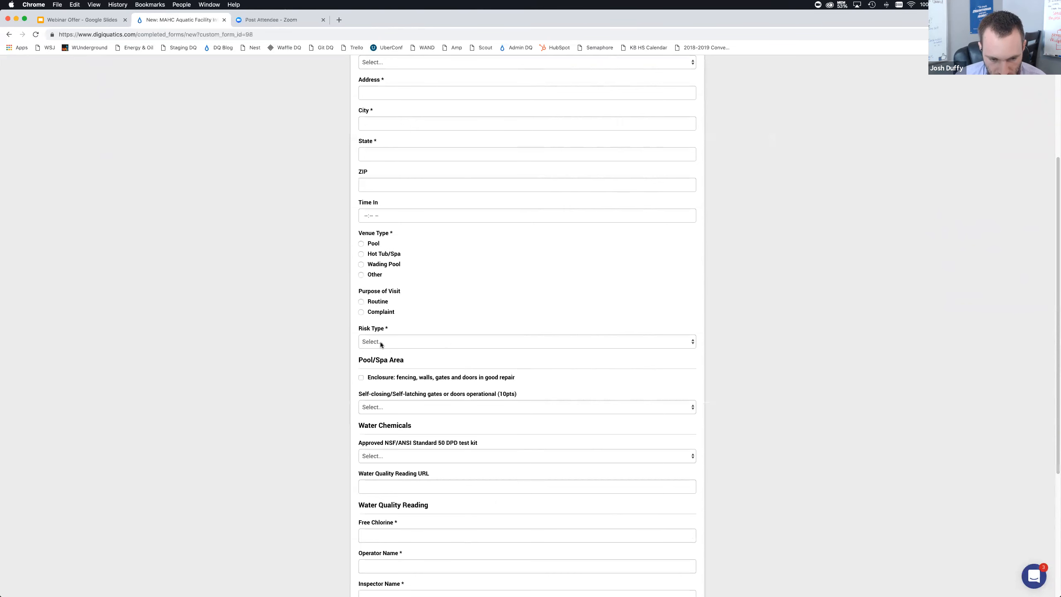
pyautogui.click(391, 342)
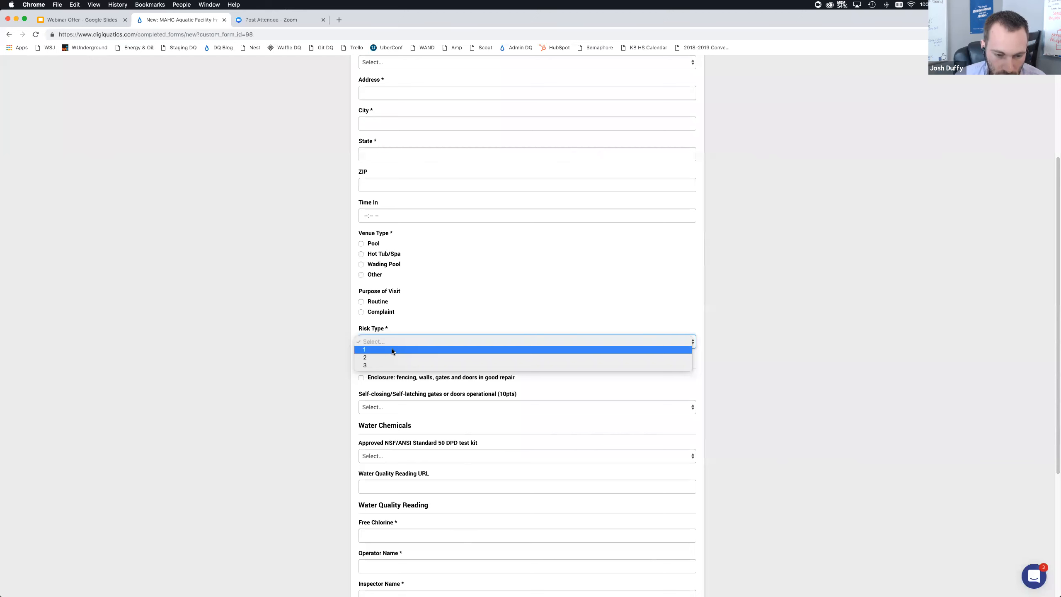
pyautogui.click(391, 349)
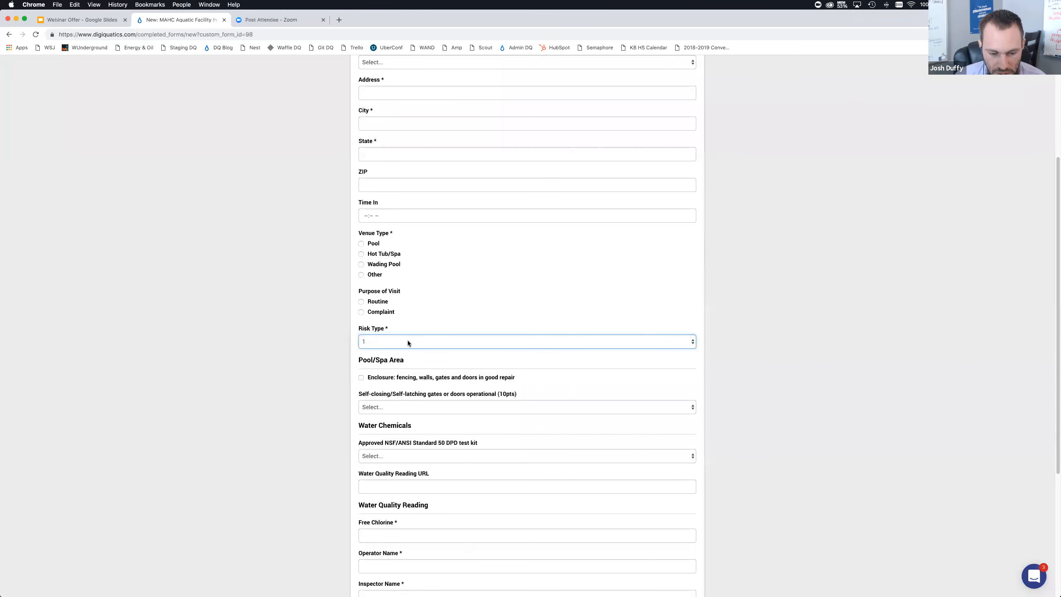
pyautogui.click(309, 337)
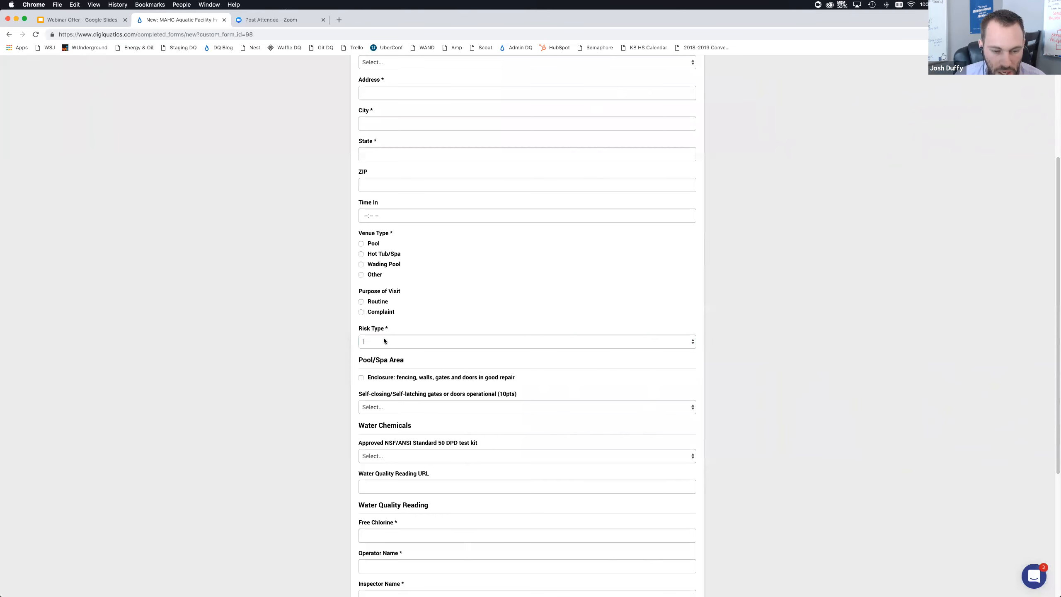
pyautogui.click(362, 244)
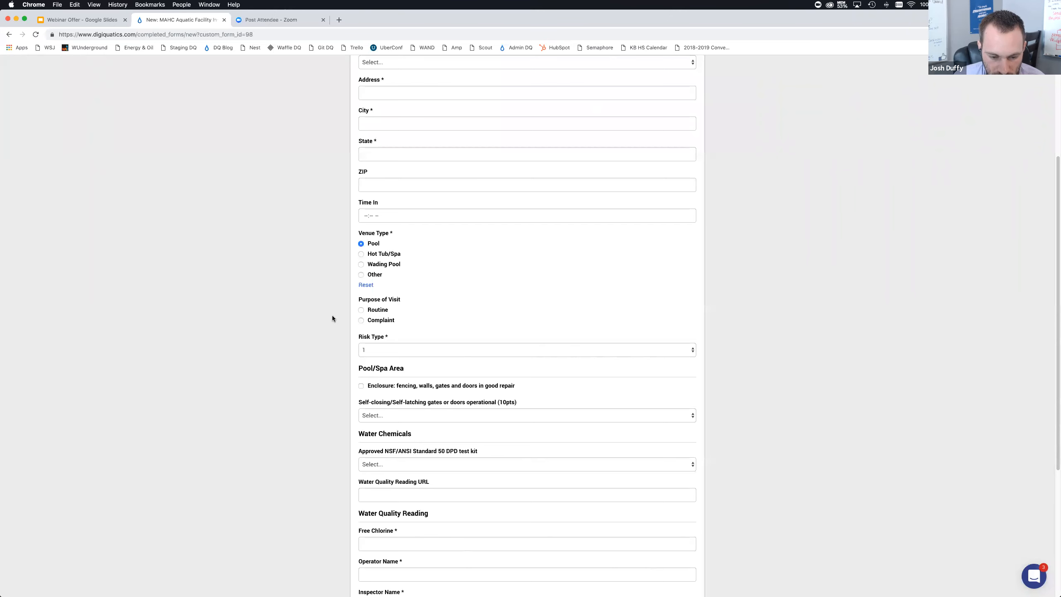
pyautogui.scroll(-3, 325, 356)
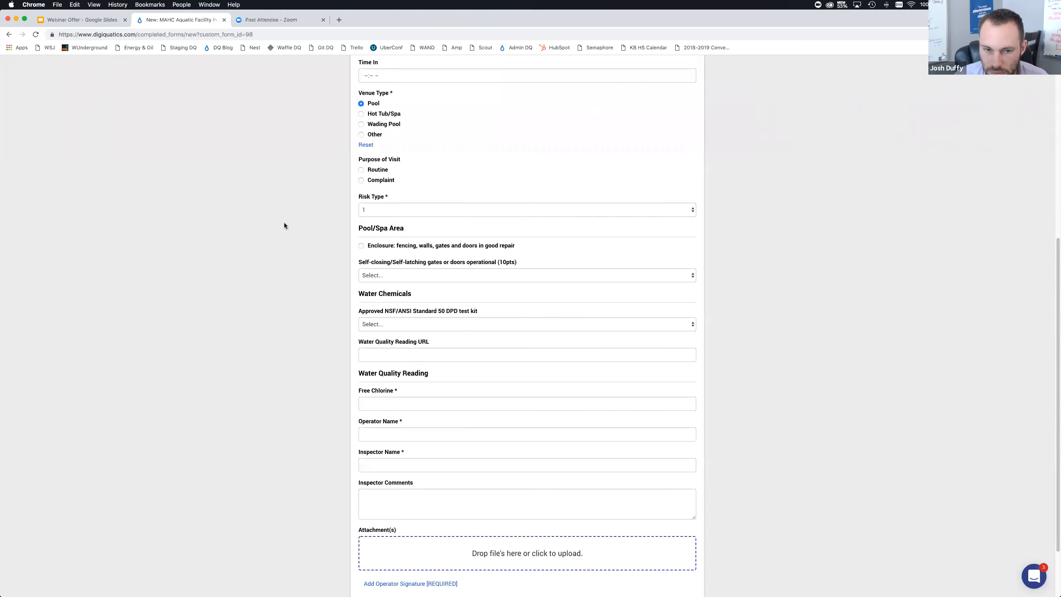
pyautogui.scroll(7, 283, 222)
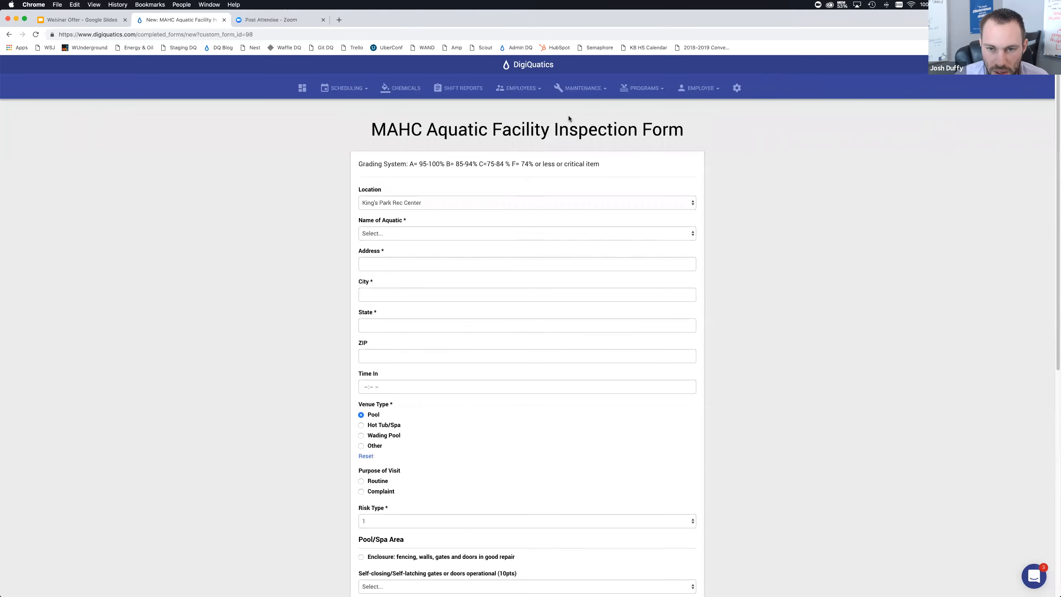
# Open the saved MAHC Aquatic Facility Inspection record from Completed Forms and review its field values
pyautogui.click(574, 95)
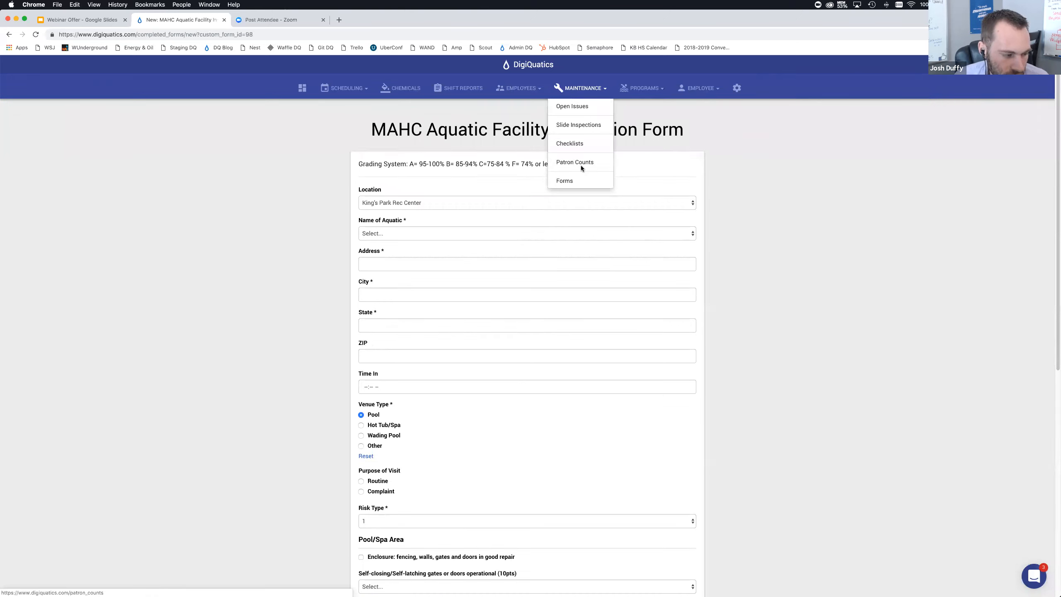
pyautogui.click(582, 179)
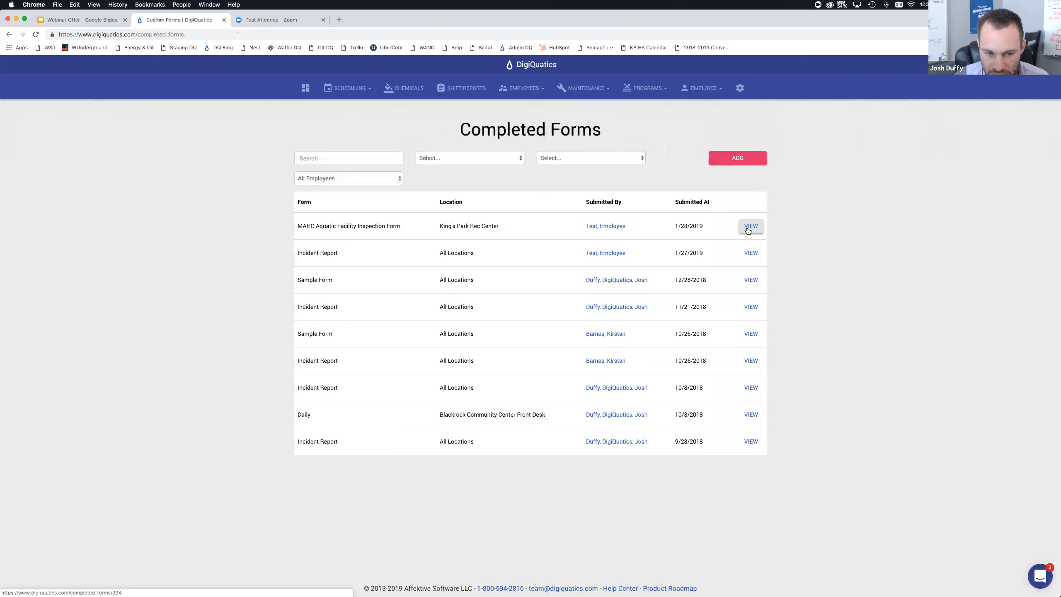
pyautogui.click(747, 228)
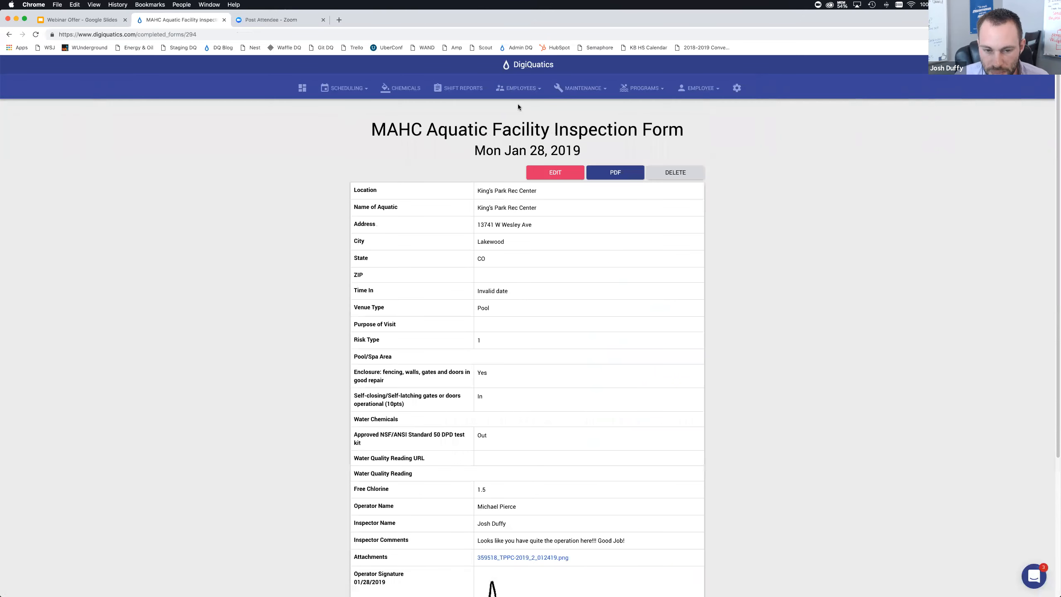
pyautogui.scroll(-5, 434, 209)
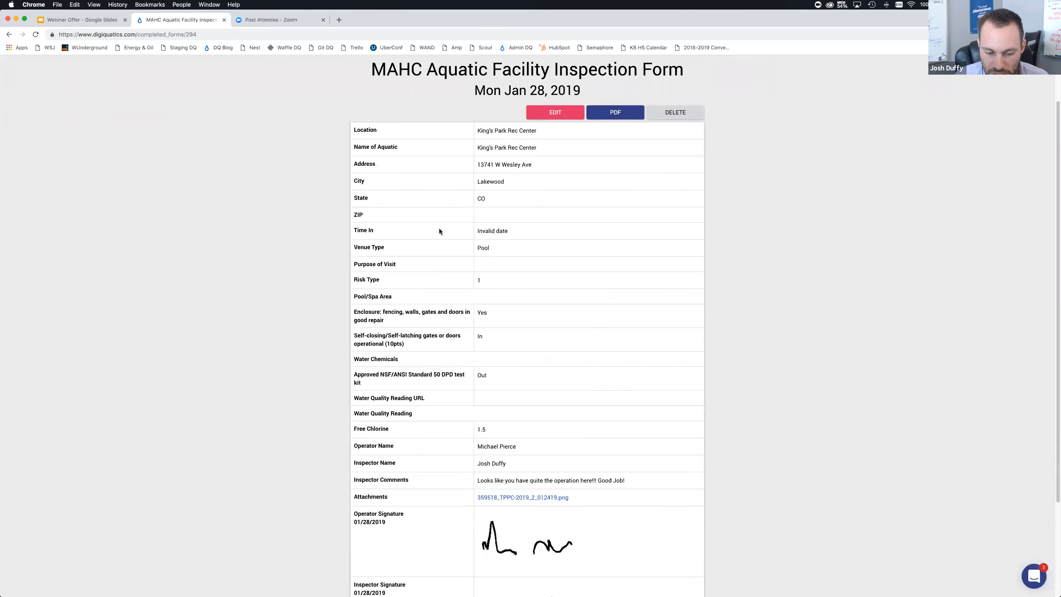
pyautogui.moveTo(405, 240); pyautogui.dragTo(376, 226)
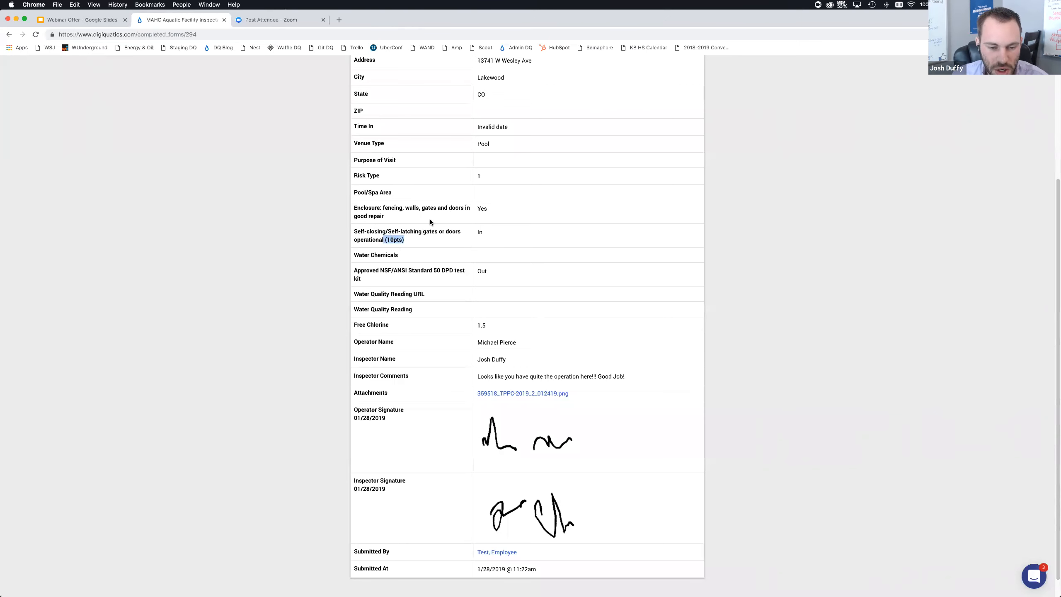
pyautogui.scroll(-1, 426, 225)
pyautogui.scroll(5, 460, 245)
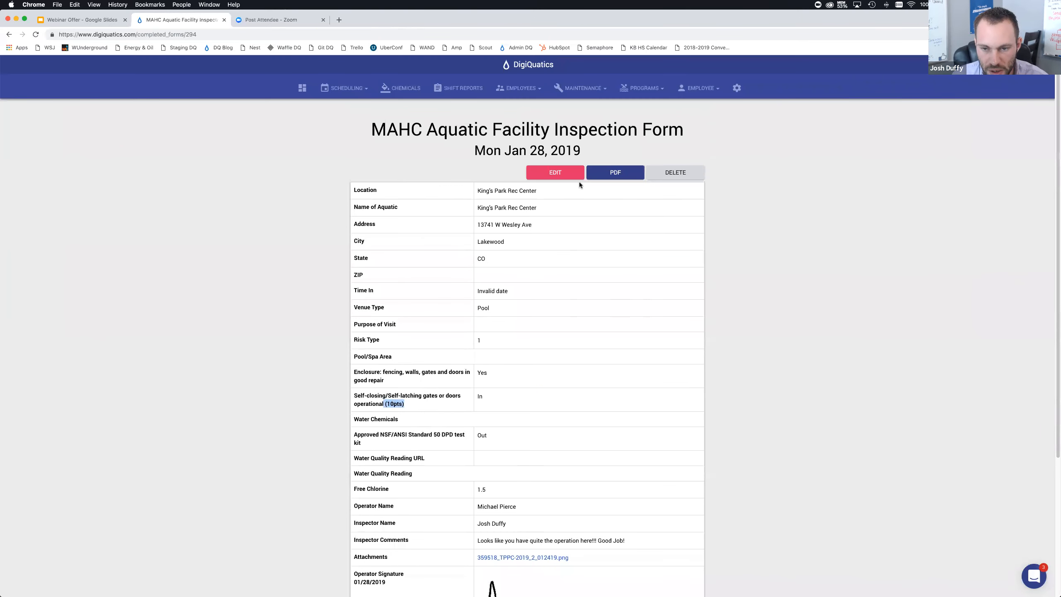
# Edit the saved record and replace the Inspector Comments with 90 IN, 10 OUT
pyautogui.click(574, 177)
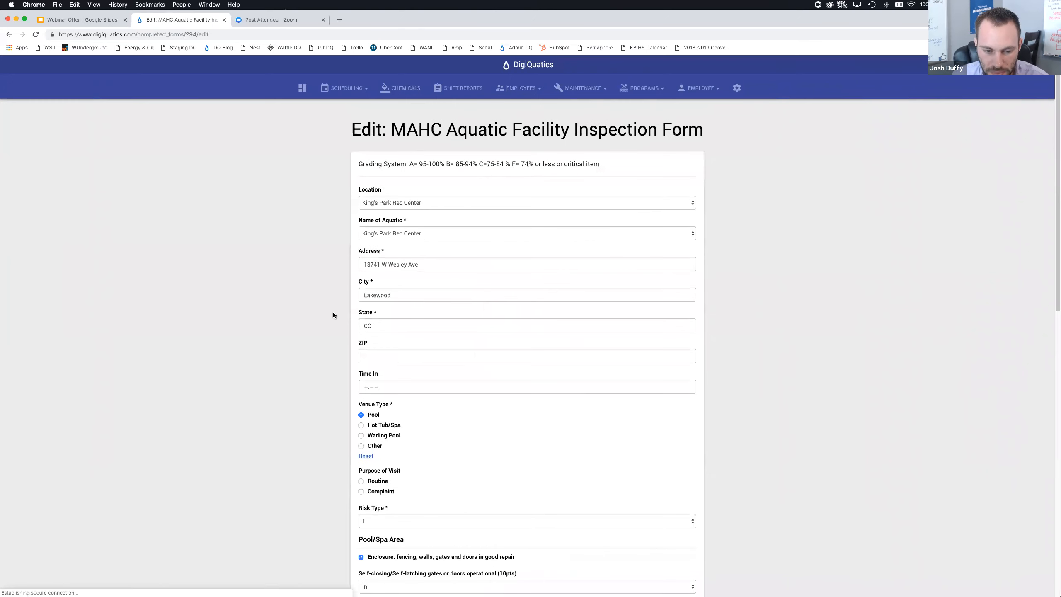
pyautogui.scroll(-20, 306, 346)
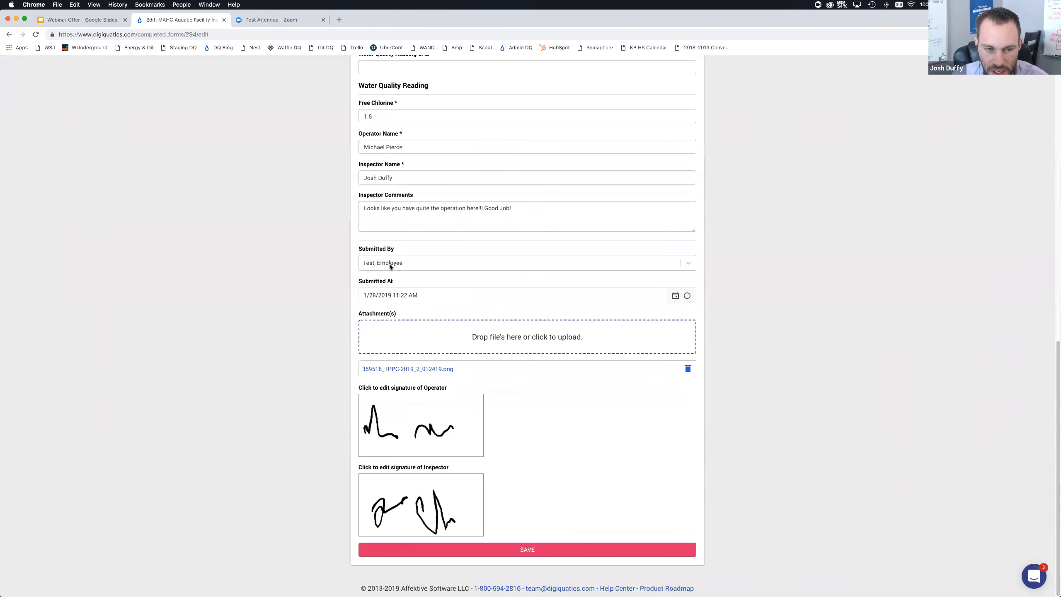
pyautogui.click(412, 206)
pyautogui.moveTo(542, 204); pyautogui.dragTo(346, 205)
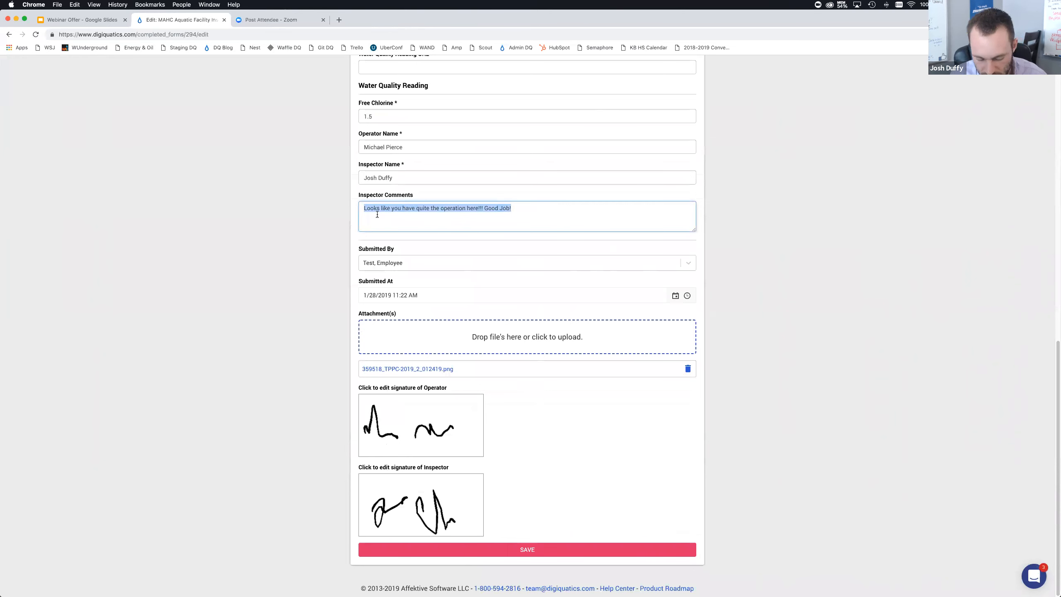
pyautogui.write('90')
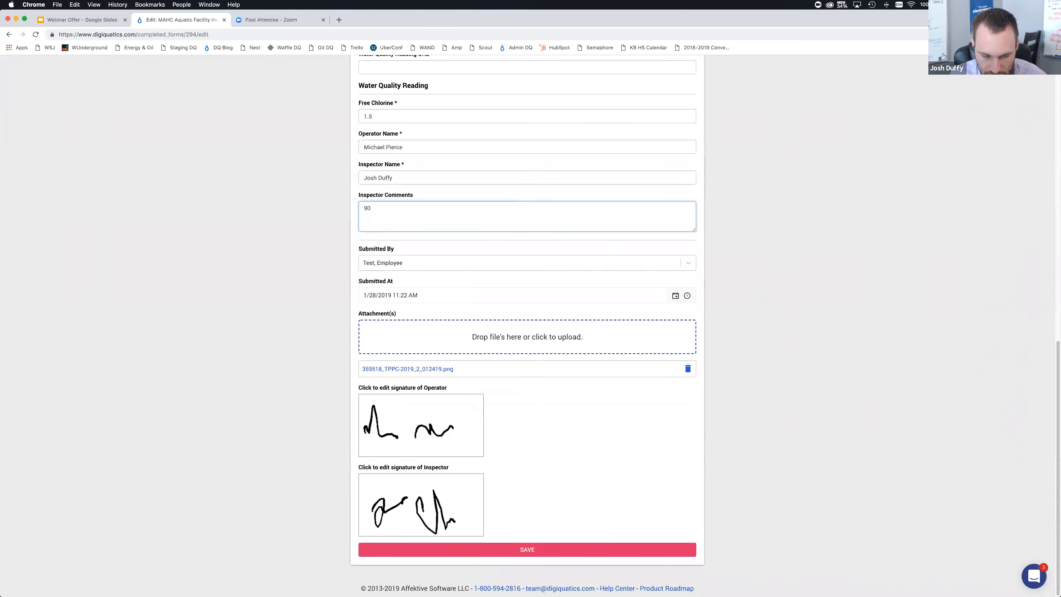
pyautogui.write(' IN,')
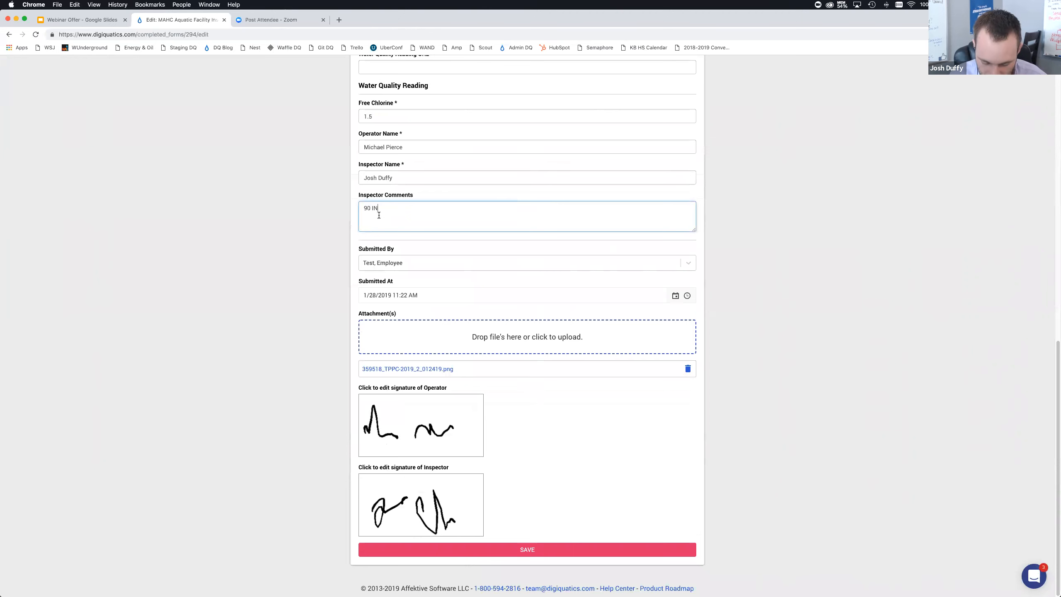
pyautogui.write(' 10')
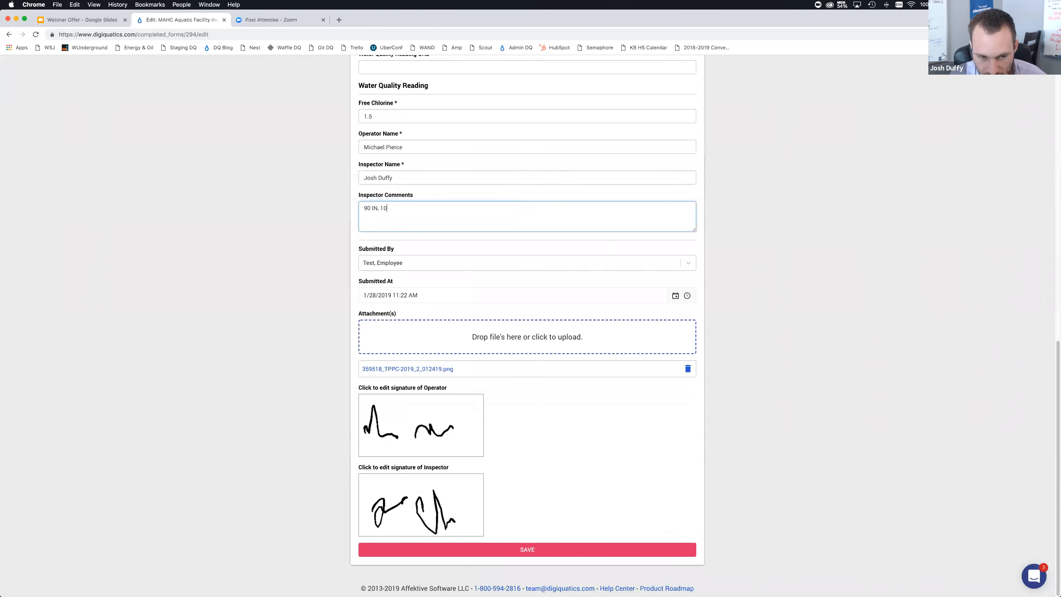
pyautogui.write(' OUT')
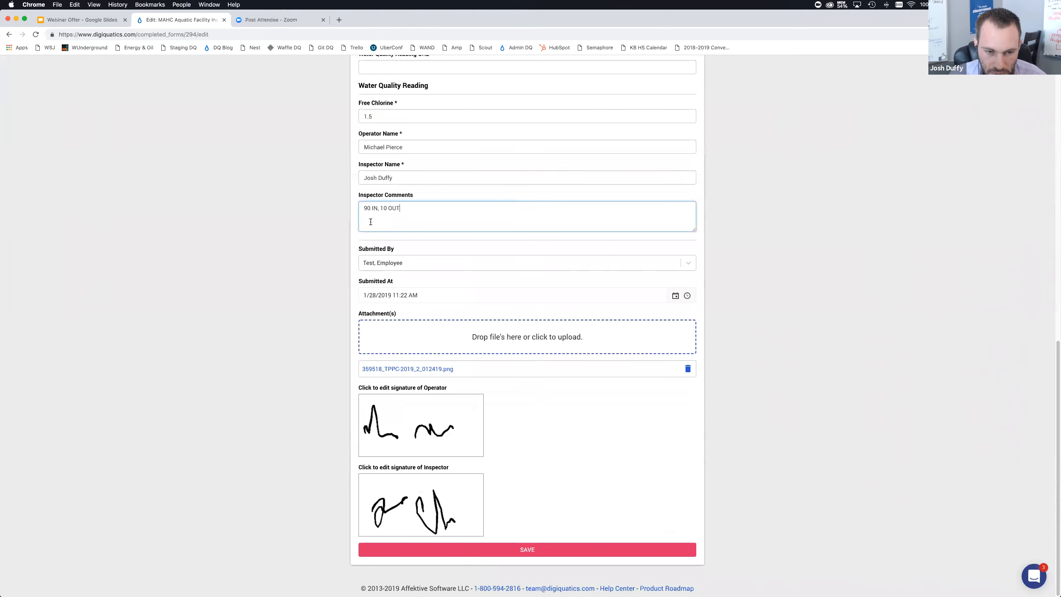
pyautogui.click(239, 236)
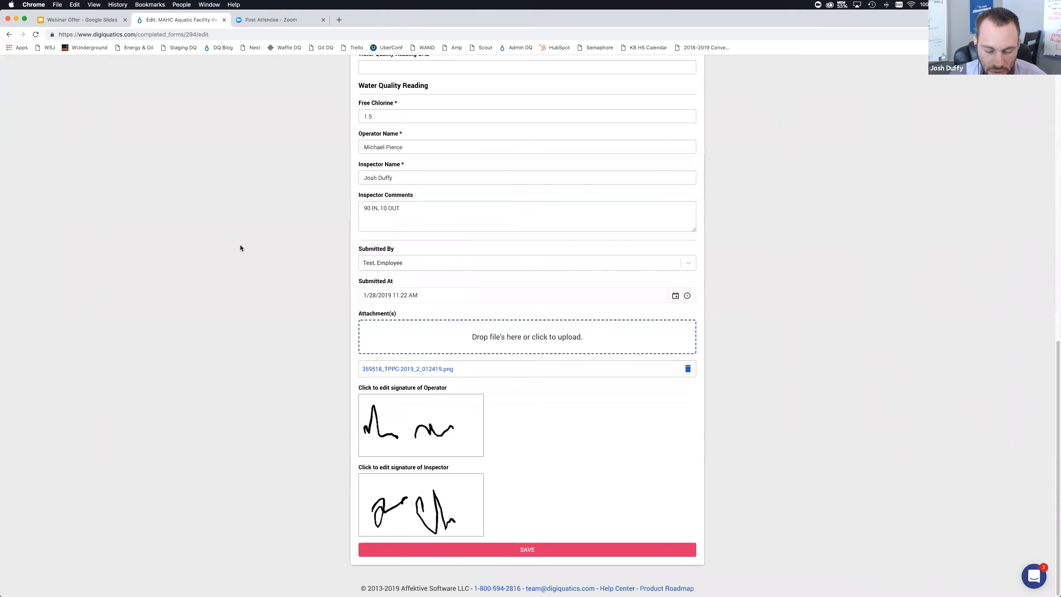
pyautogui.scroll(20, 306, 272)
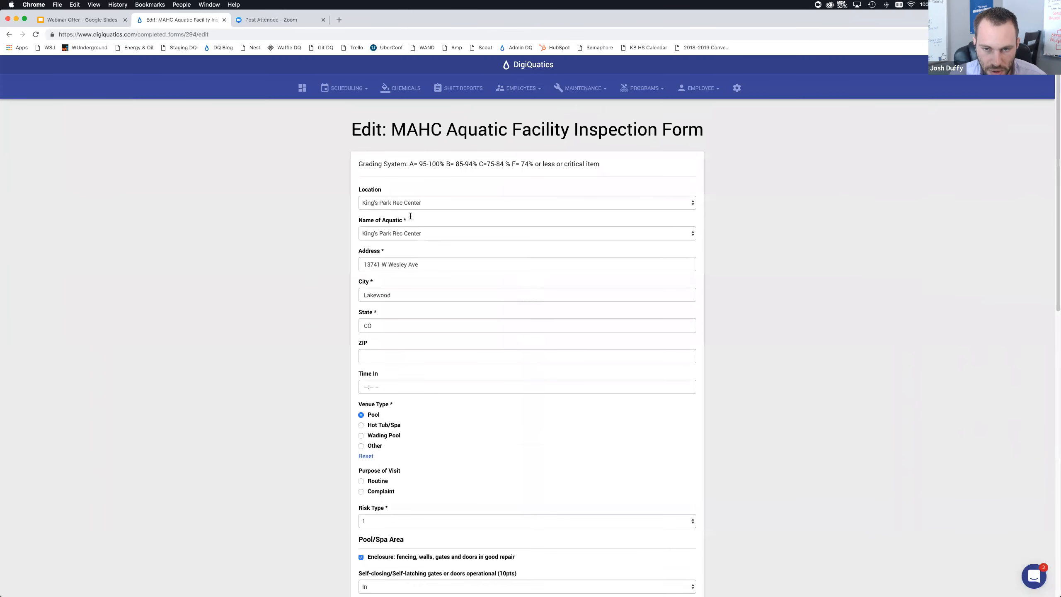
# Open a new Private Lesson Request form from the private lessons page
pyautogui.click(583, 88)
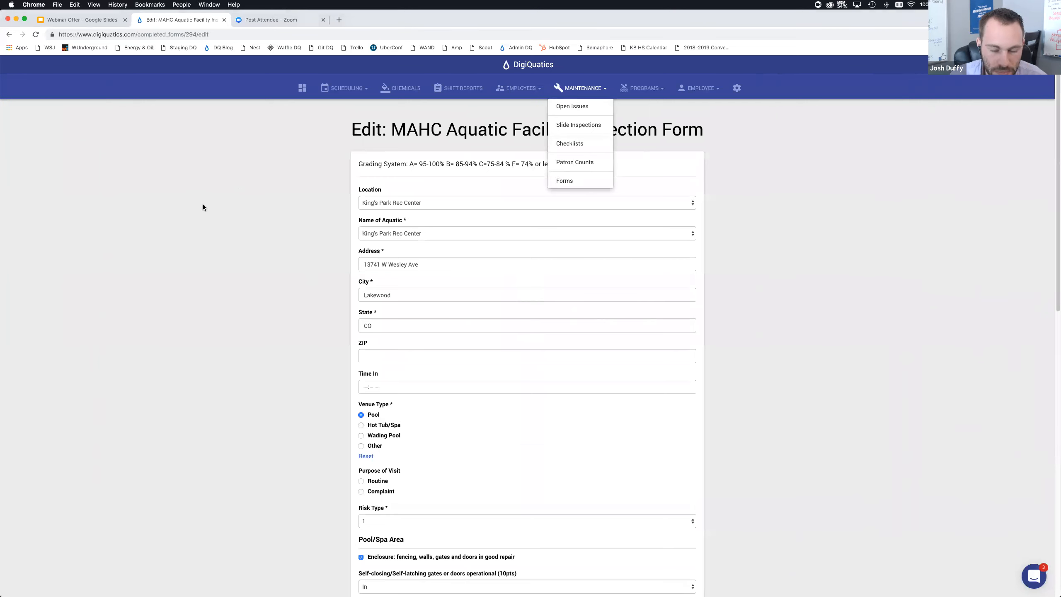
pyautogui.click(232, 210)
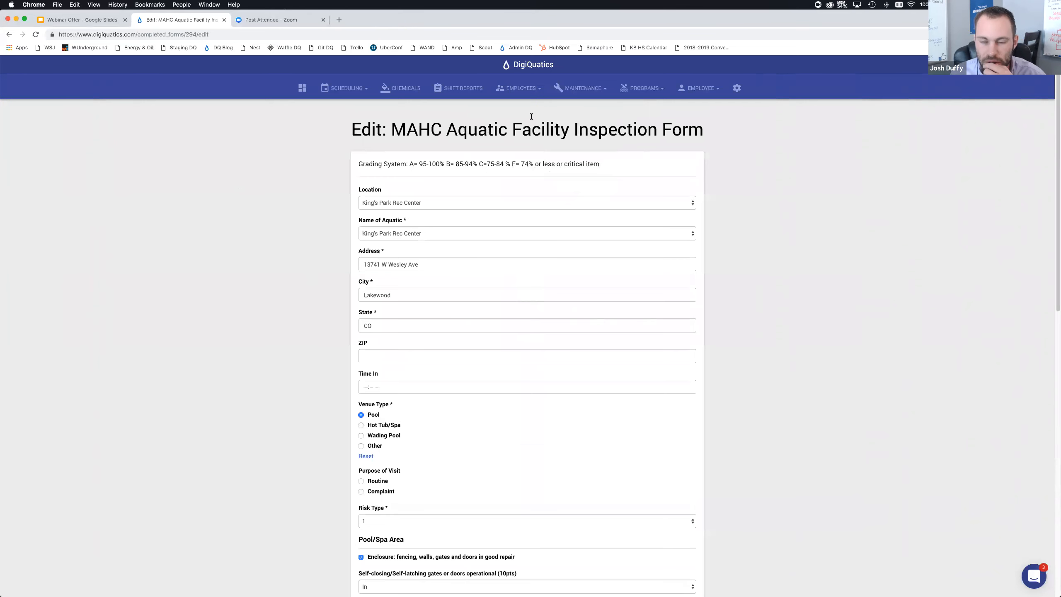
pyautogui.click(643, 88)
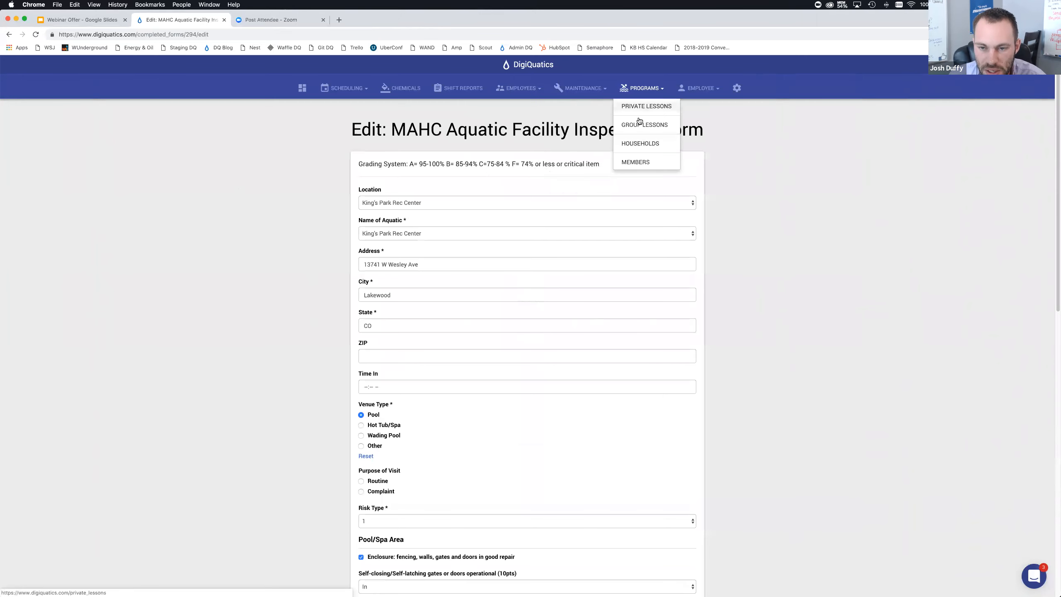
pyautogui.click(639, 118)
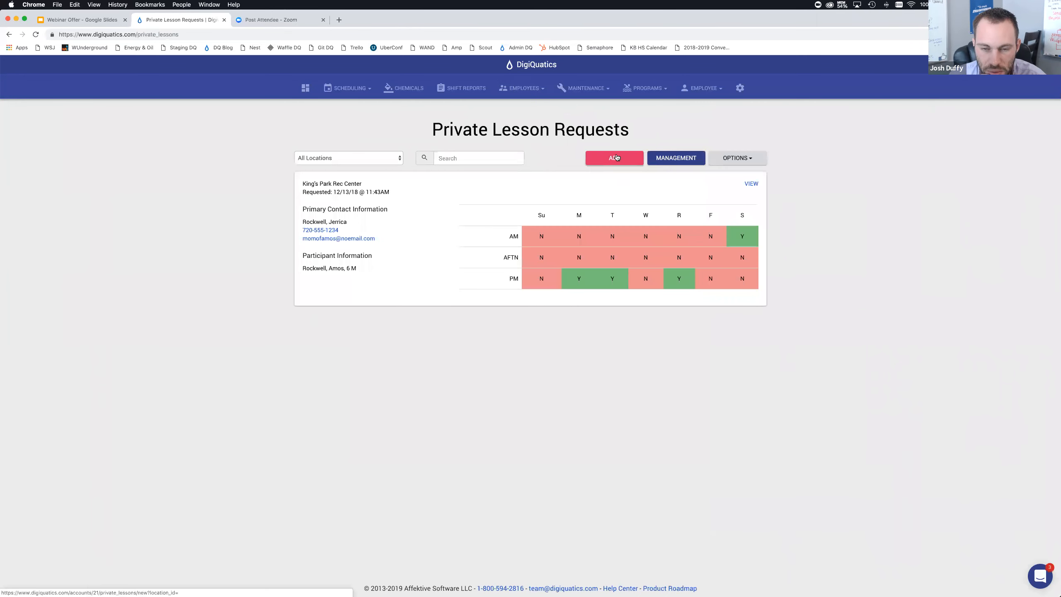
pyautogui.click(615, 158)
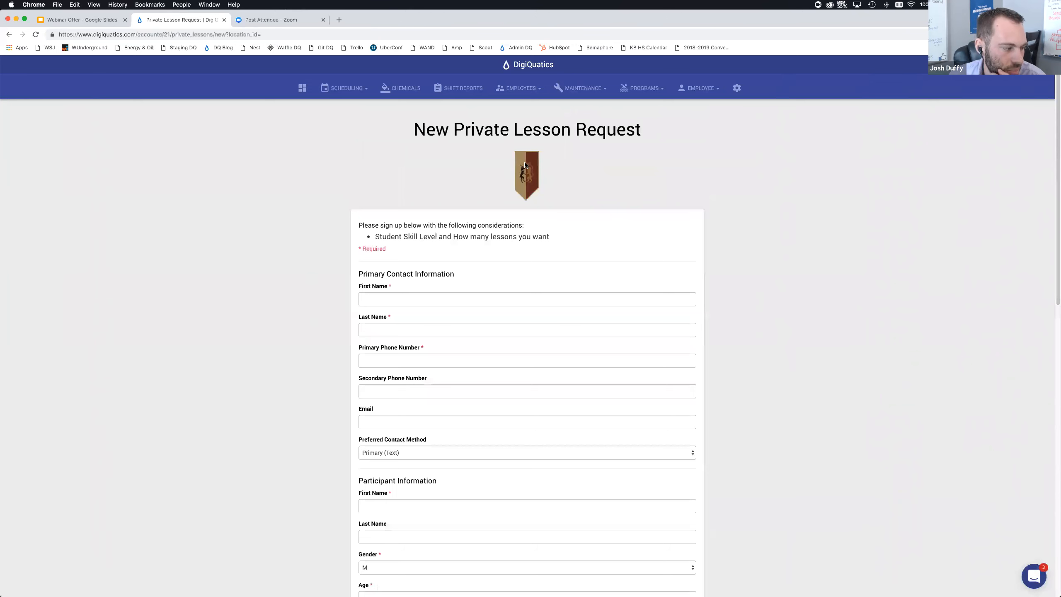
# Return to the Completed Forms list, then open the DigiQuatics settings page
pyautogui.click(575, 93)
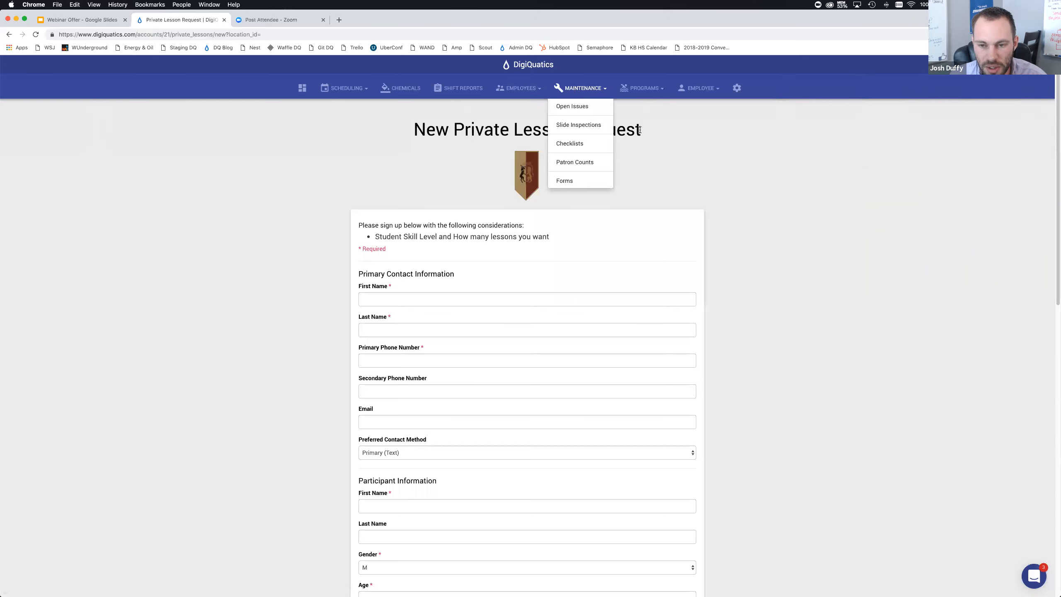
pyautogui.click(597, 182)
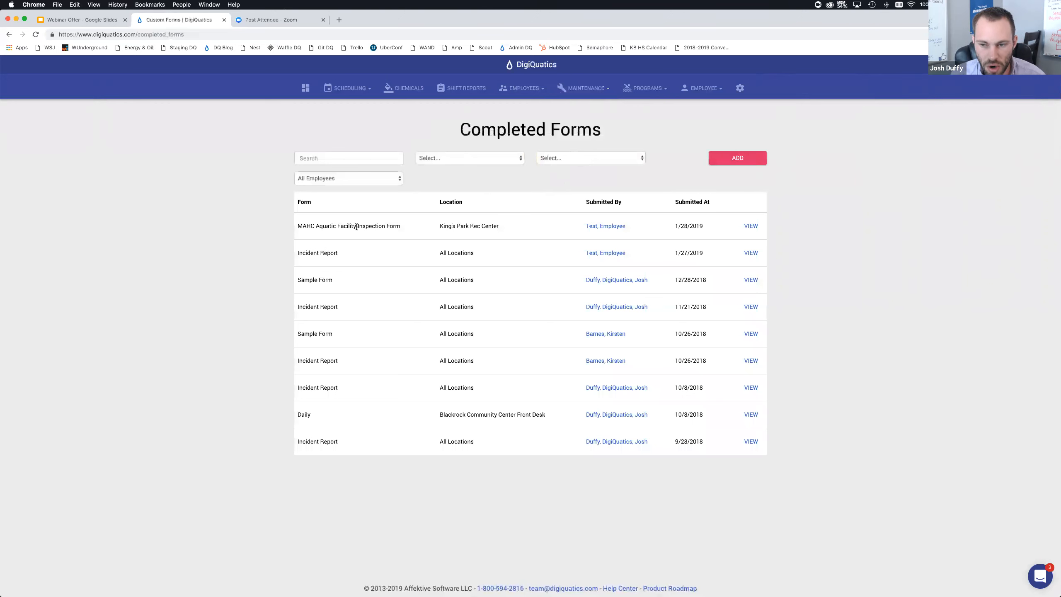
pyautogui.click(740, 88)
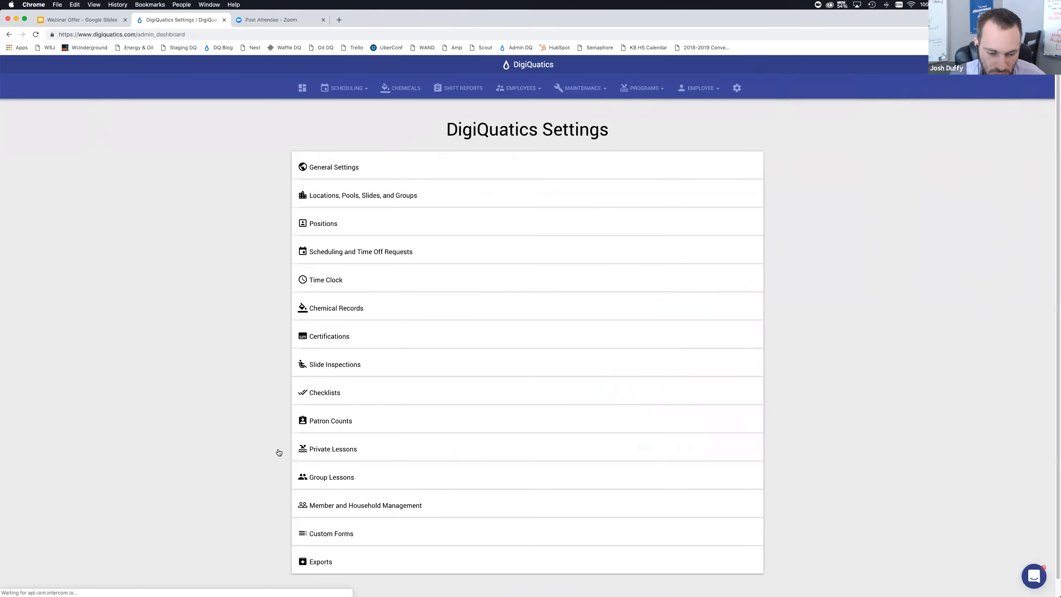
# Expand the Custom Forms section of the settings page and review the list of custom forms
pyautogui.click(329, 533)
pyautogui.scroll(-5, 329, 533)
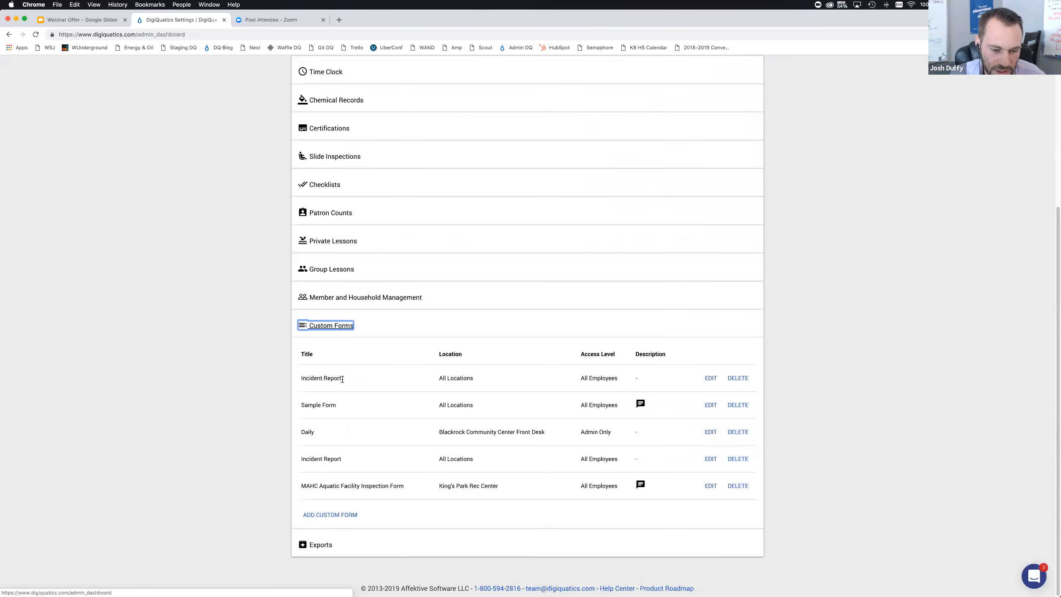
pyautogui.click(324, 377)
pyautogui.moveTo(325, 378); pyautogui.dragTo(301, 379)
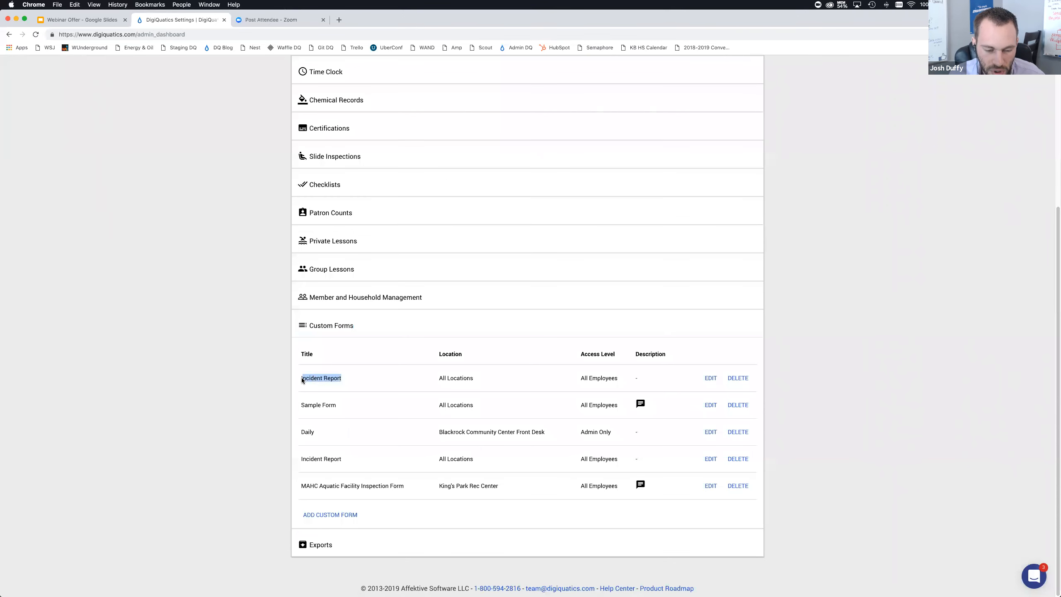
pyautogui.click(277, 369)
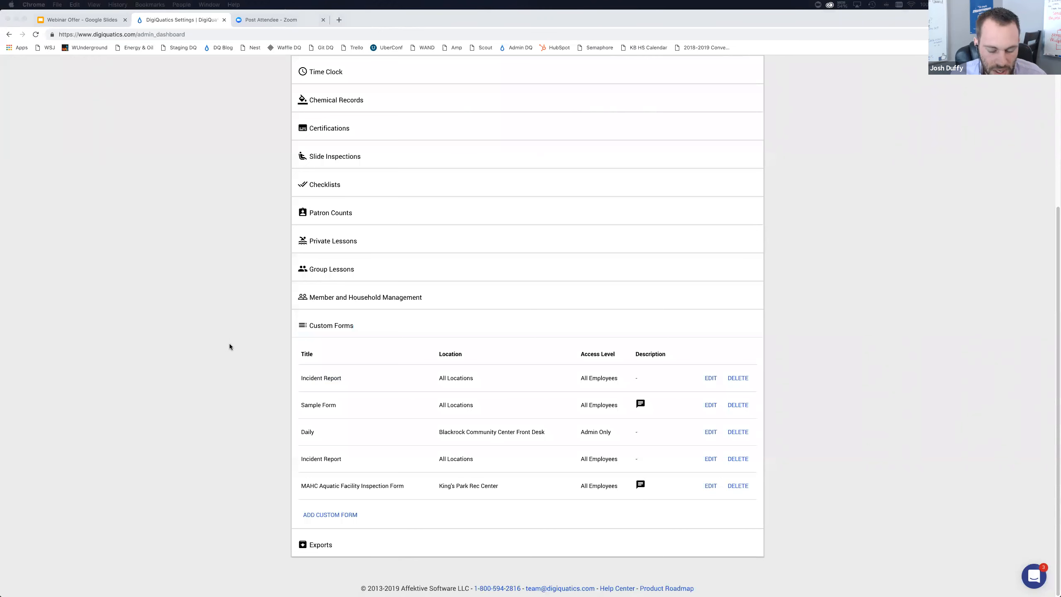
pyautogui.click(225, 362)
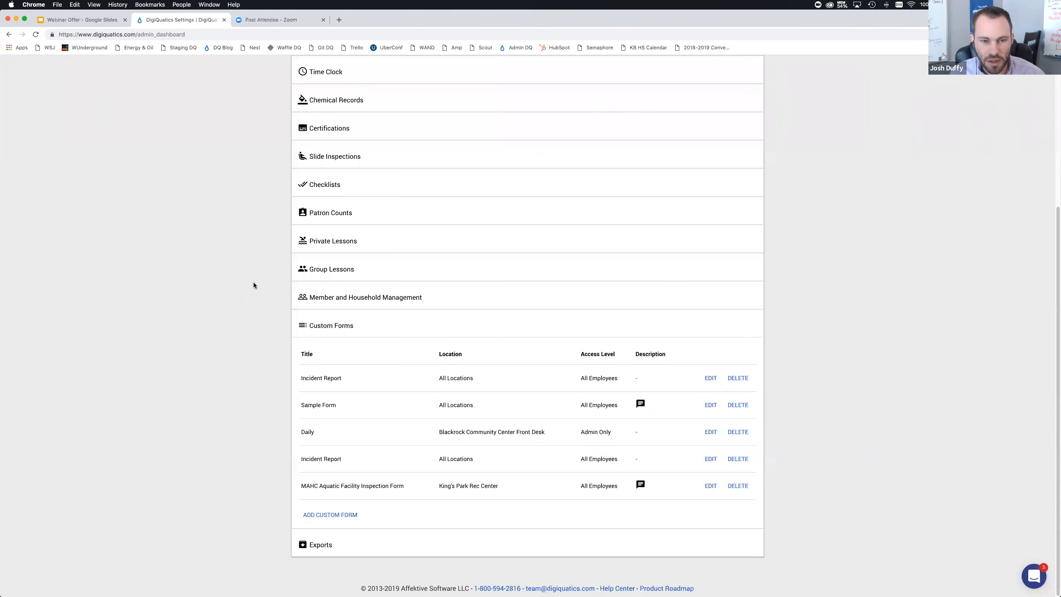
# Open the Completed Forms list from the Maintenance menu and look over the submitted forms
pyautogui.scroll(5, 260, 281)
pyautogui.click(583, 88)
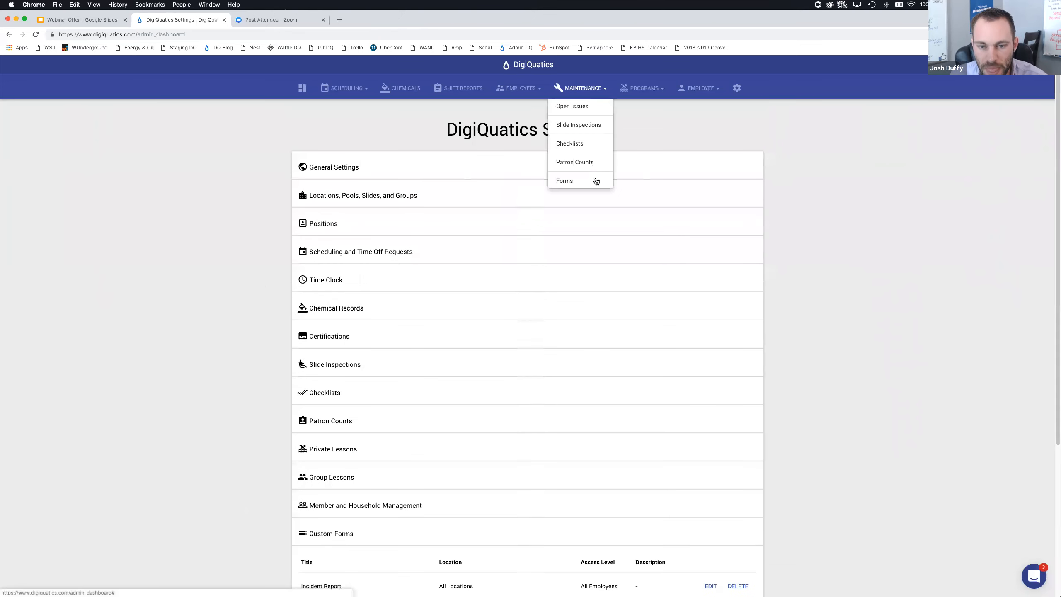
pyautogui.click(596, 181)
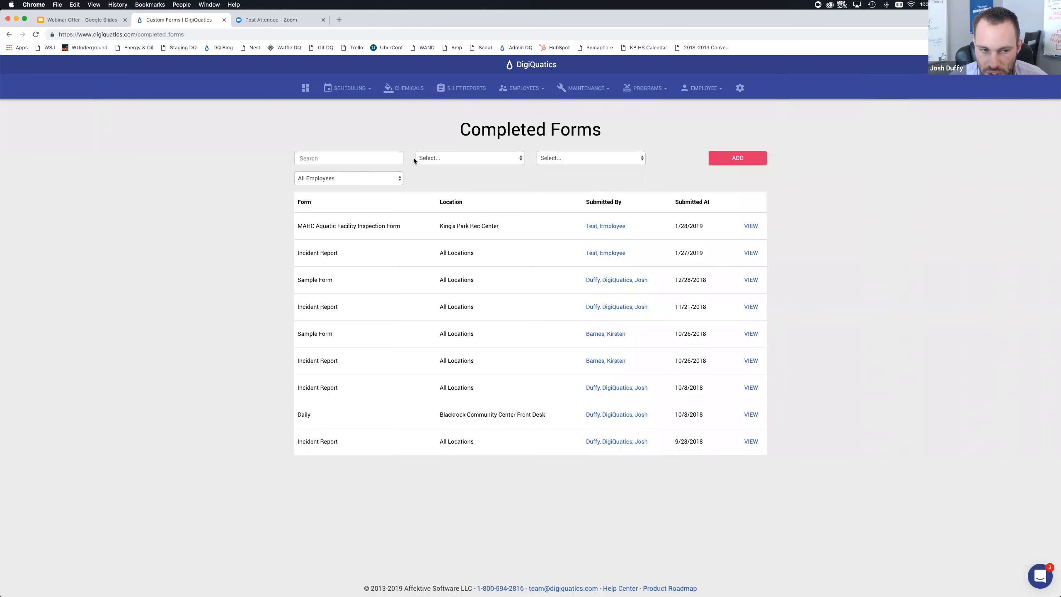
pyautogui.click(382, 157)
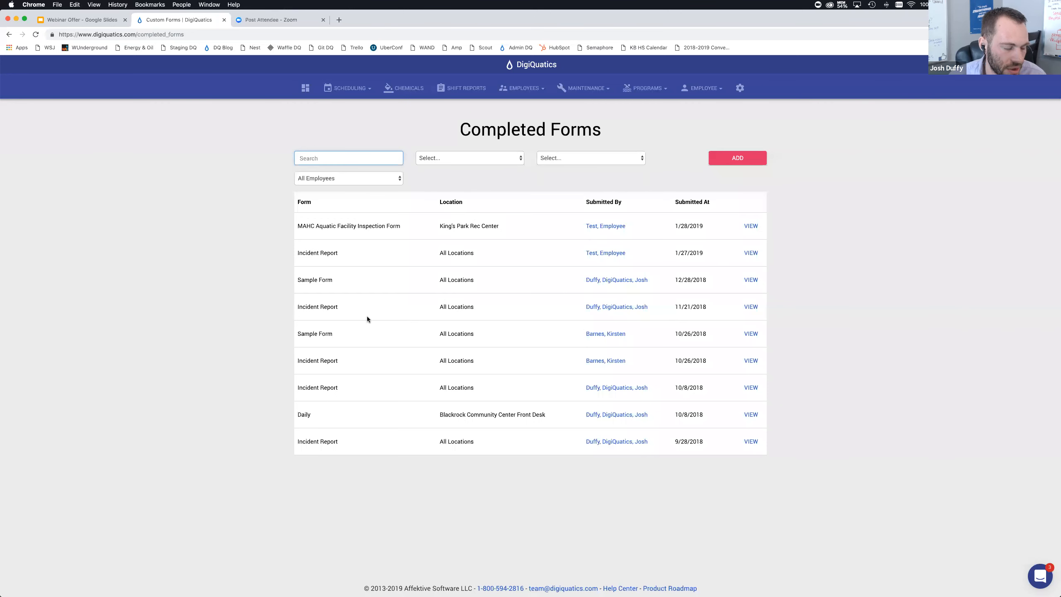
pyautogui.click(285, 303)
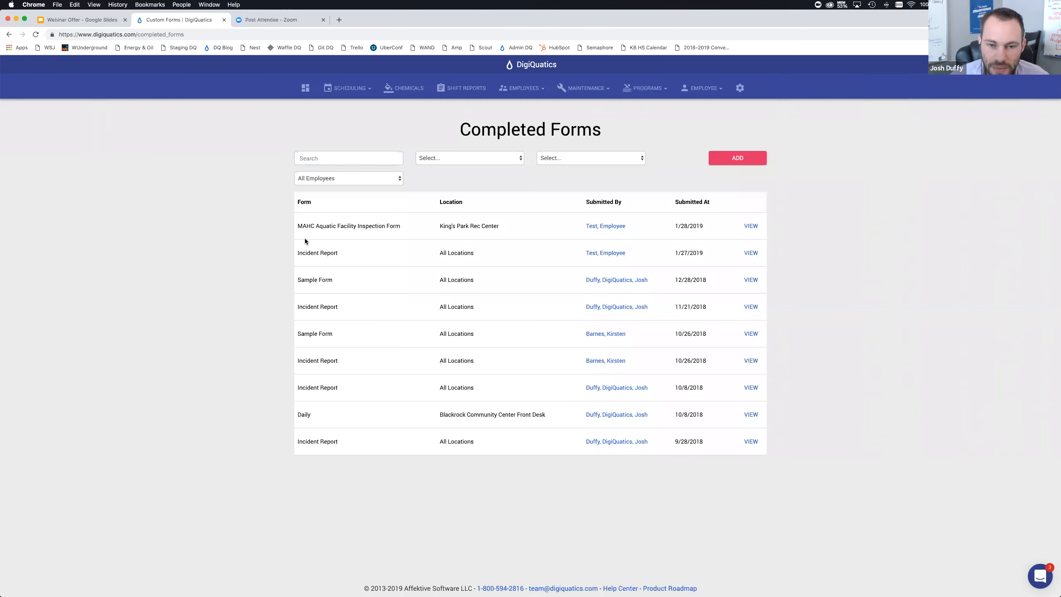
# Return to the settings' Custom Forms section and open the MAHC Aquatic Facility Inspection Form for editing
pyautogui.click(578, 99)
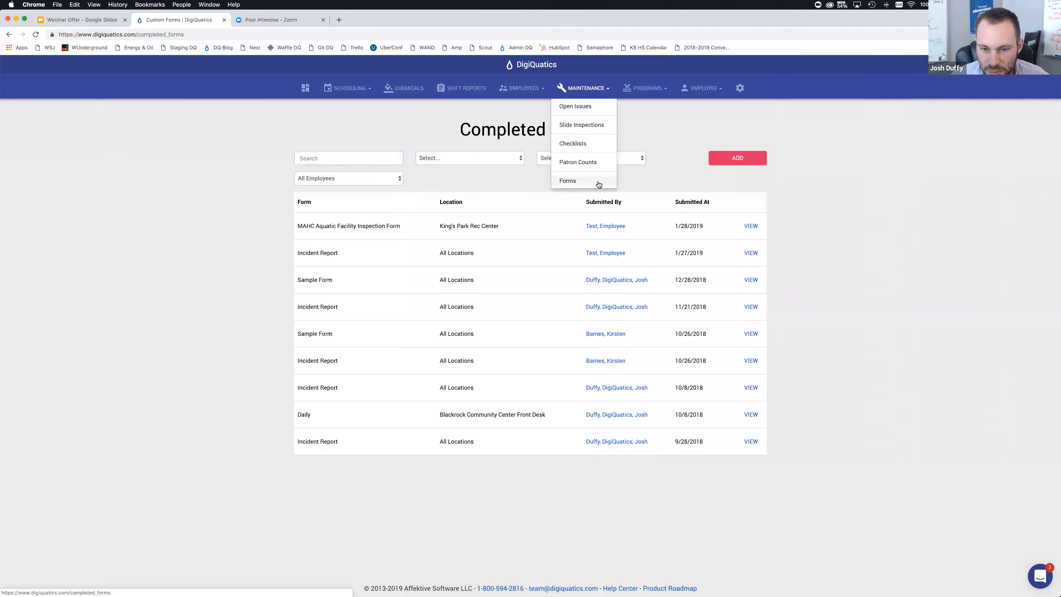
pyautogui.click(661, 172)
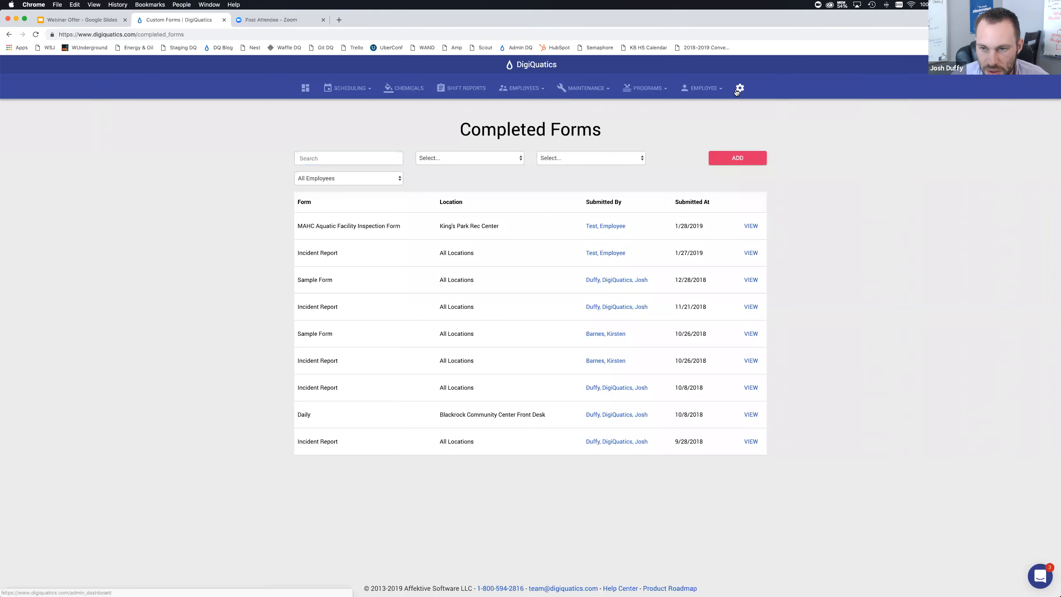
pyautogui.click(737, 91)
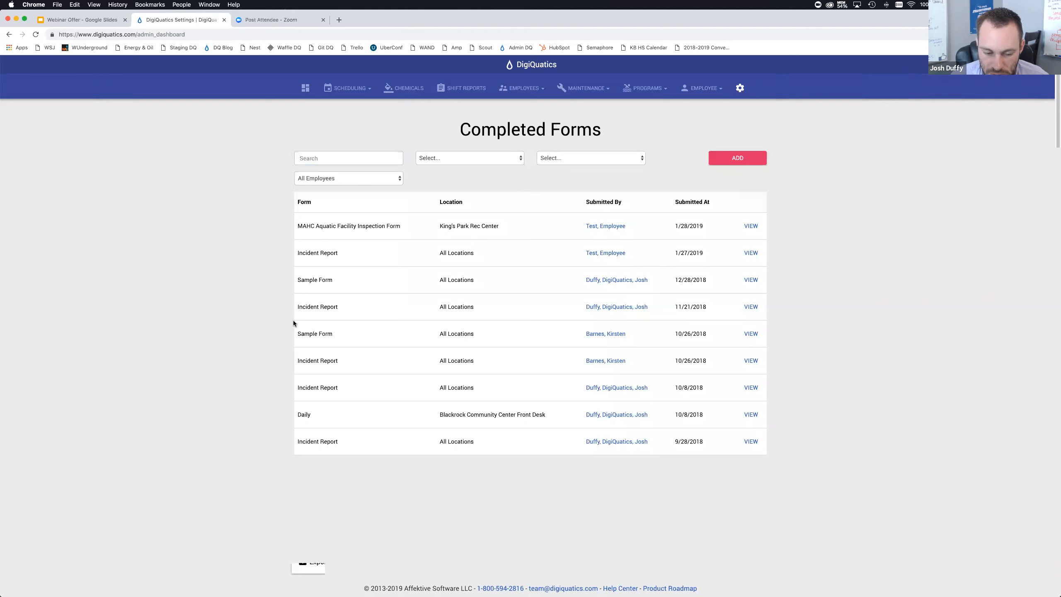
pyautogui.click(331, 534)
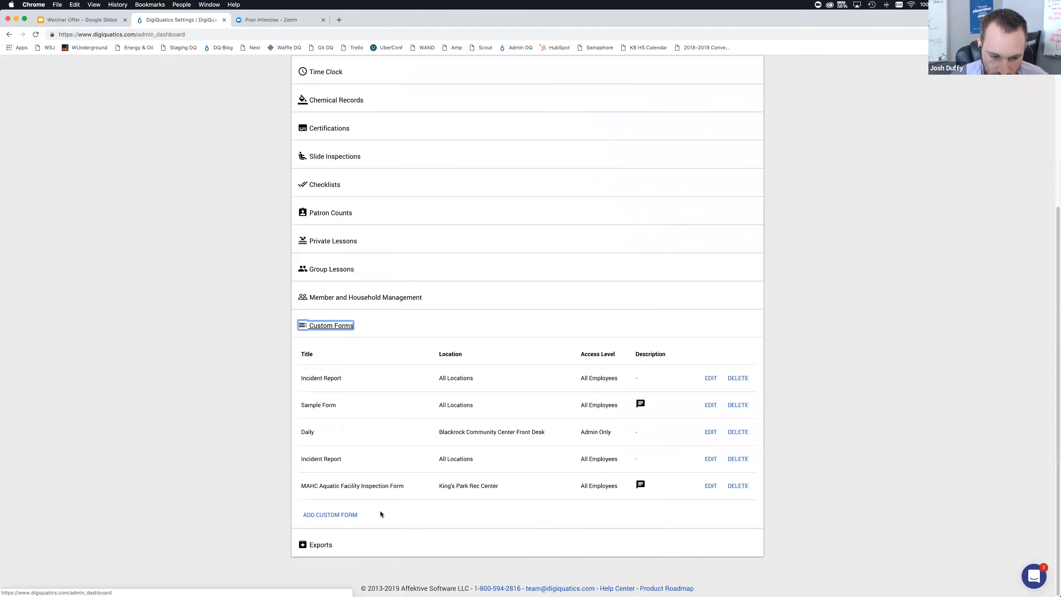
pyautogui.click(710, 378)
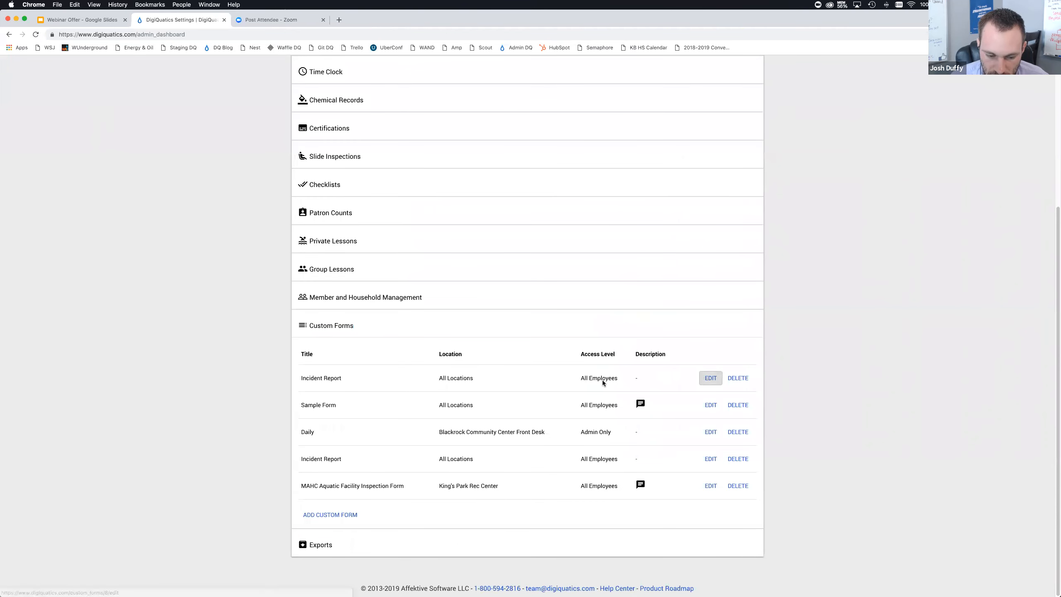
pyautogui.hotkey('ctrl', 'Up')
pyautogui.click(325, 334)
pyautogui.click(9, 35)
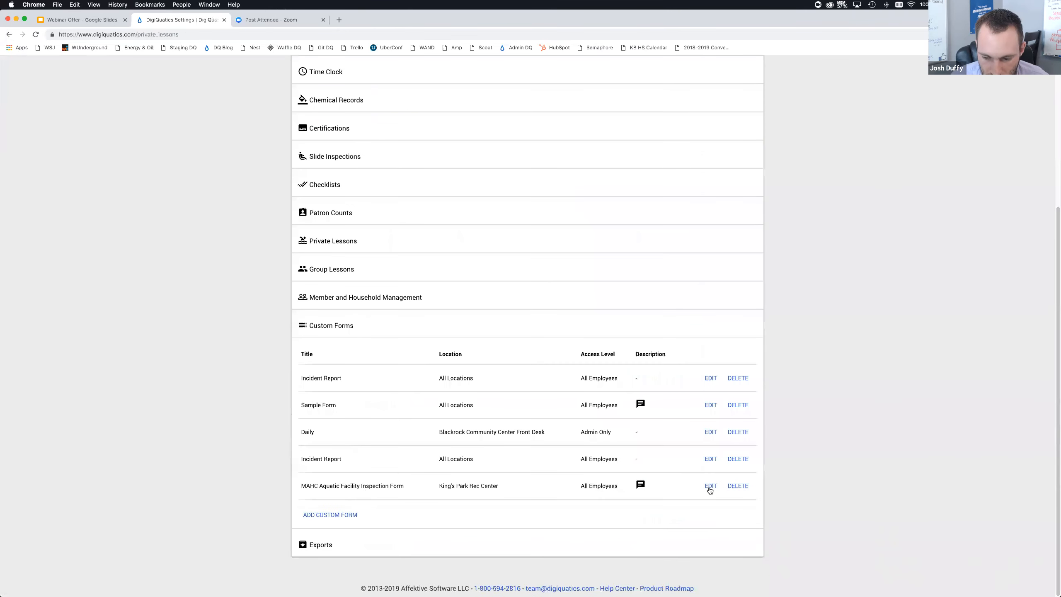
pyautogui.click(710, 487)
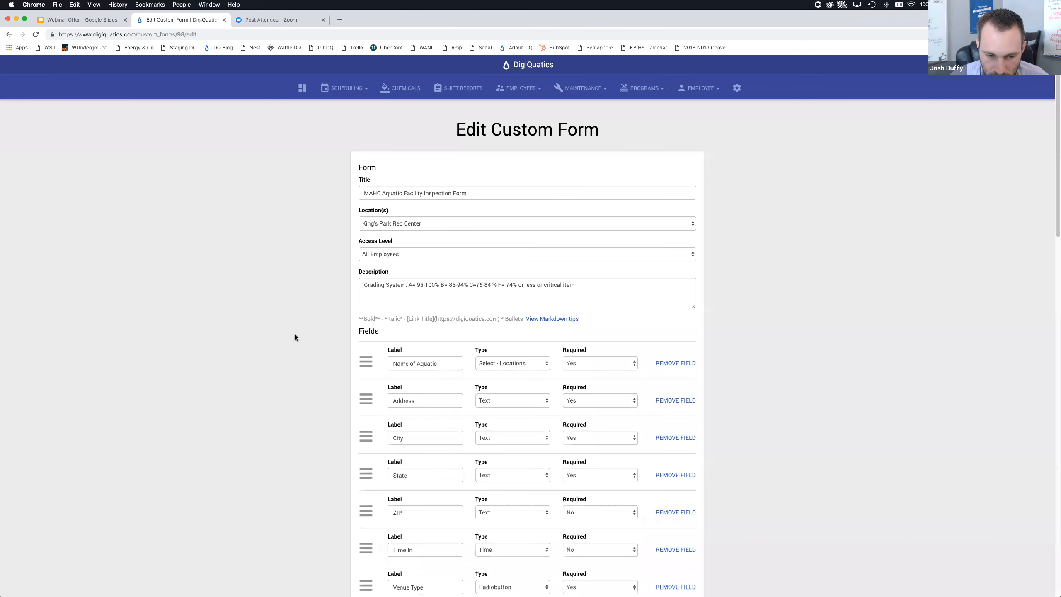
# Add two more employees to the form's Send Completed Form Notifications To recipients
pyautogui.scroll(-20, 271, 319)
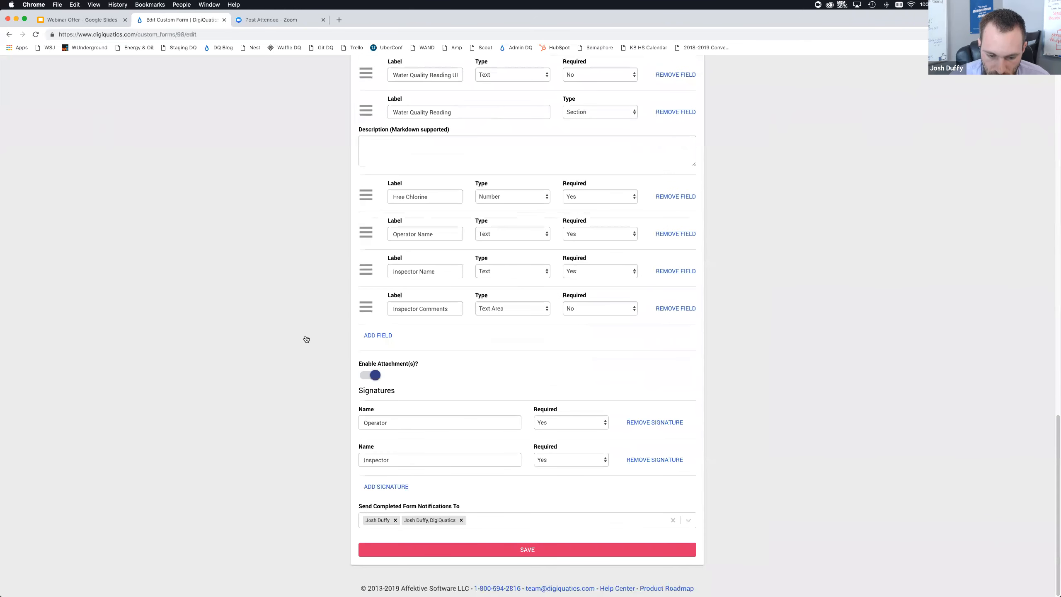
pyautogui.click(489, 529)
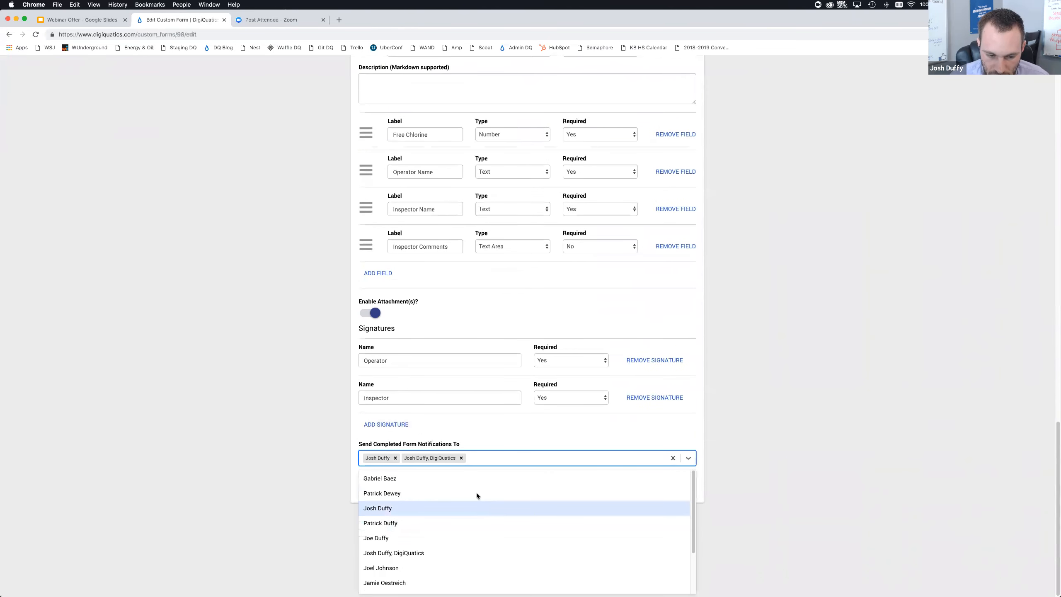
pyautogui.click(470, 481)
pyautogui.click(508, 518)
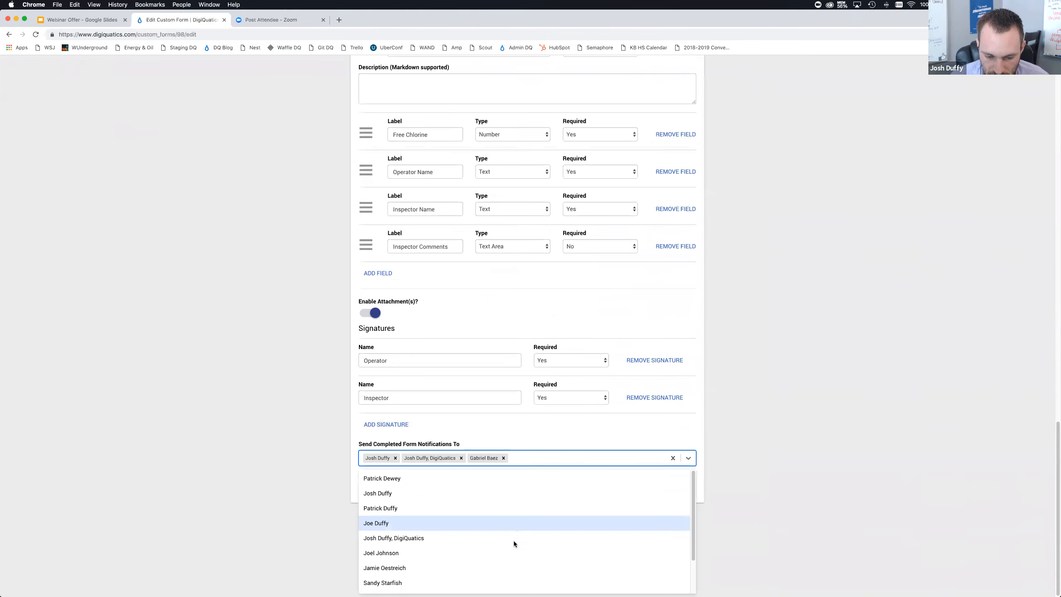
pyautogui.click(505, 553)
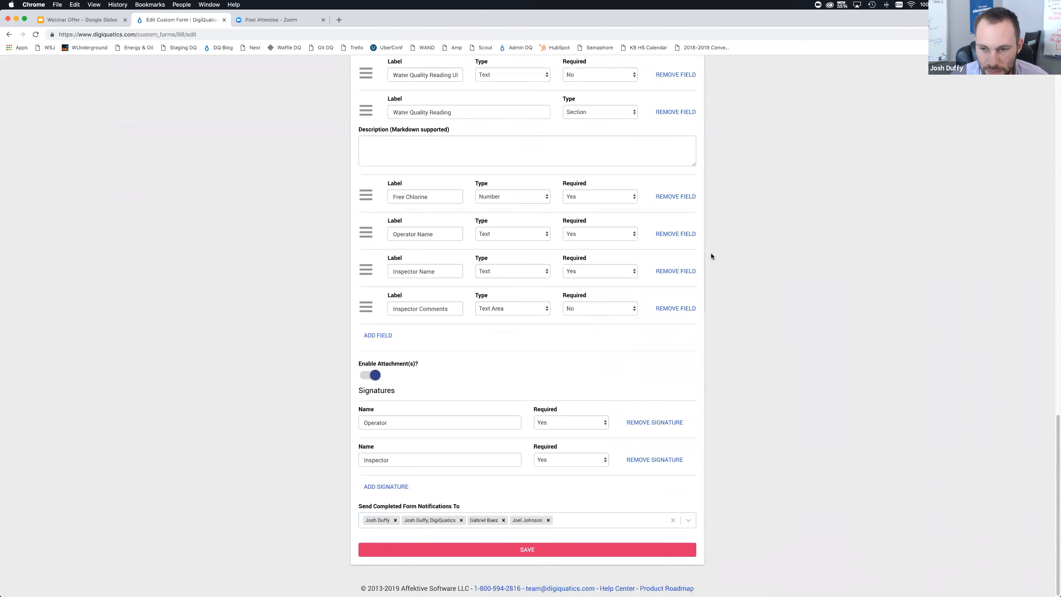
# Leave the form editor for the dashboard and log out from the employee menu
pyautogui.scroll(20, 707, 254)
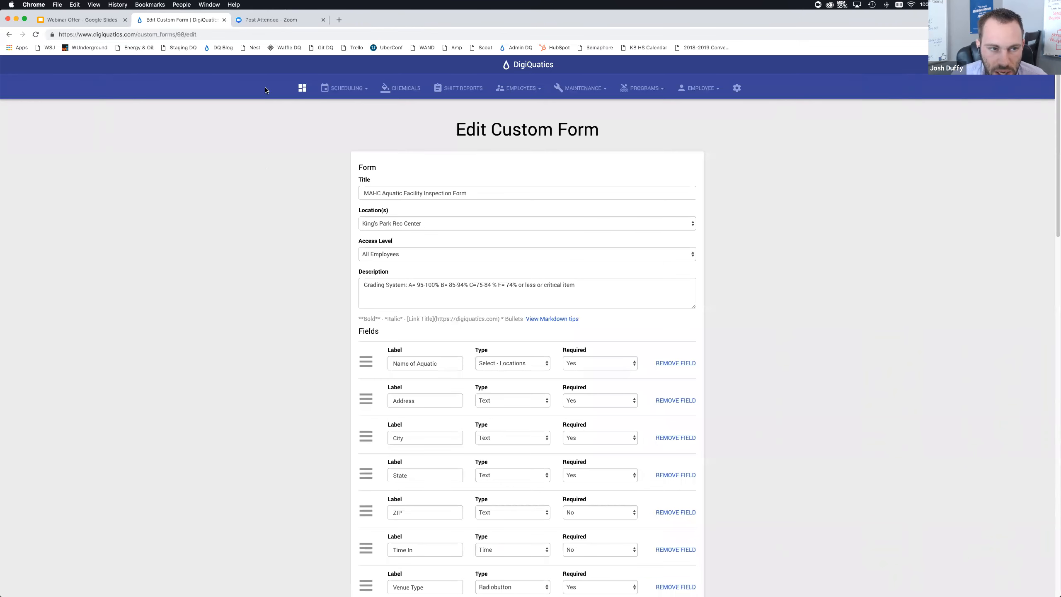
pyautogui.click(302, 87)
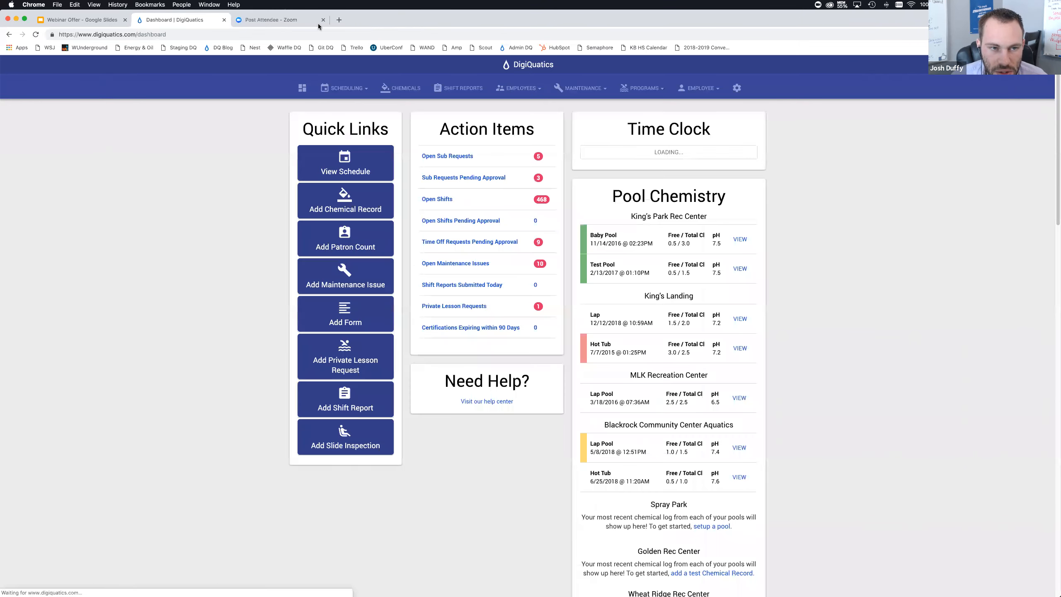
pyautogui.click(692, 89)
pyautogui.click(696, 214)
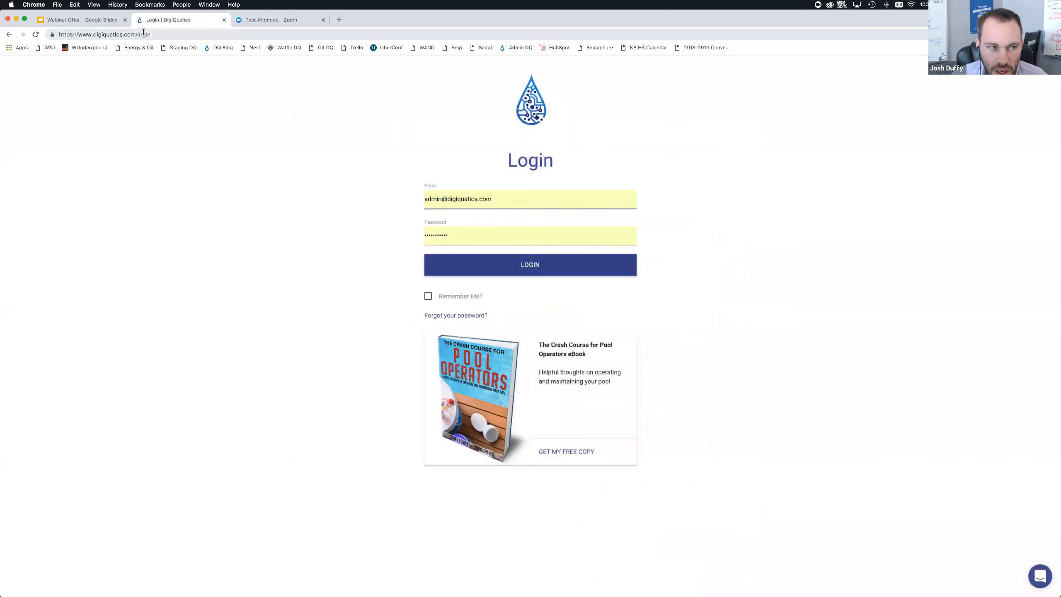
# Go to the DigiQuatics public homepage and open its support chat panel
pyautogui.doubleClick(144, 34)
pyautogui.press('BackSpace')
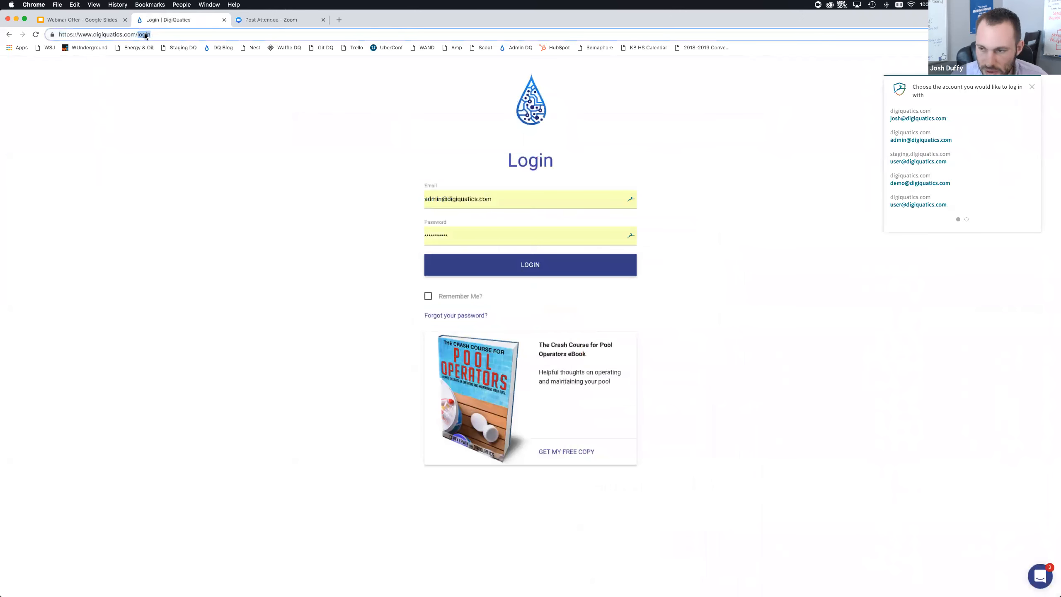
pyautogui.press('Return')
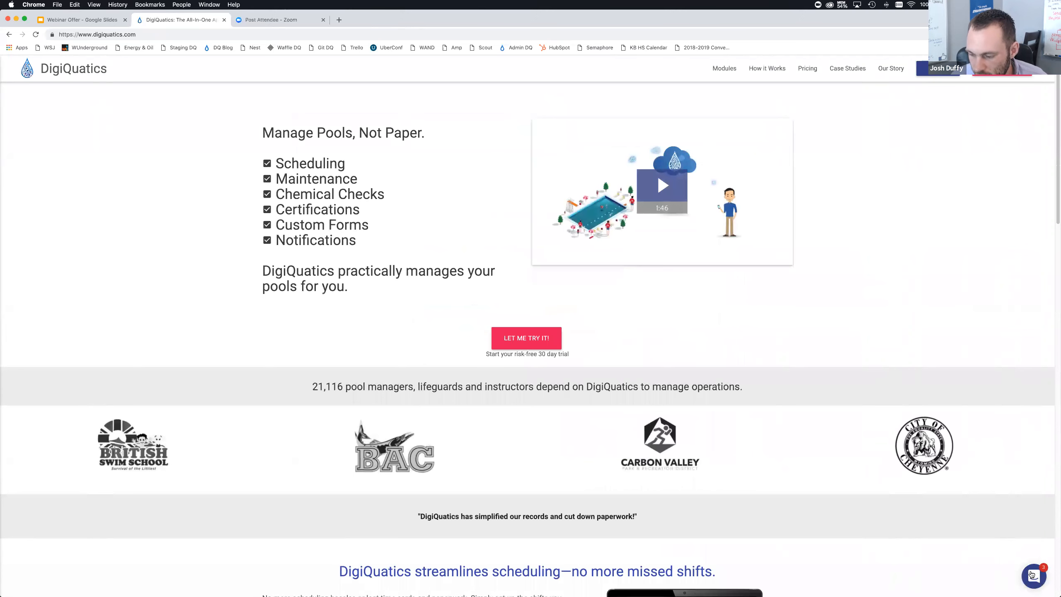
pyautogui.click(1033, 575)
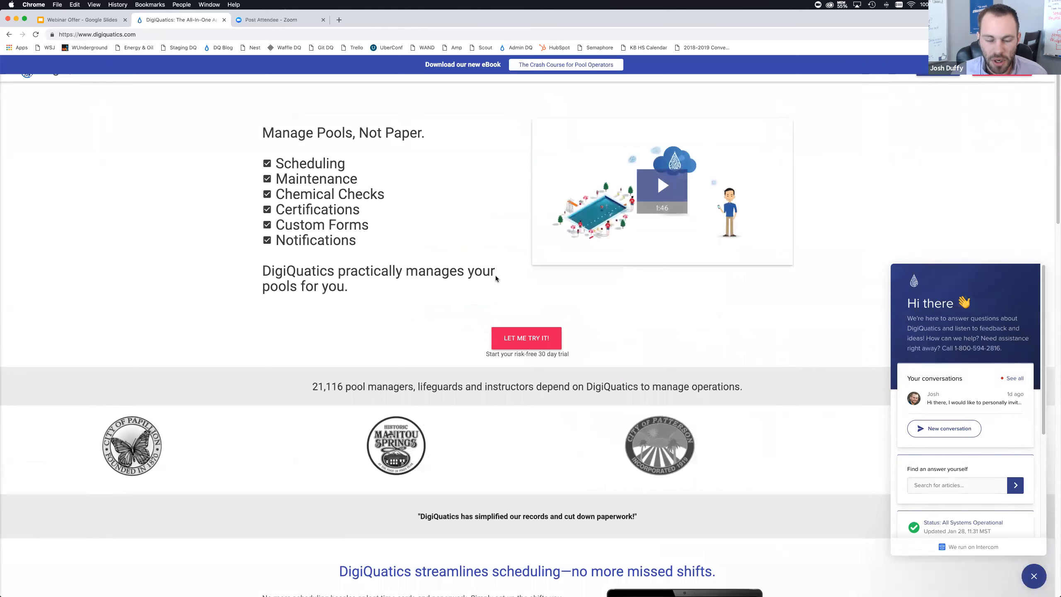
pyautogui.click(169, 35)
pyautogui.write('/')
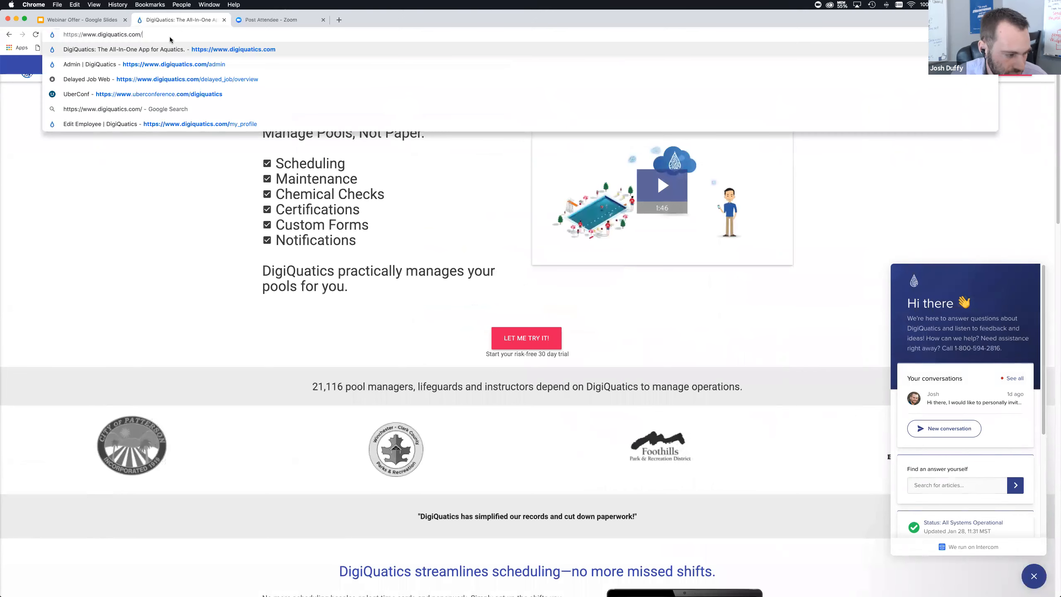
pyautogui.write('pricing')
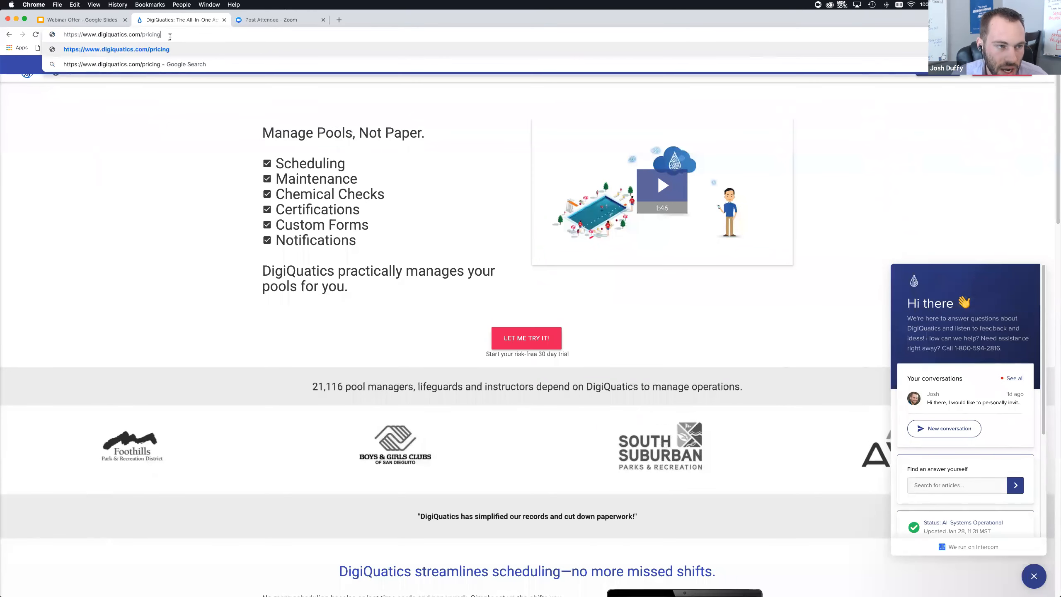
pyautogui.press('Return')
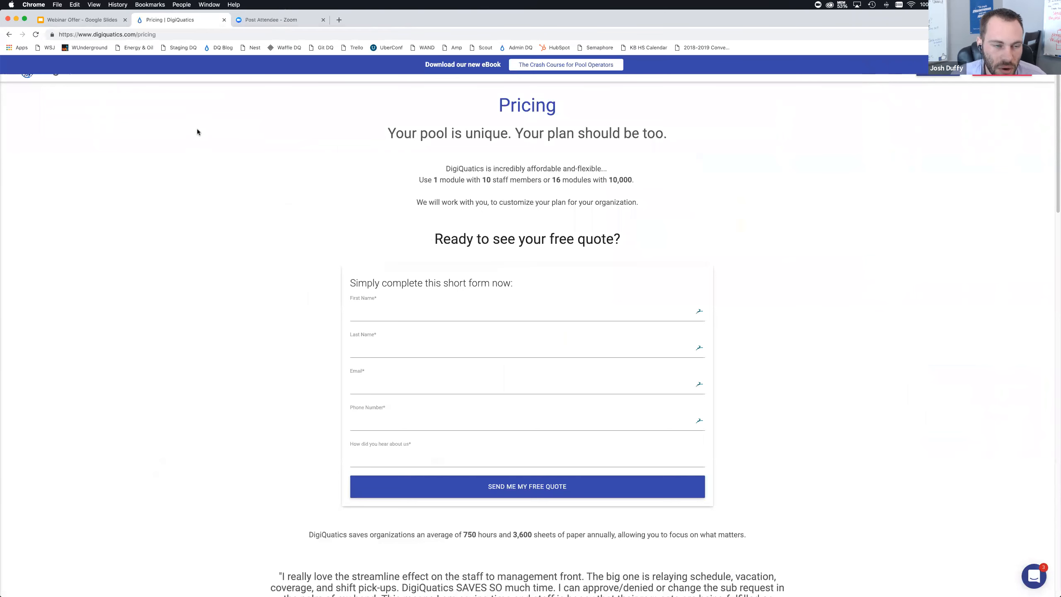
# Open a new tab and go to the DigiQuatics Custom Checklists webinar registration page
pyautogui.click(339, 20)
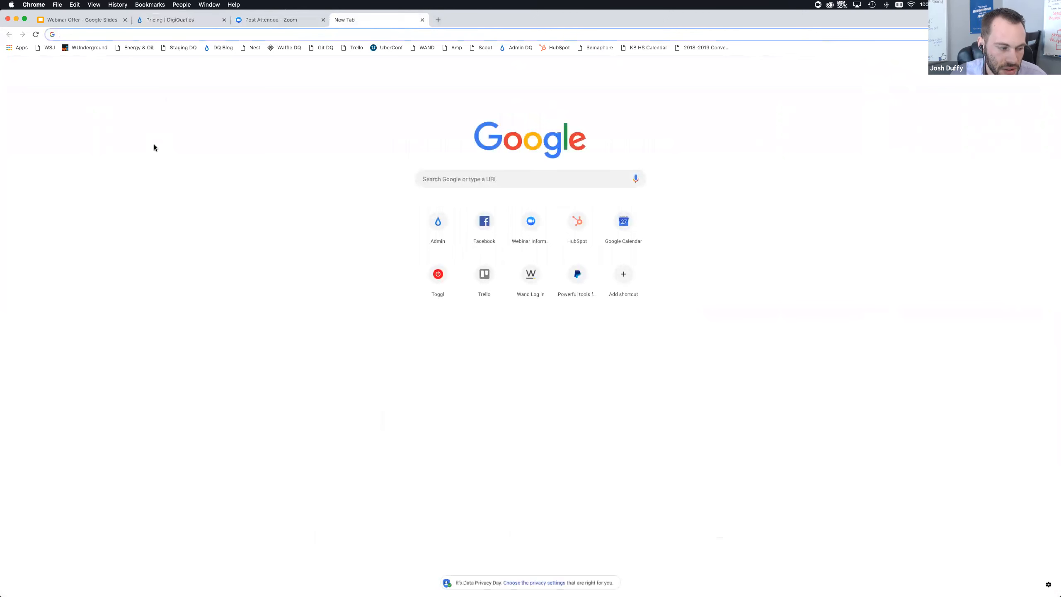
pyautogui.write('info')
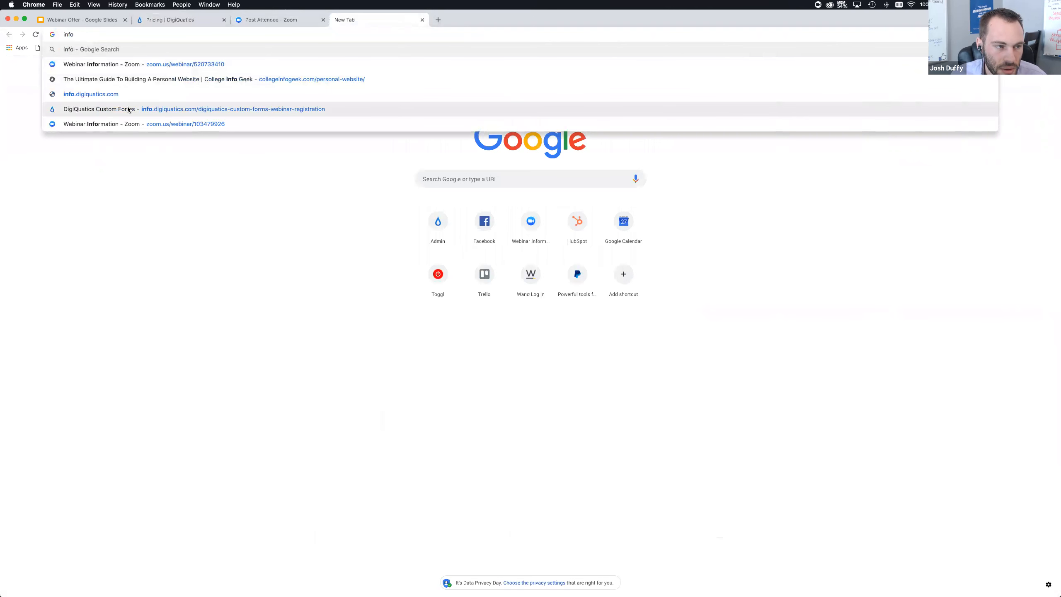
pyautogui.click(107, 147)
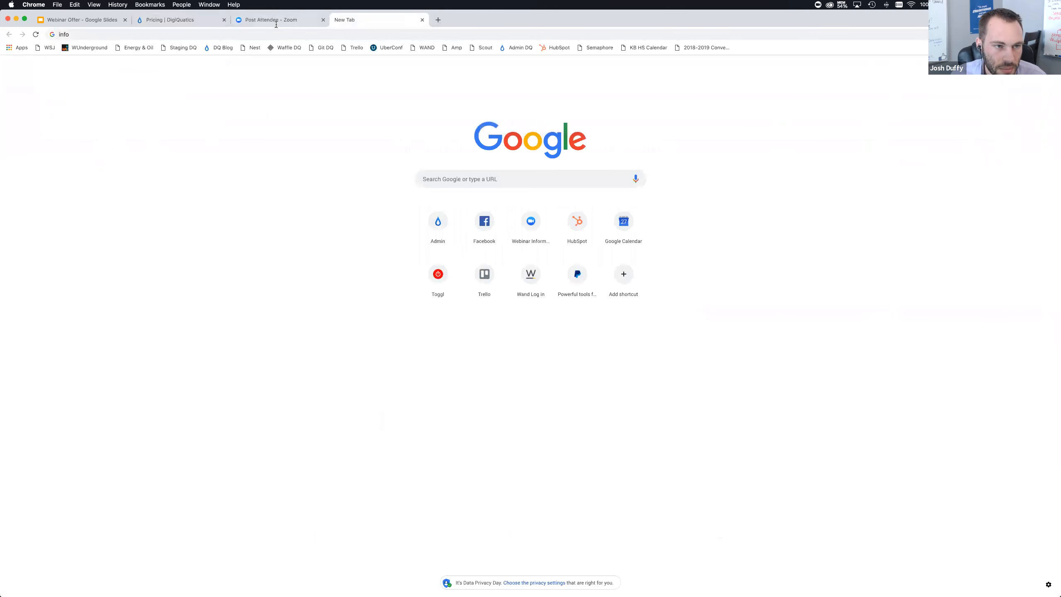
pyautogui.click(258, 35)
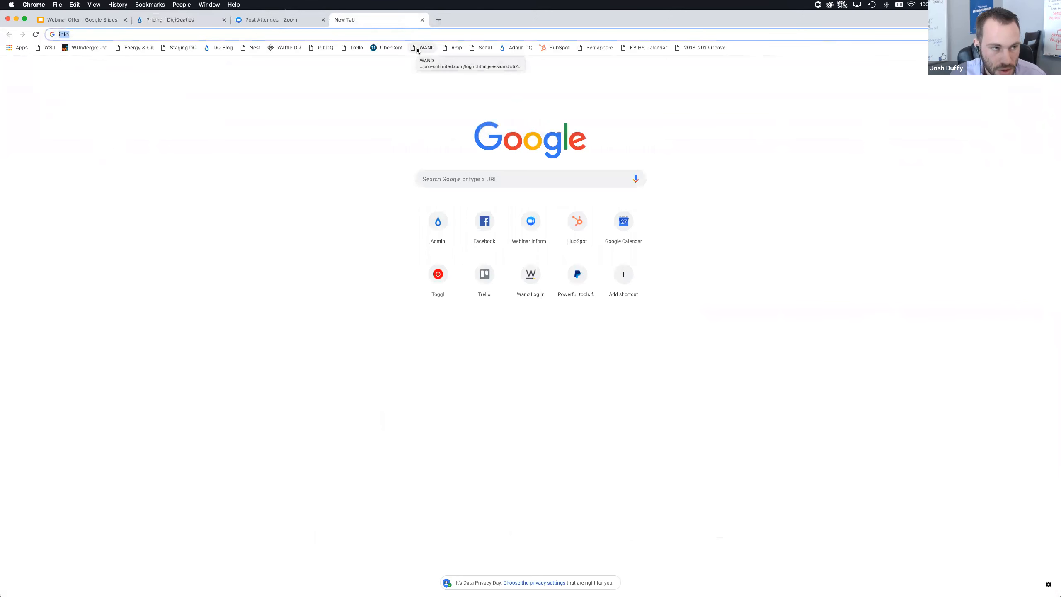
pyautogui.write('checklists')
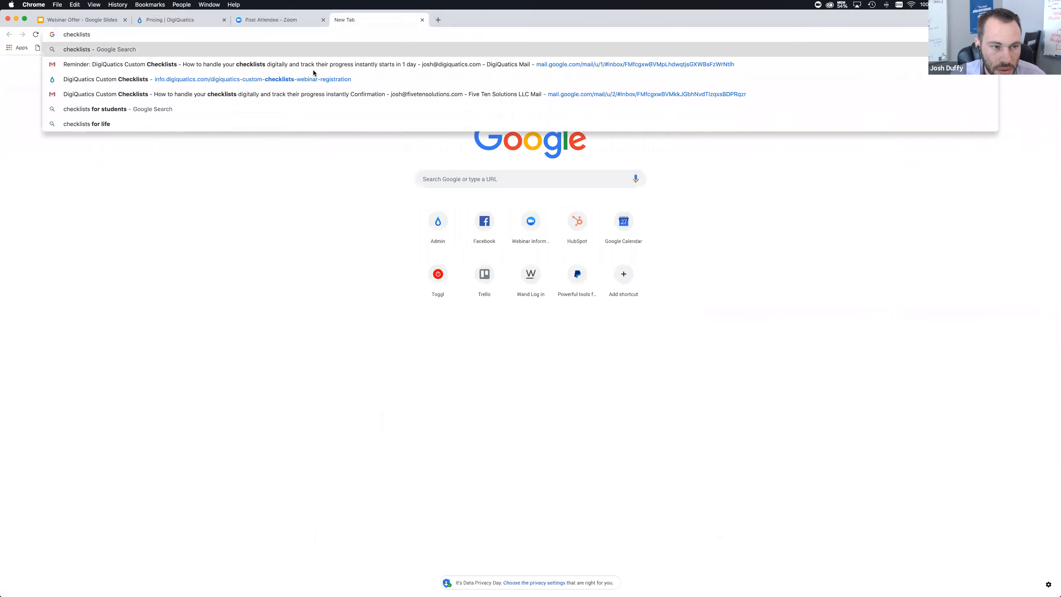
pyautogui.click(300, 79)
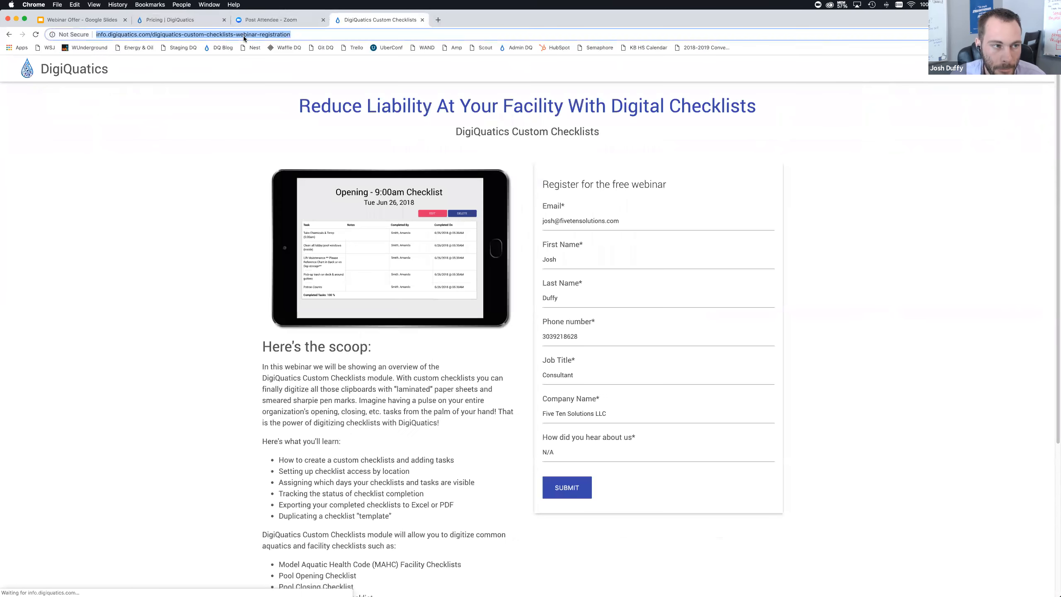
pyautogui.click(192, 126)
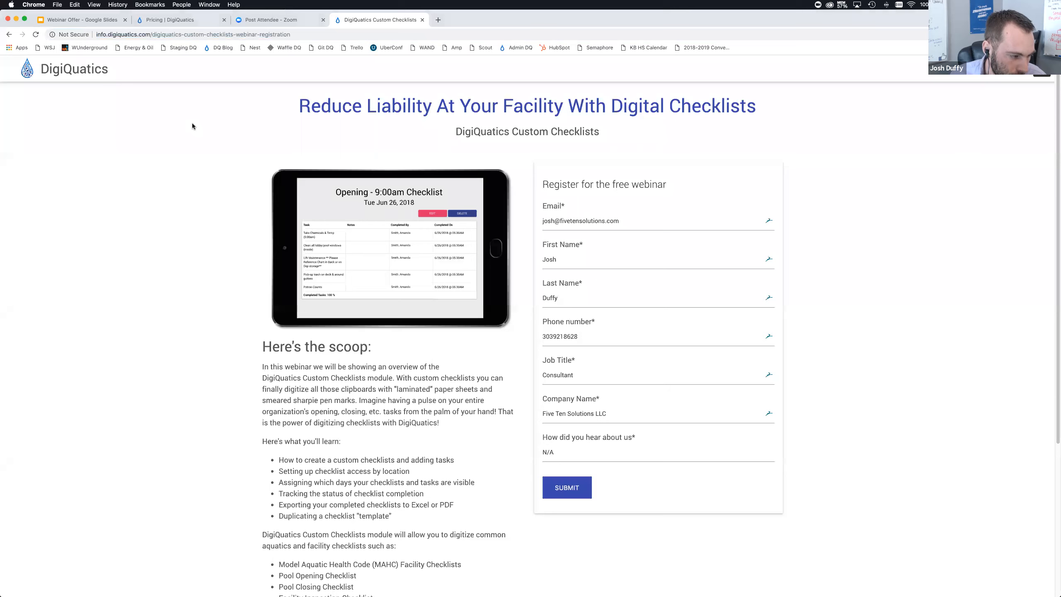